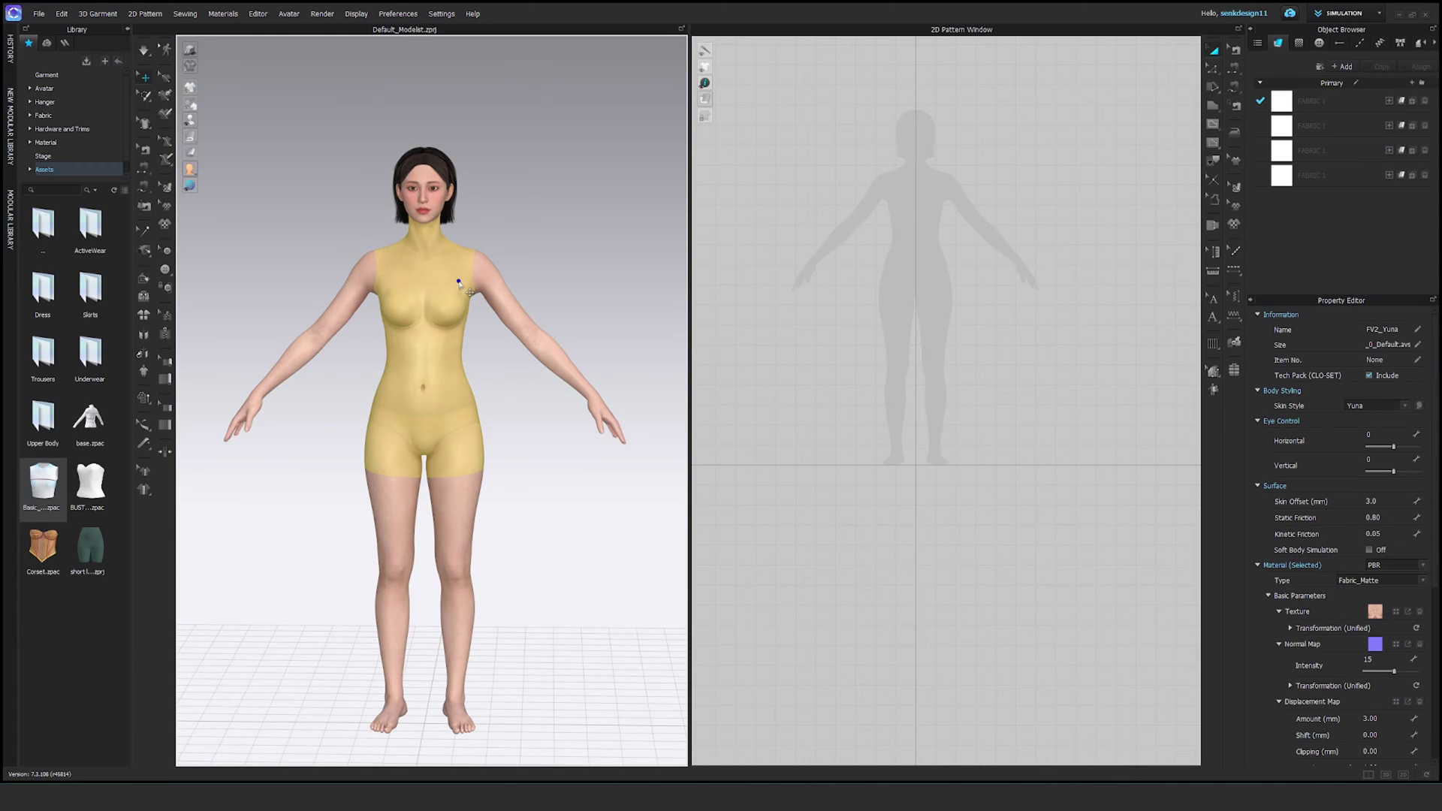
# - Replace the current avatar with FV2_Yuna from the Female_V2 avatar library folder
pyautogui.press('Delete')
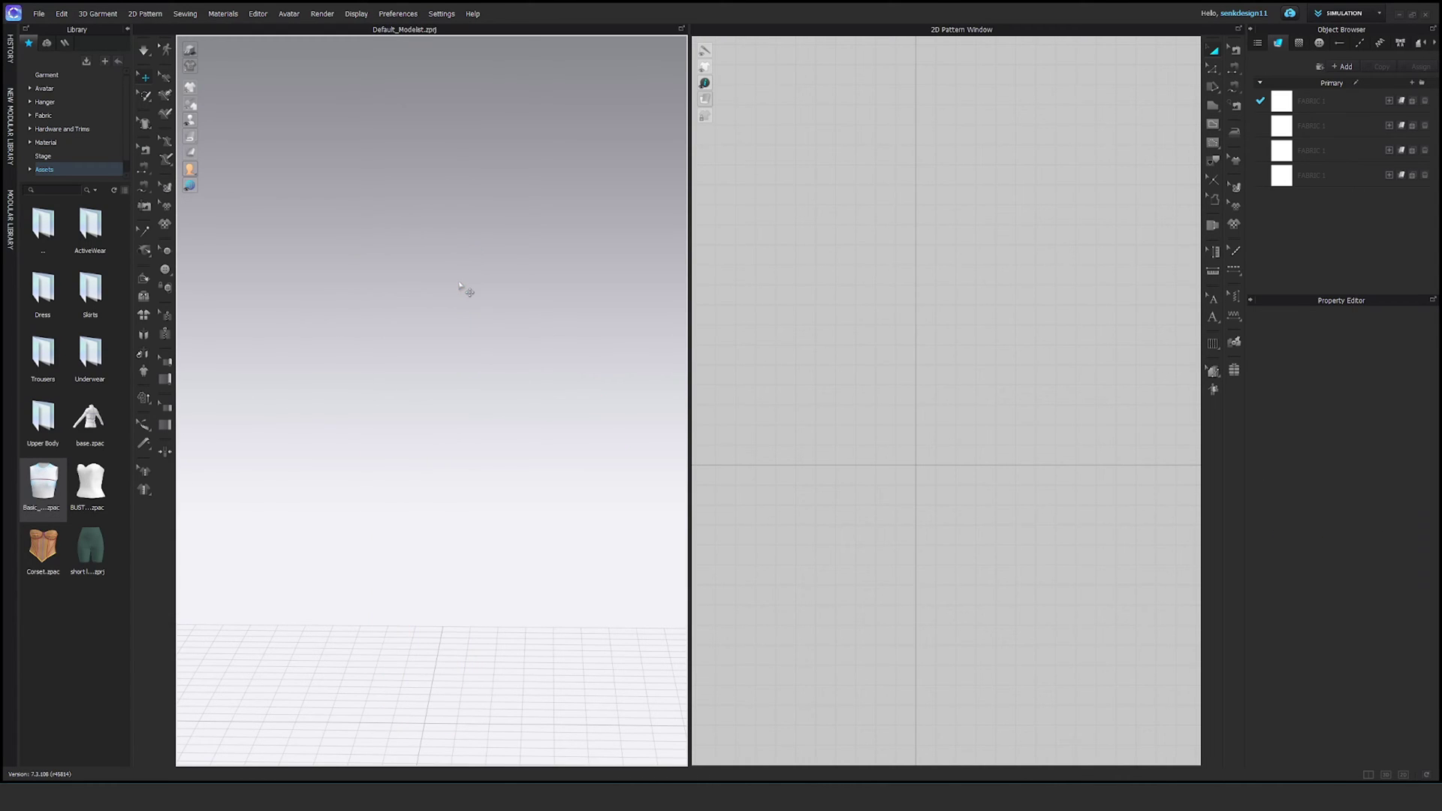
pyautogui.click(55, 88)
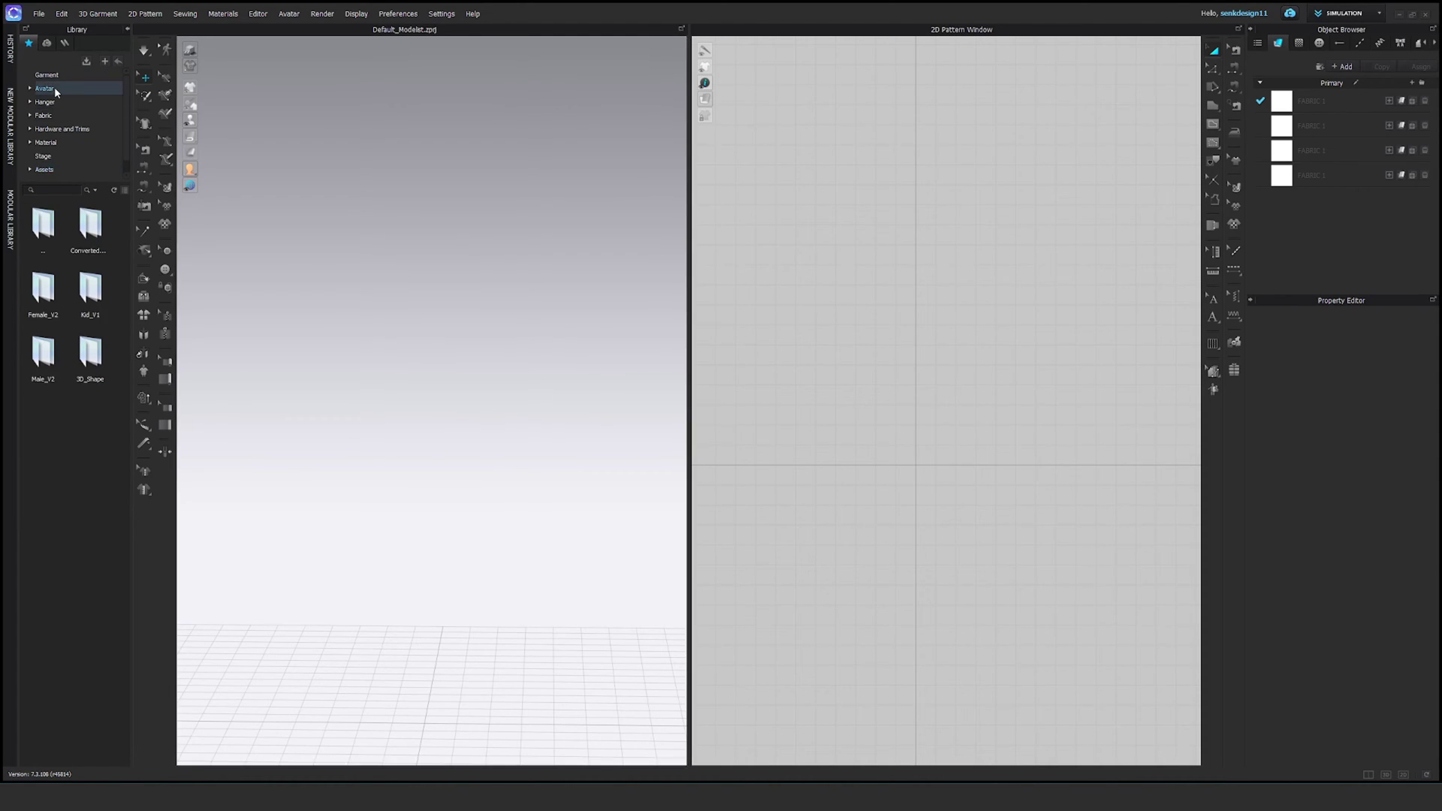
pyautogui.doubleClick(41, 289)
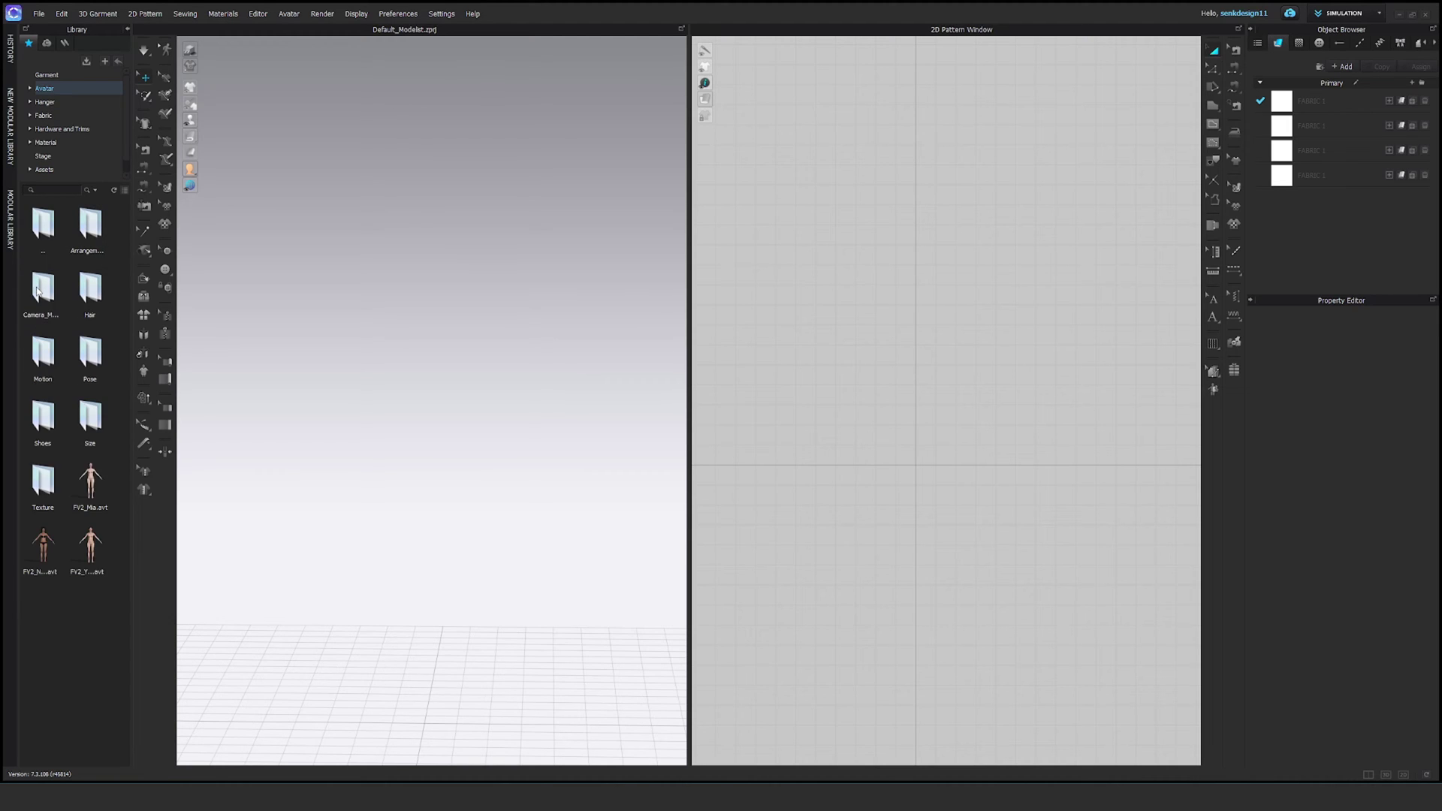
pyautogui.doubleClick(94, 553)
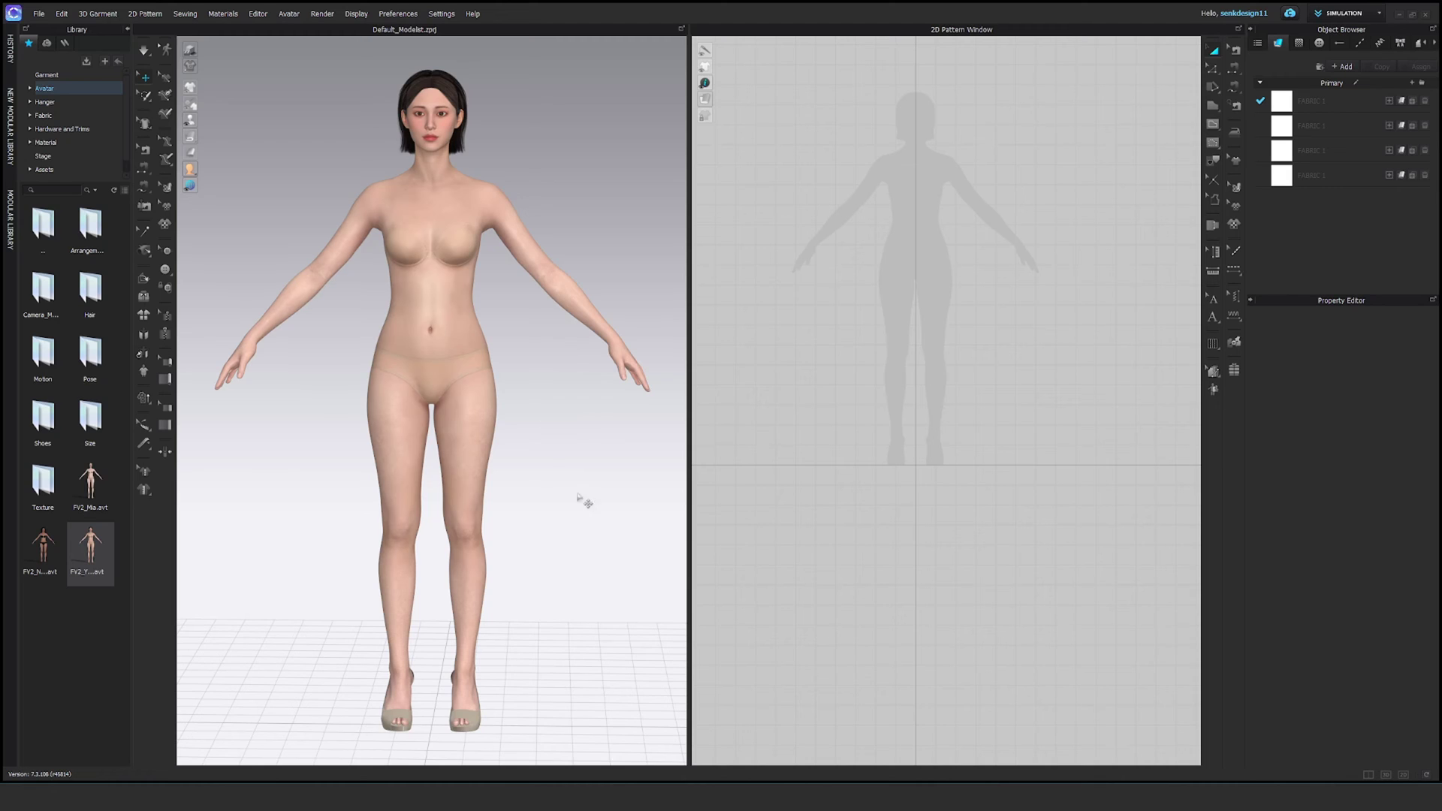
# - Delete both high-heeled shoes from FV2_Yuna's feet using Delete Accessory
pyautogui.moveTo(573, 525)
pyautogui.mouseDown(button='right')
pyautogui.moveTo(557, 531)
pyautogui.moveTo(578, 531)
pyautogui.mouseUp(button='right')
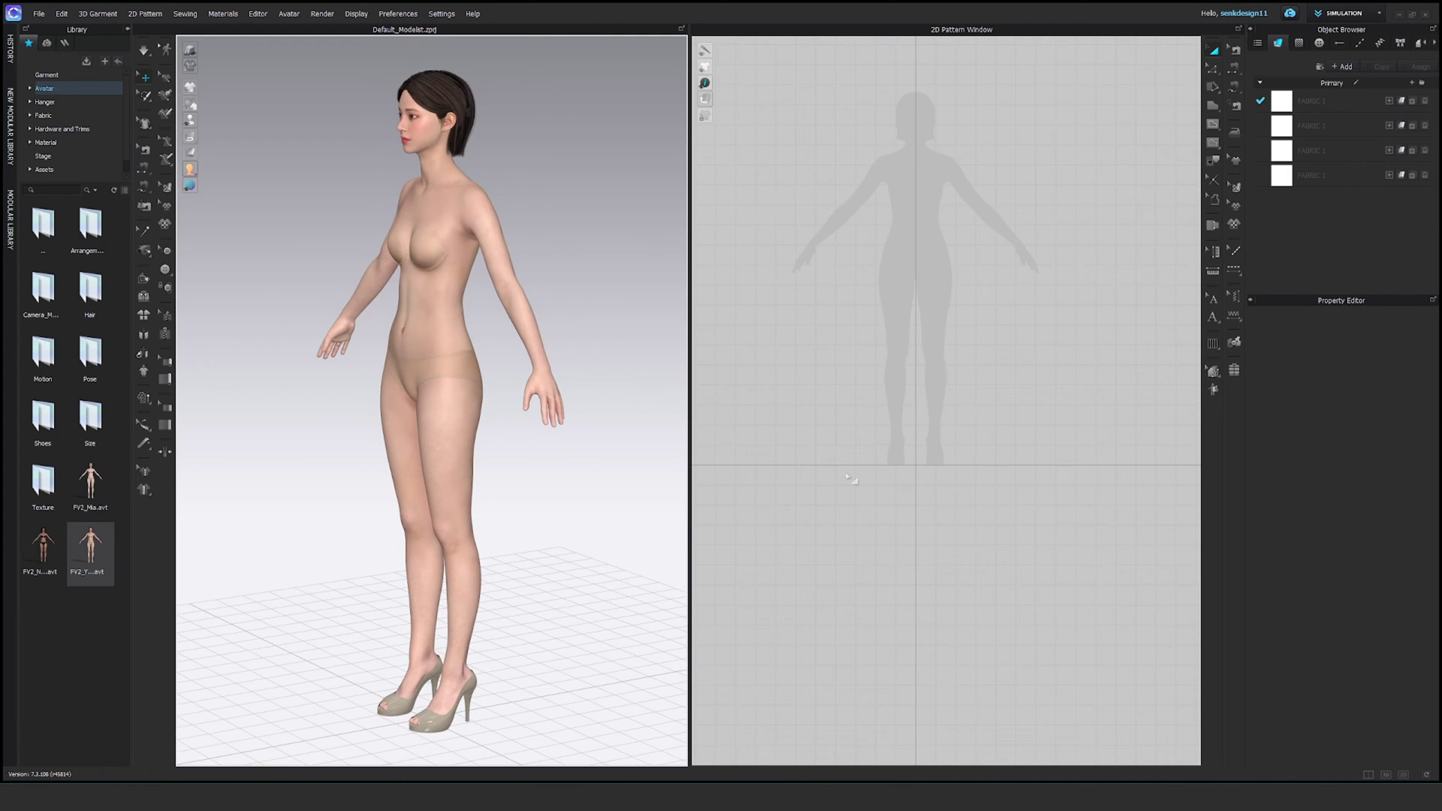
pyautogui.scroll(5, 931, 487)
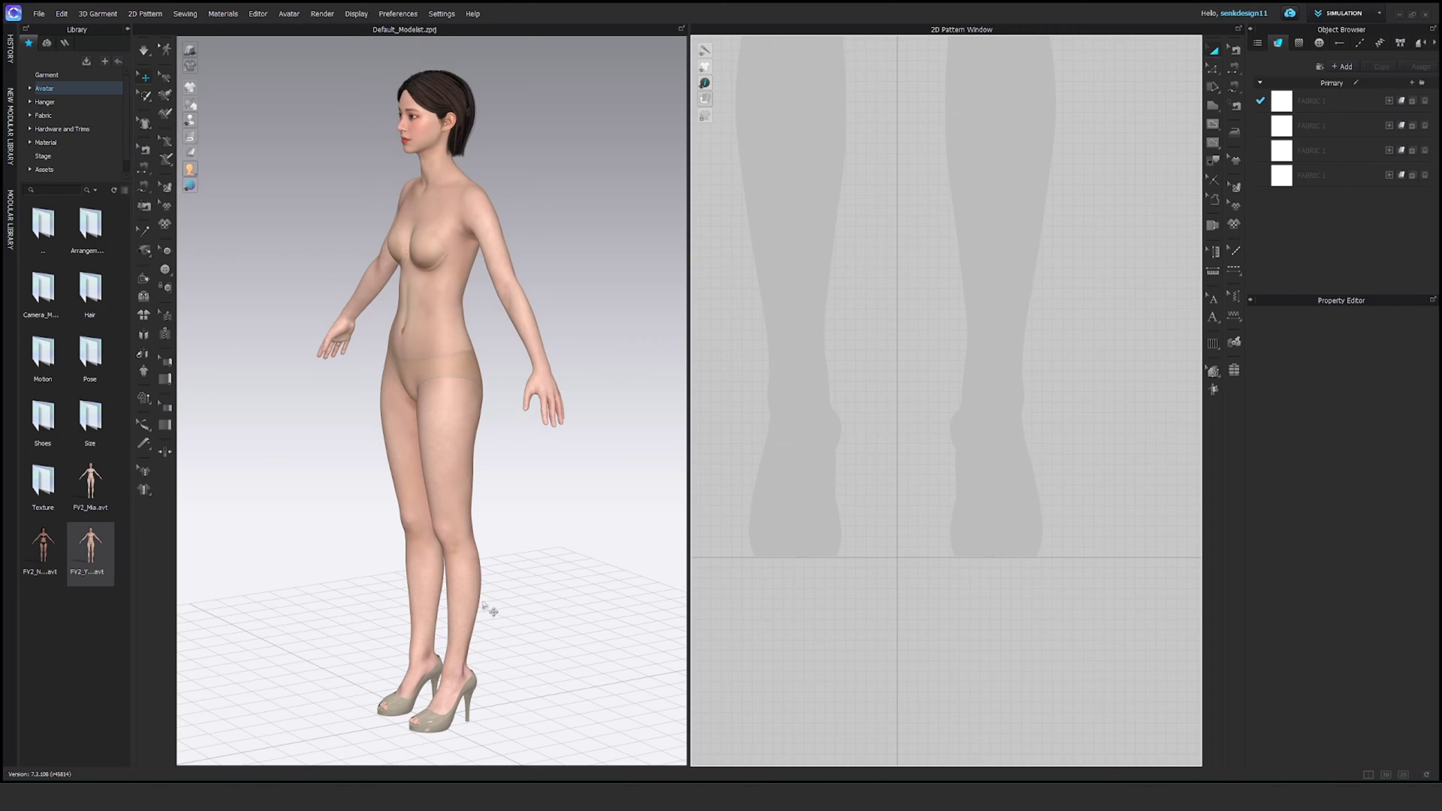
pyautogui.moveTo(489, 611); pyautogui.dragTo(470, 547, button='middle')
pyautogui.click(424, 650)
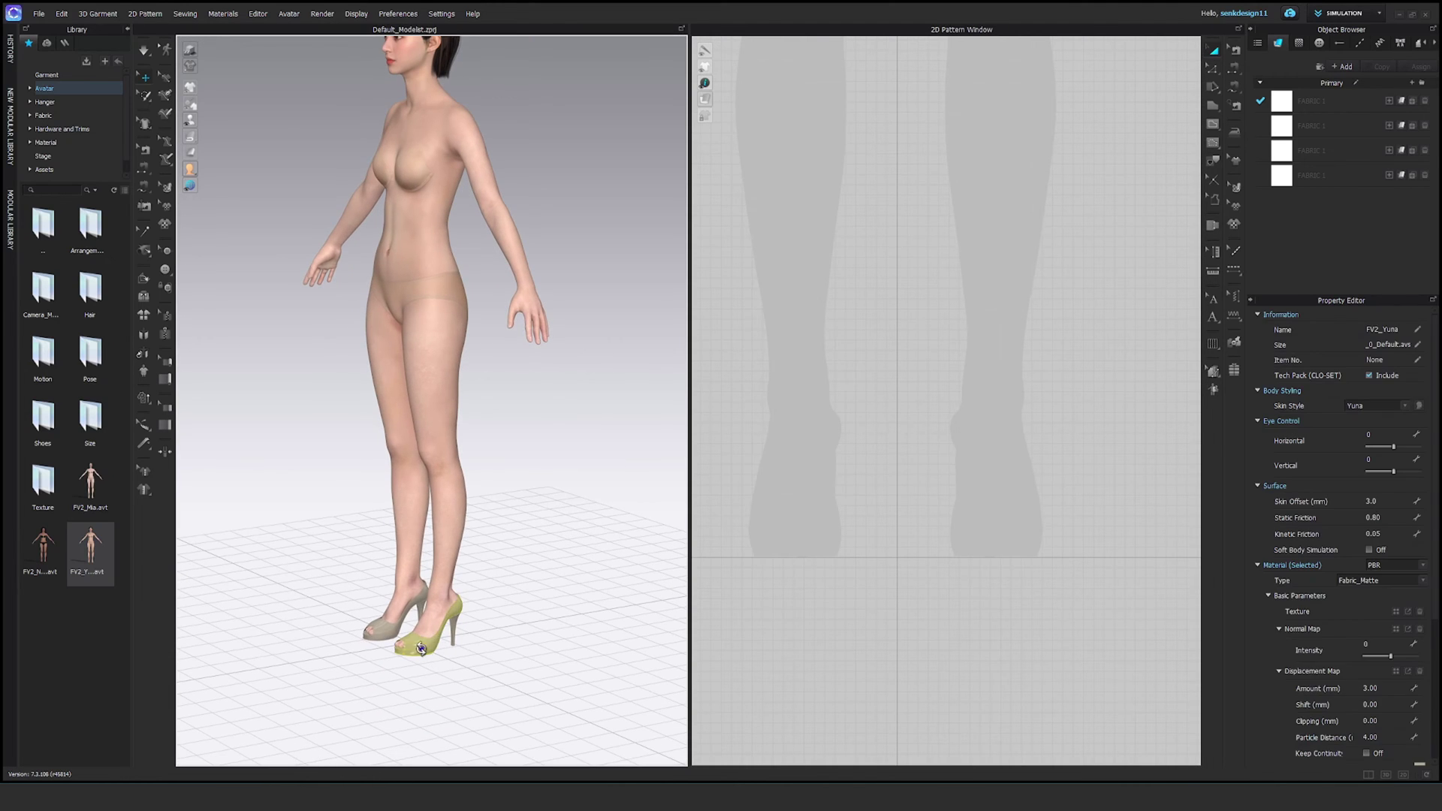
pyautogui.rightClick(422, 648)
pyautogui.click(460, 525)
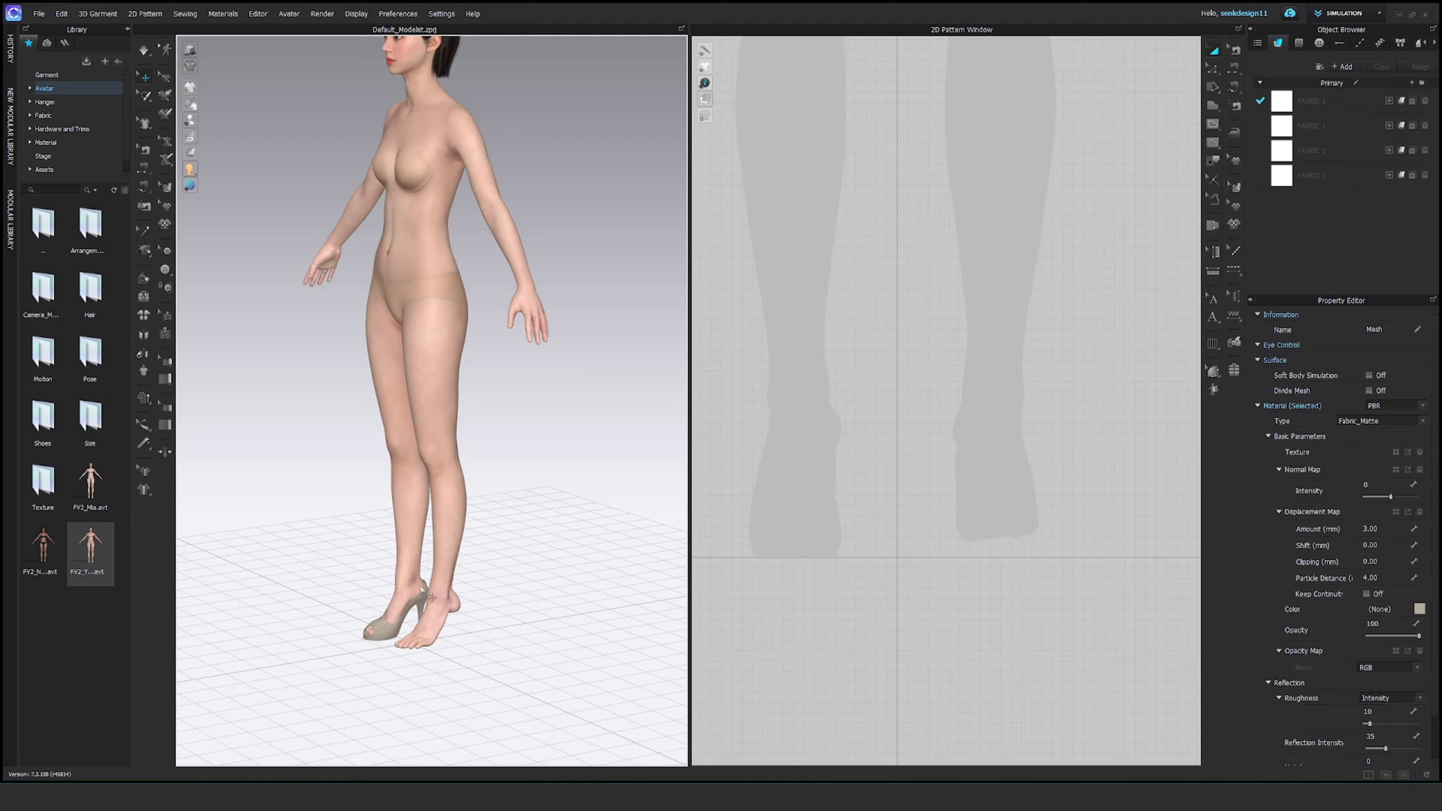
pyautogui.rightClick(383, 633)
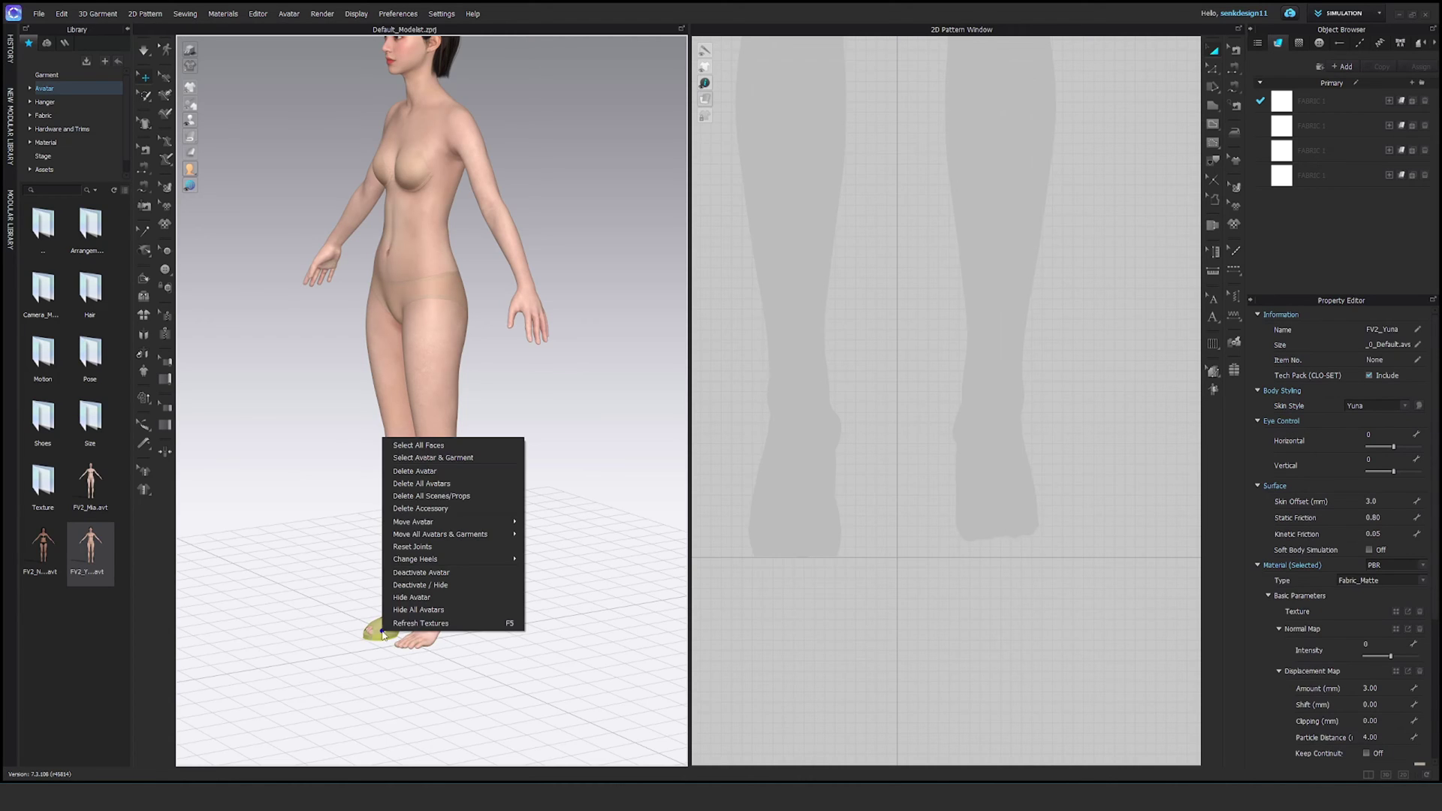
pyautogui.click(452, 508)
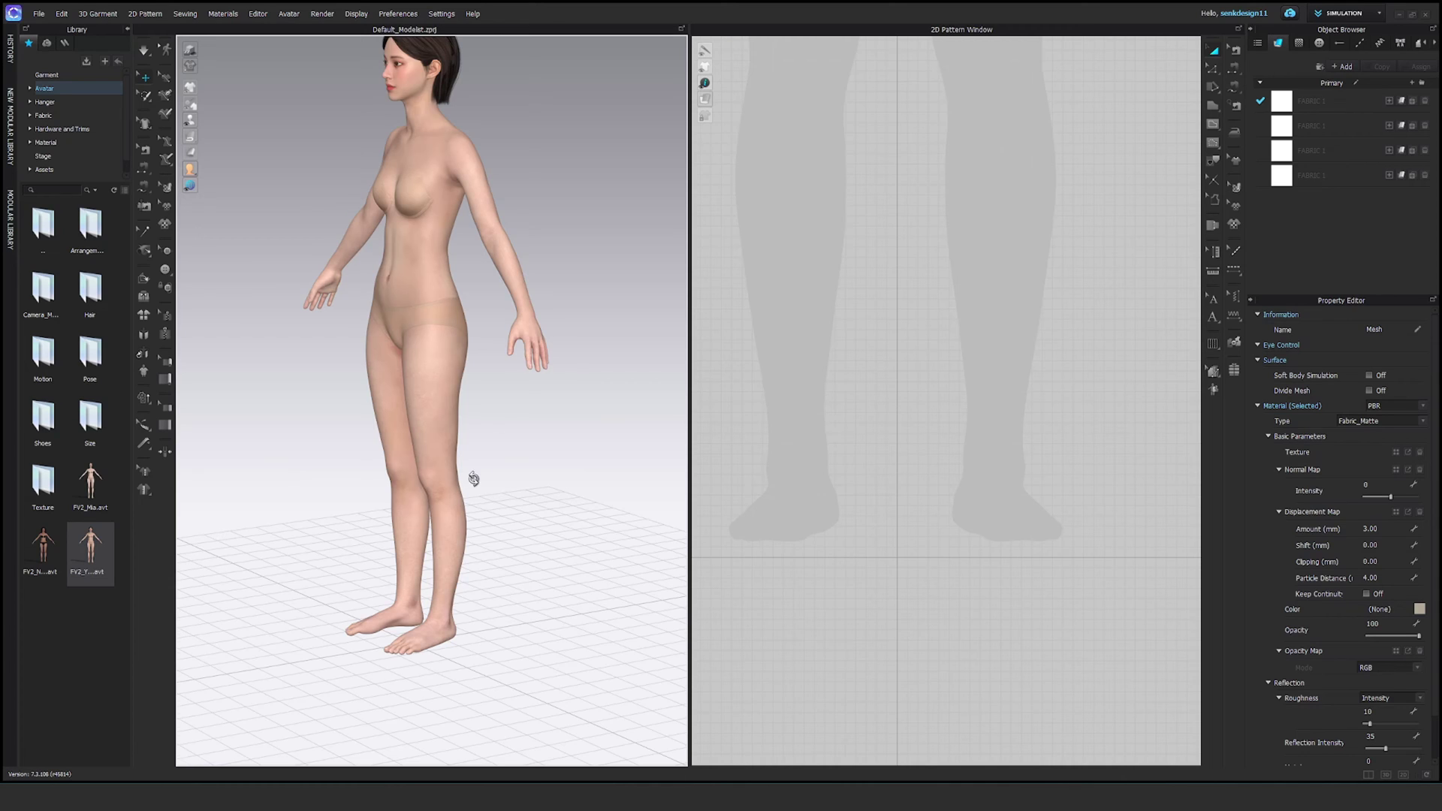
# - Add the Basic garment from Assets > _Garment > Womens to the workspace
pyautogui.press('2')
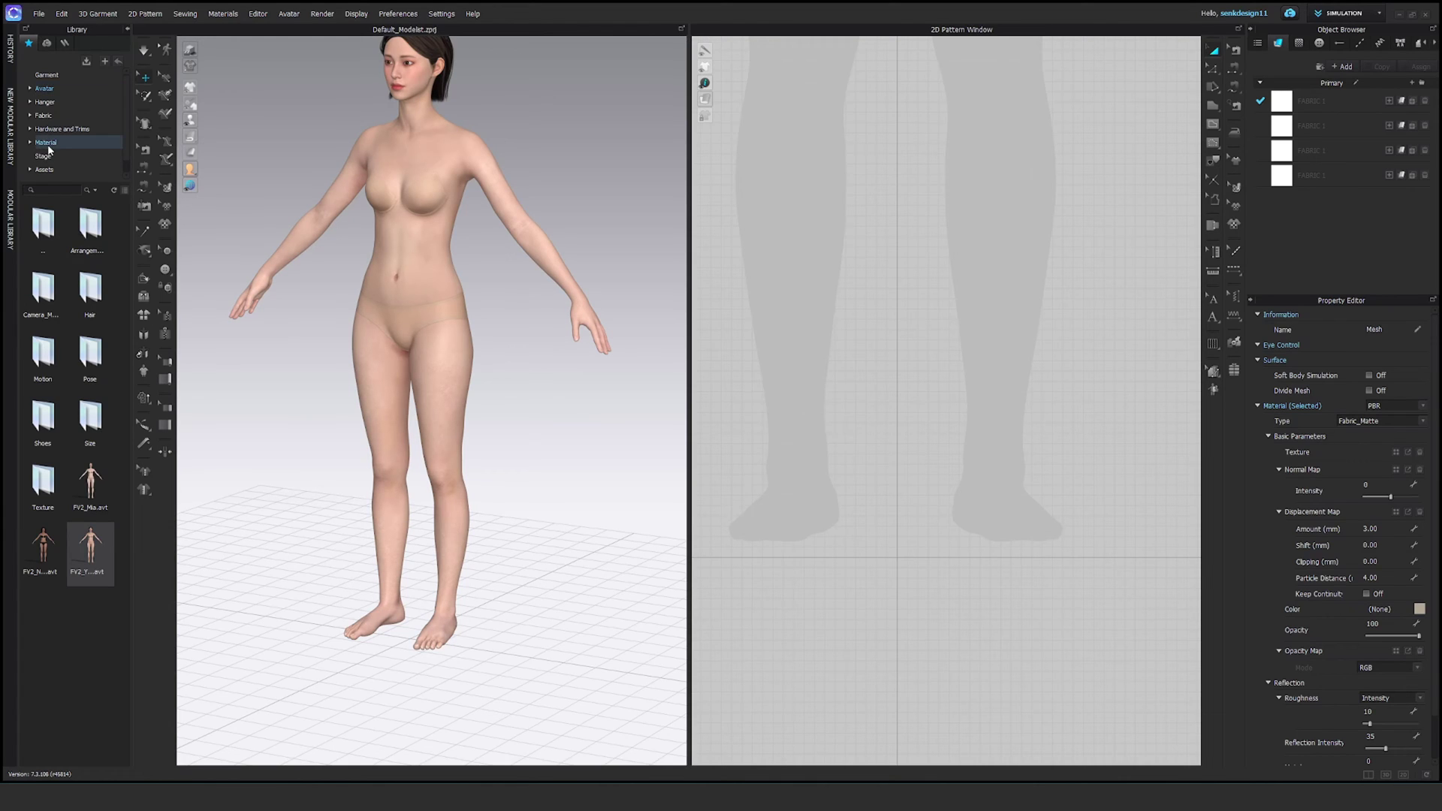
pyautogui.click(48, 75)
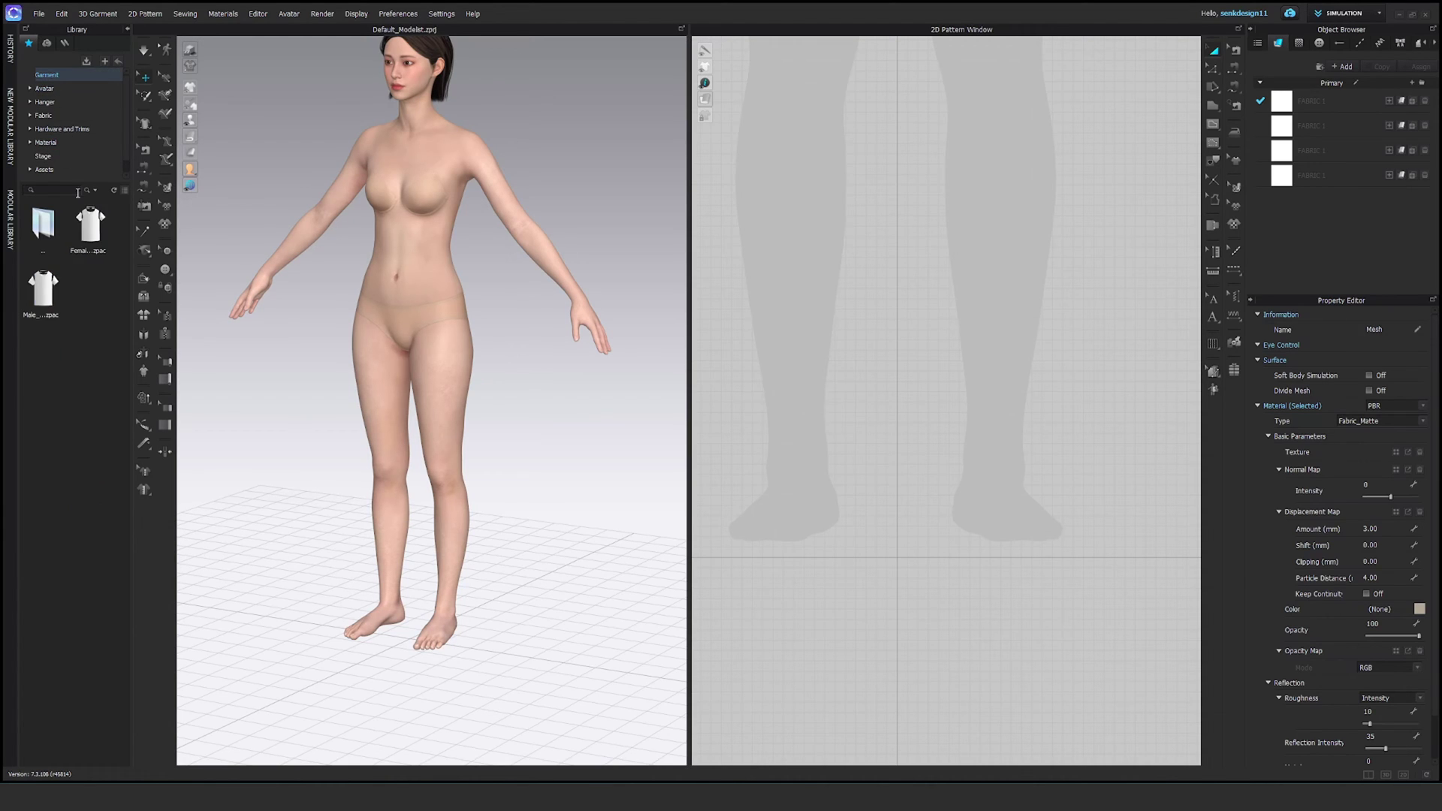
pyautogui.doubleClick(54, 229)
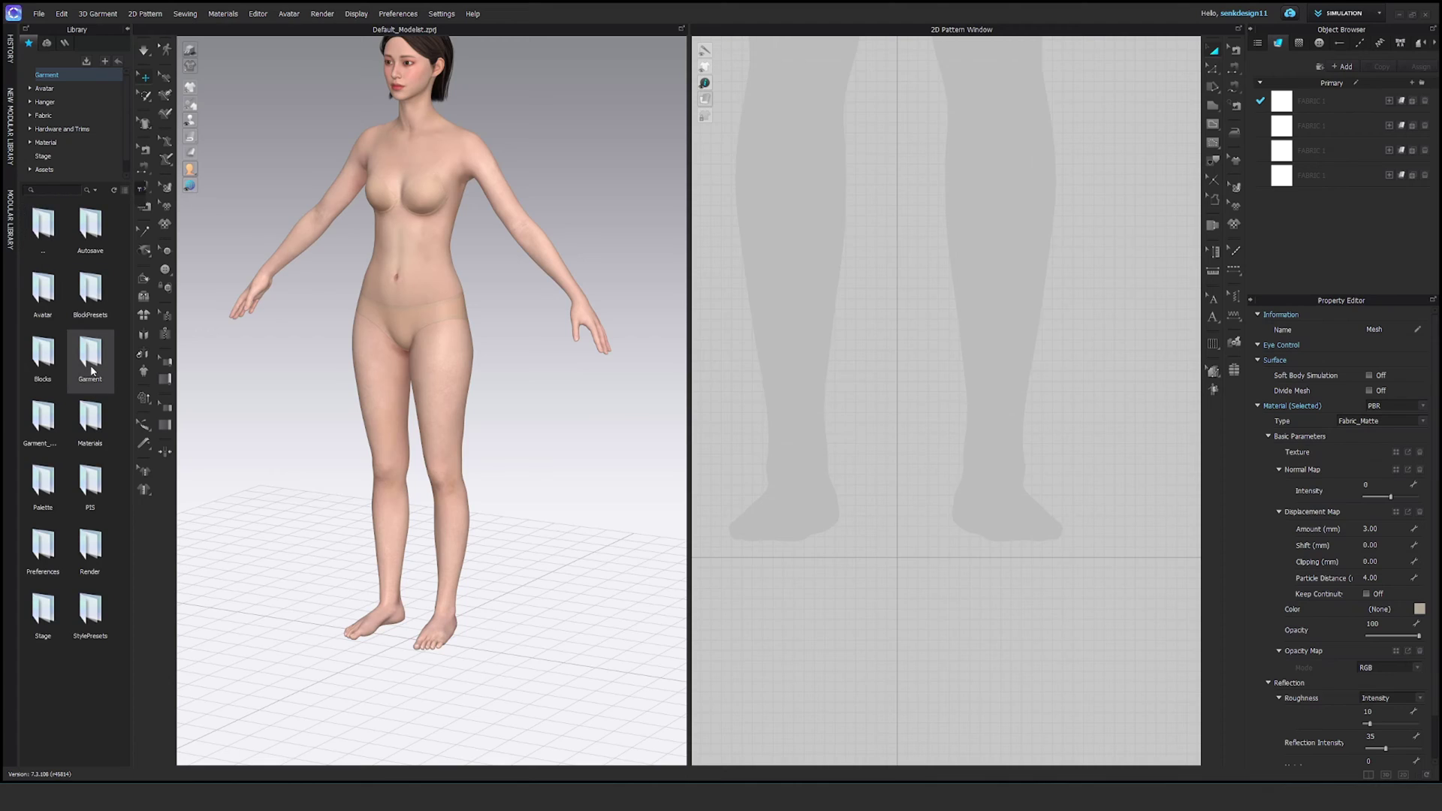
pyautogui.click(44, 170)
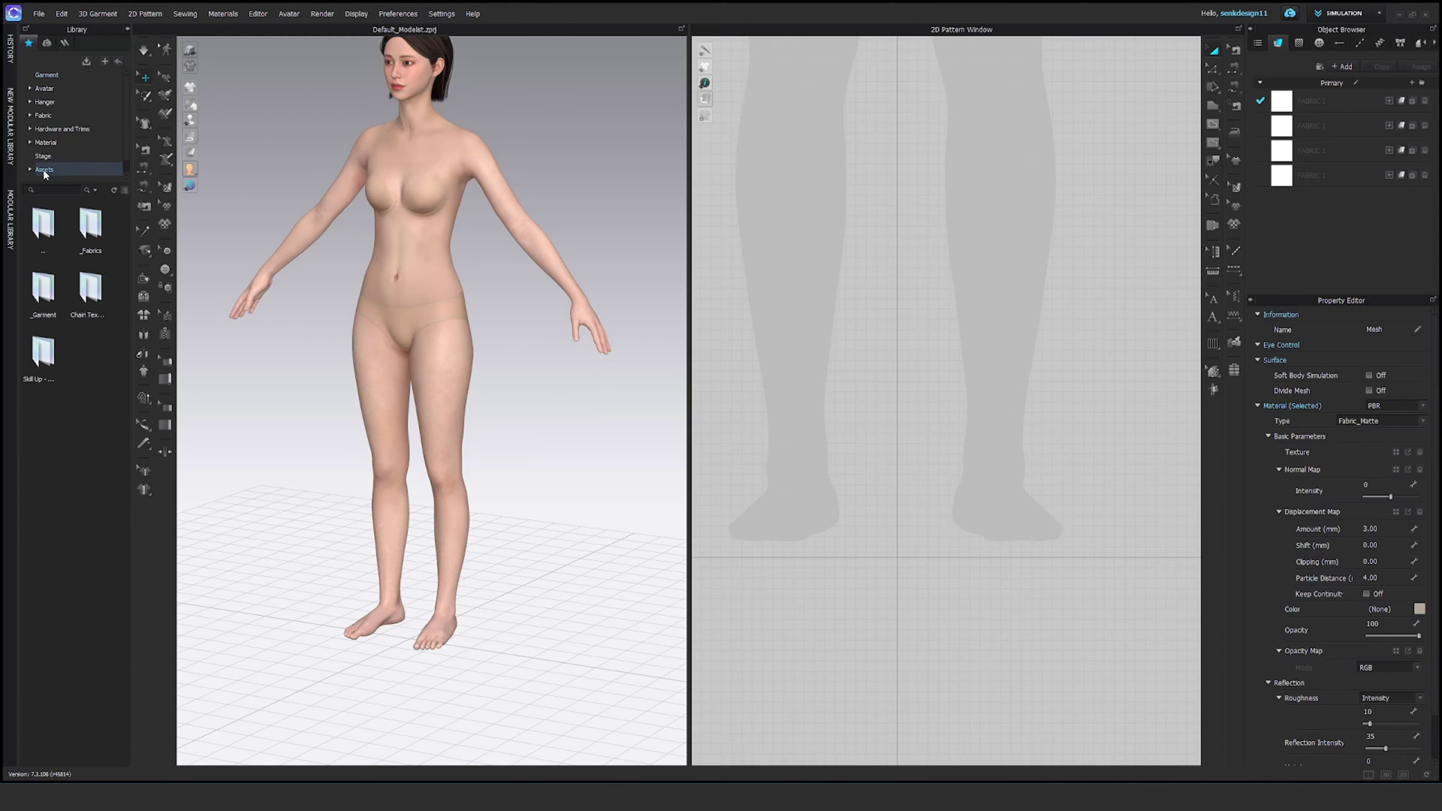
pyautogui.doubleClick(54, 294)
pyautogui.doubleClick(92, 379)
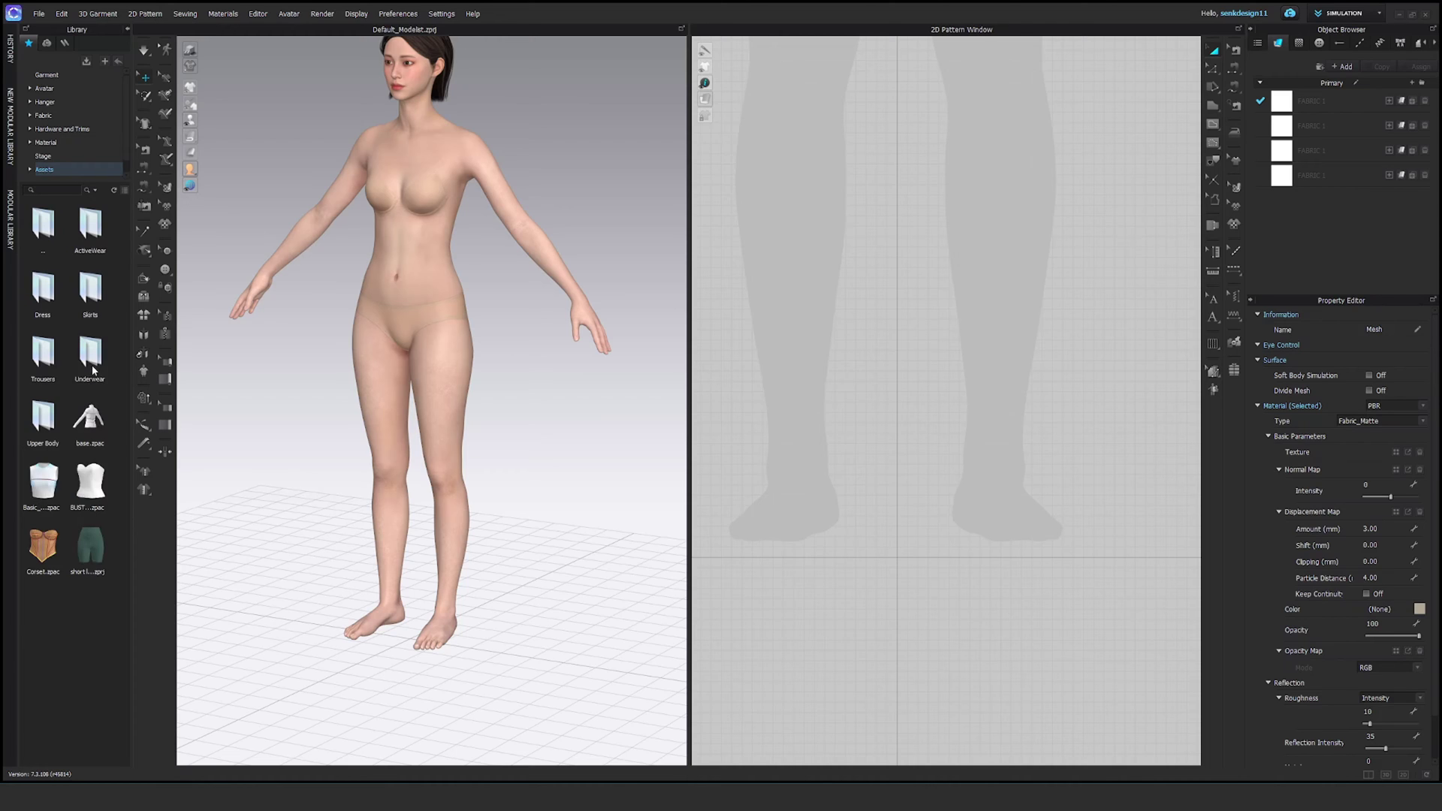
pyautogui.rightClick(41, 479)
pyautogui.click(46, 482)
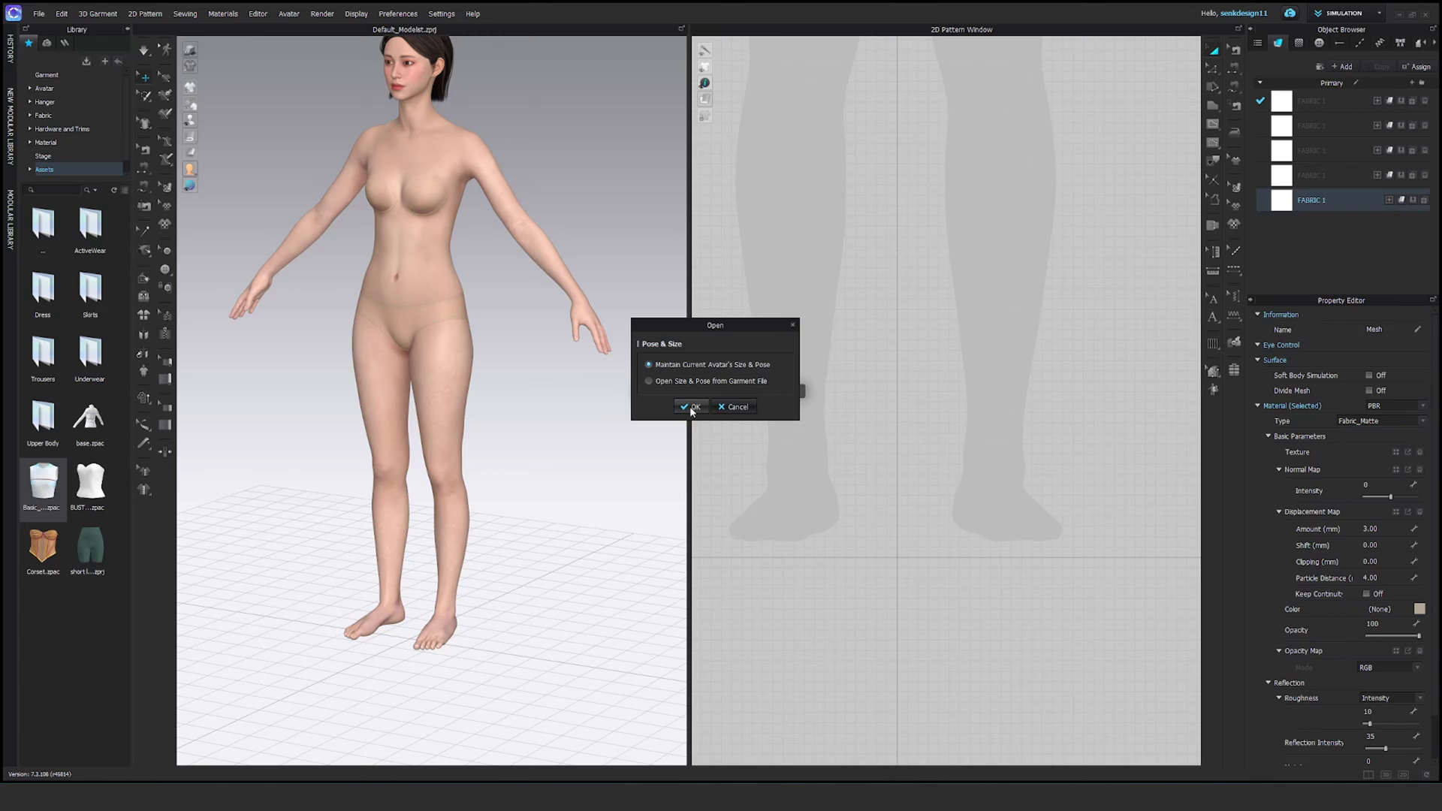
# - Keep the avatar's current size and pose and simulate the basic top onto her
pyautogui.click(692, 407)
pyautogui.moveTo(629, 453); pyautogui.dragTo(584, 445, button='right')
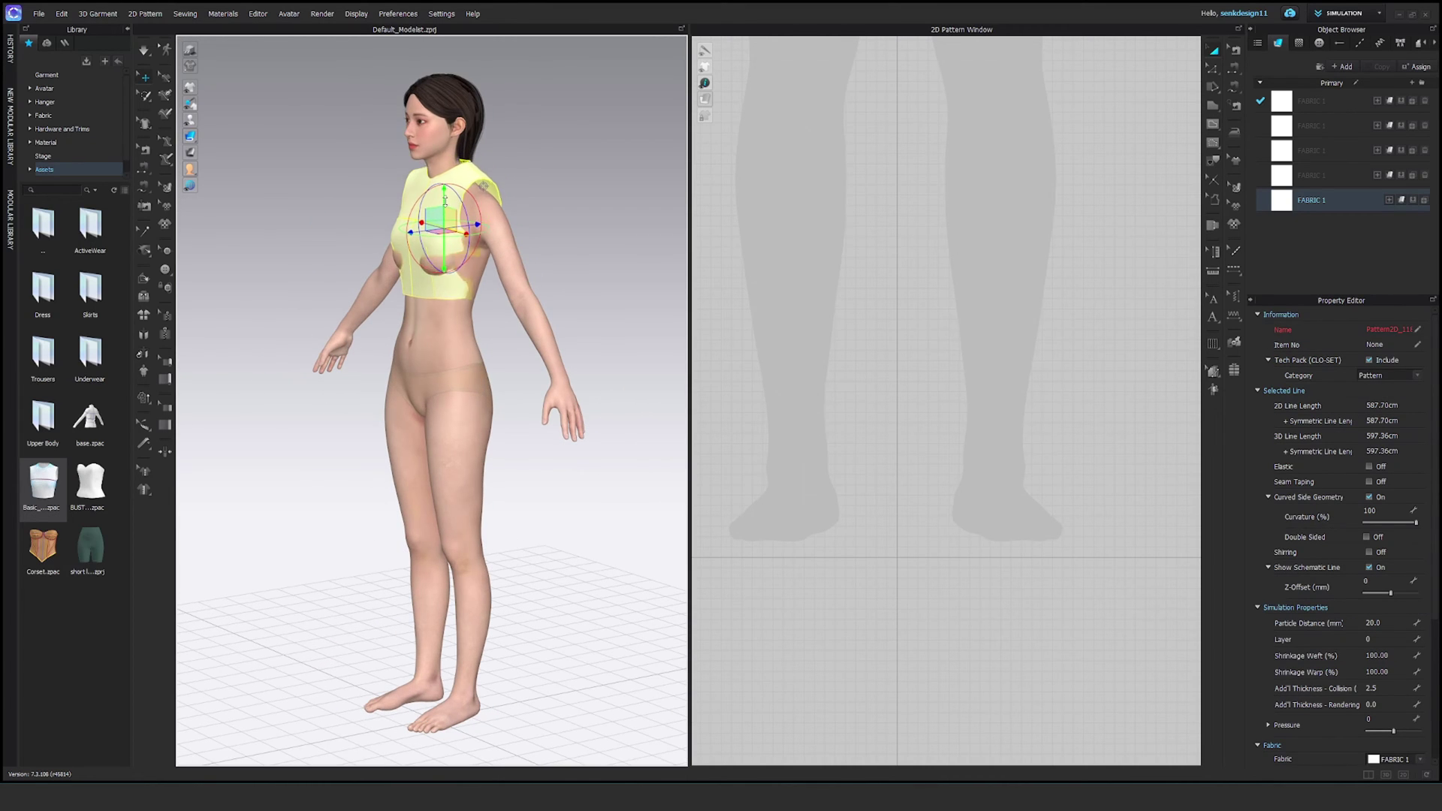
pyautogui.press('space')
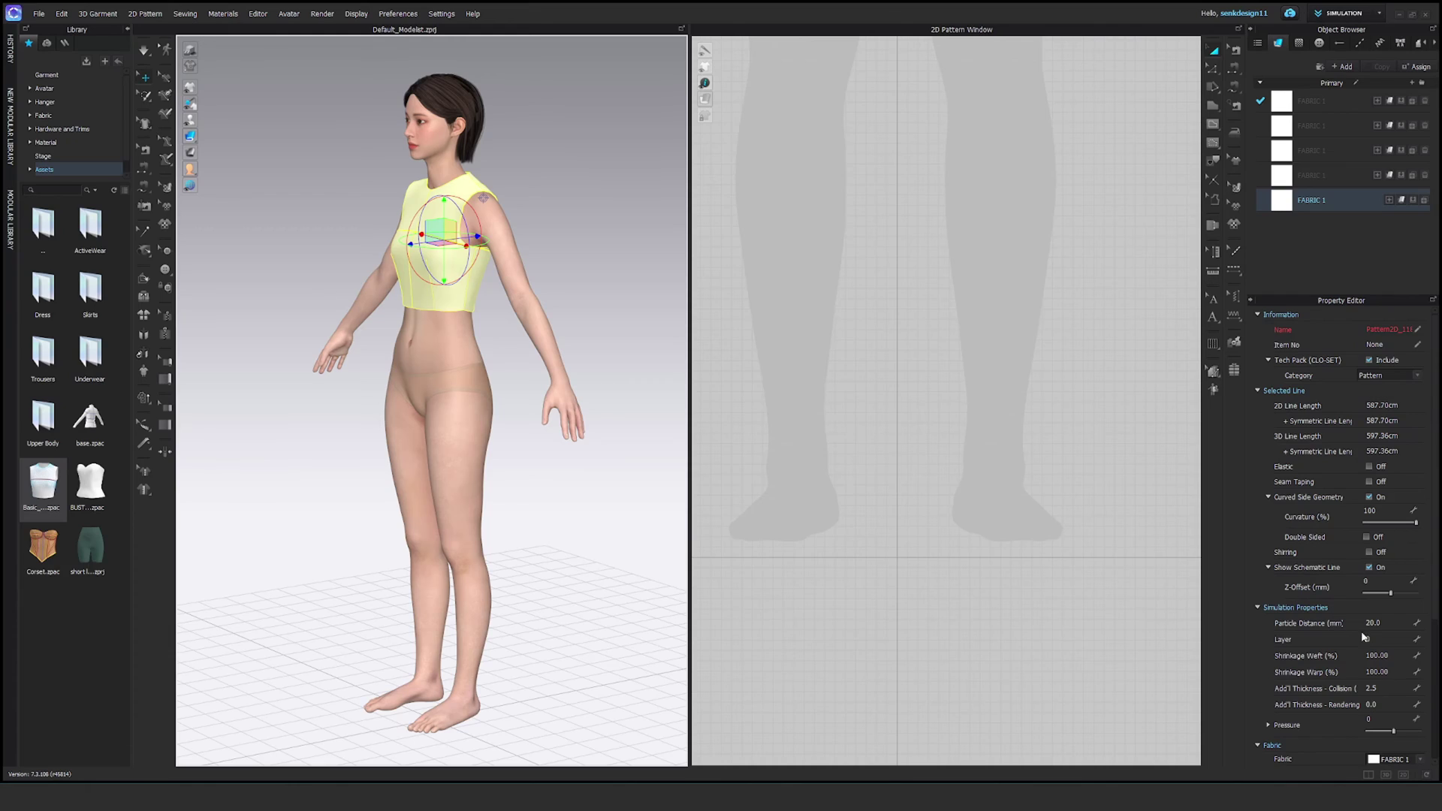
# - Set the top's Shrinkage Weft and Warp to 95 and re-simulate until it settles
pyautogui.click(1389, 655)
pyautogui.write('95')
pyautogui.press('Return')
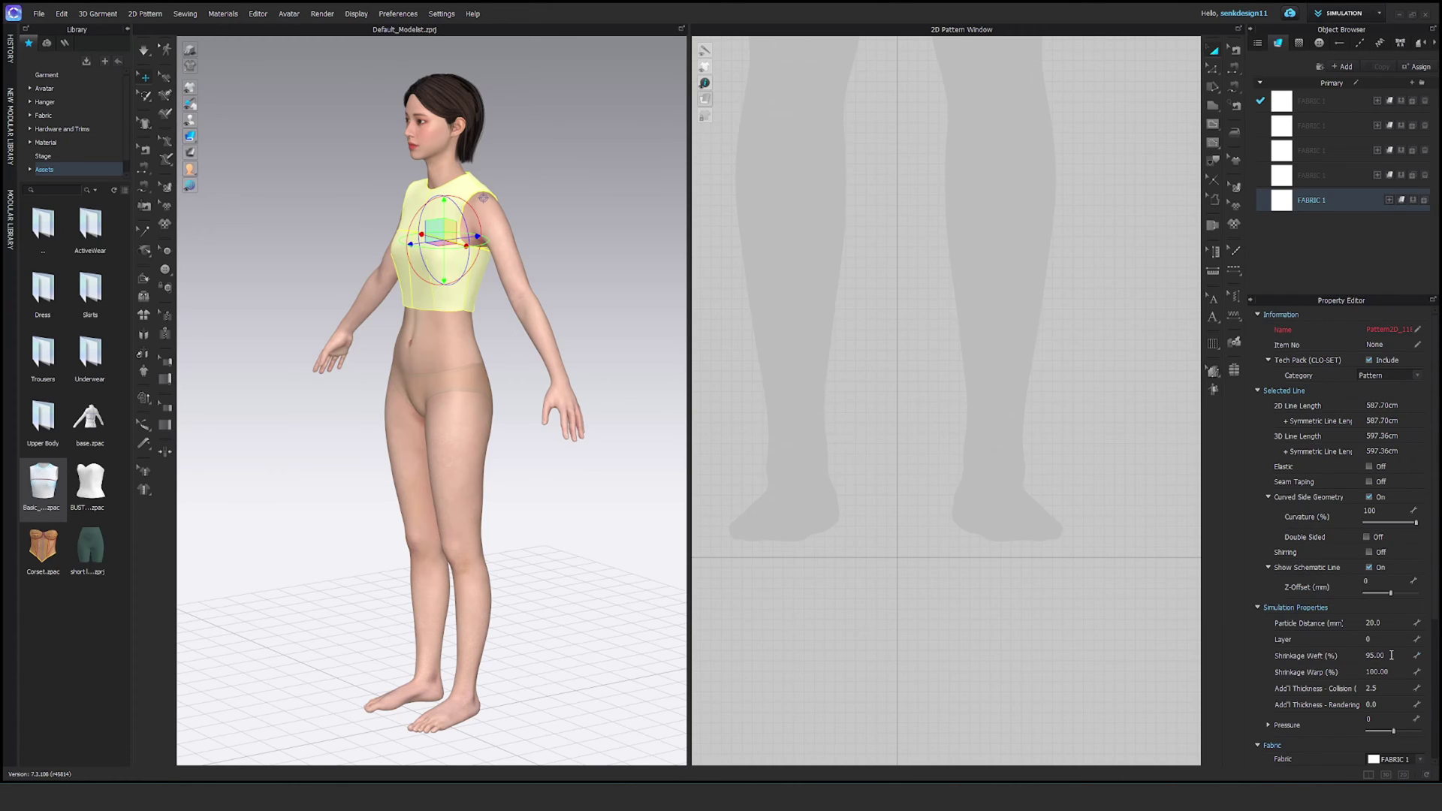
pyautogui.click(1389, 671)
pyautogui.write('95')
pyautogui.press('Return')
pyautogui.click(144, 51)
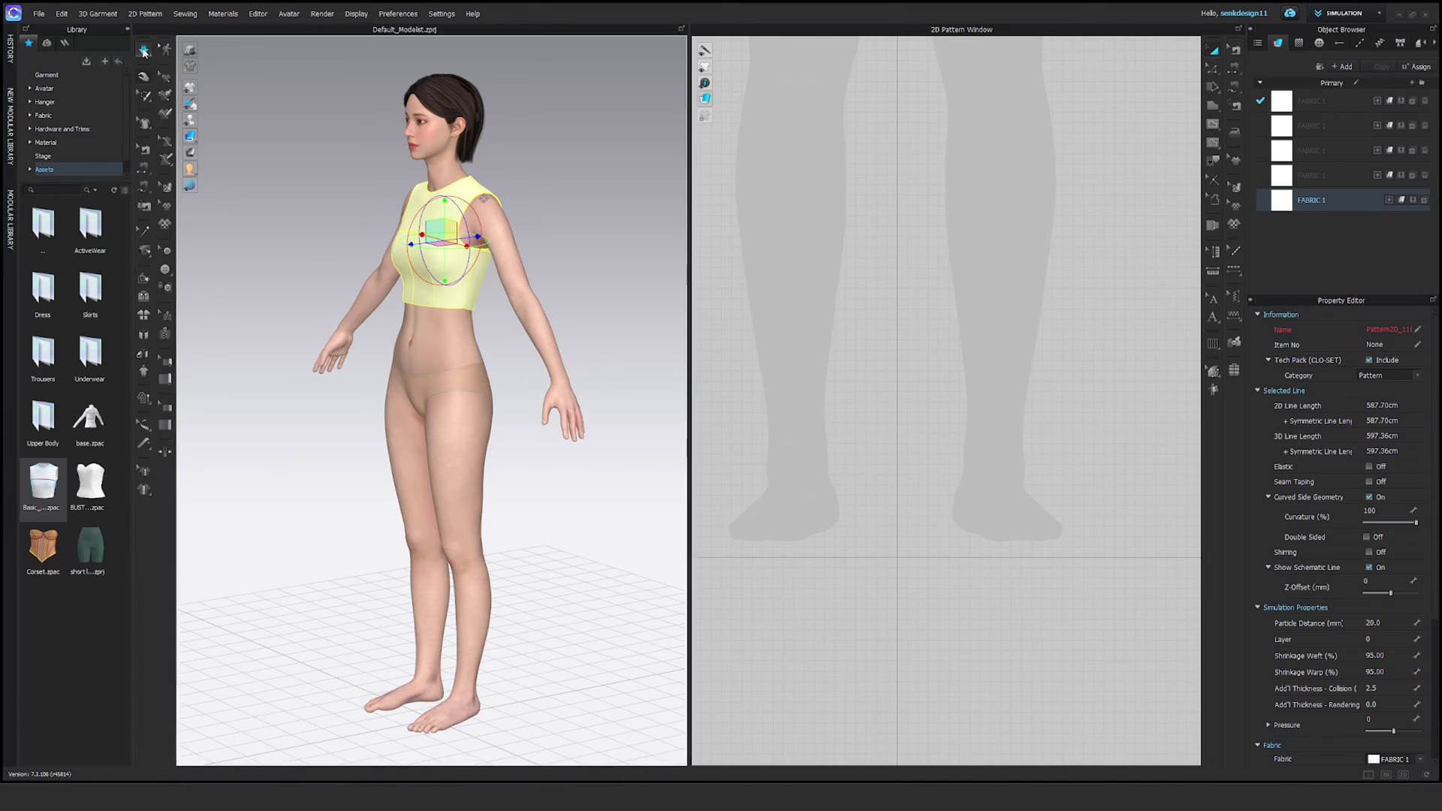
pyautogui.click(144, 51)
pyautogui.moveTo(469, 509); pyautogui.dragTo(459, 457, button='middle')
pyautogui.moveTo(459, 457); pyautogui.dragTo(492, 660, button='right')
pyautogui.moveTo(493, 654); pyautogui.dragTo(490, 659, button='middle')
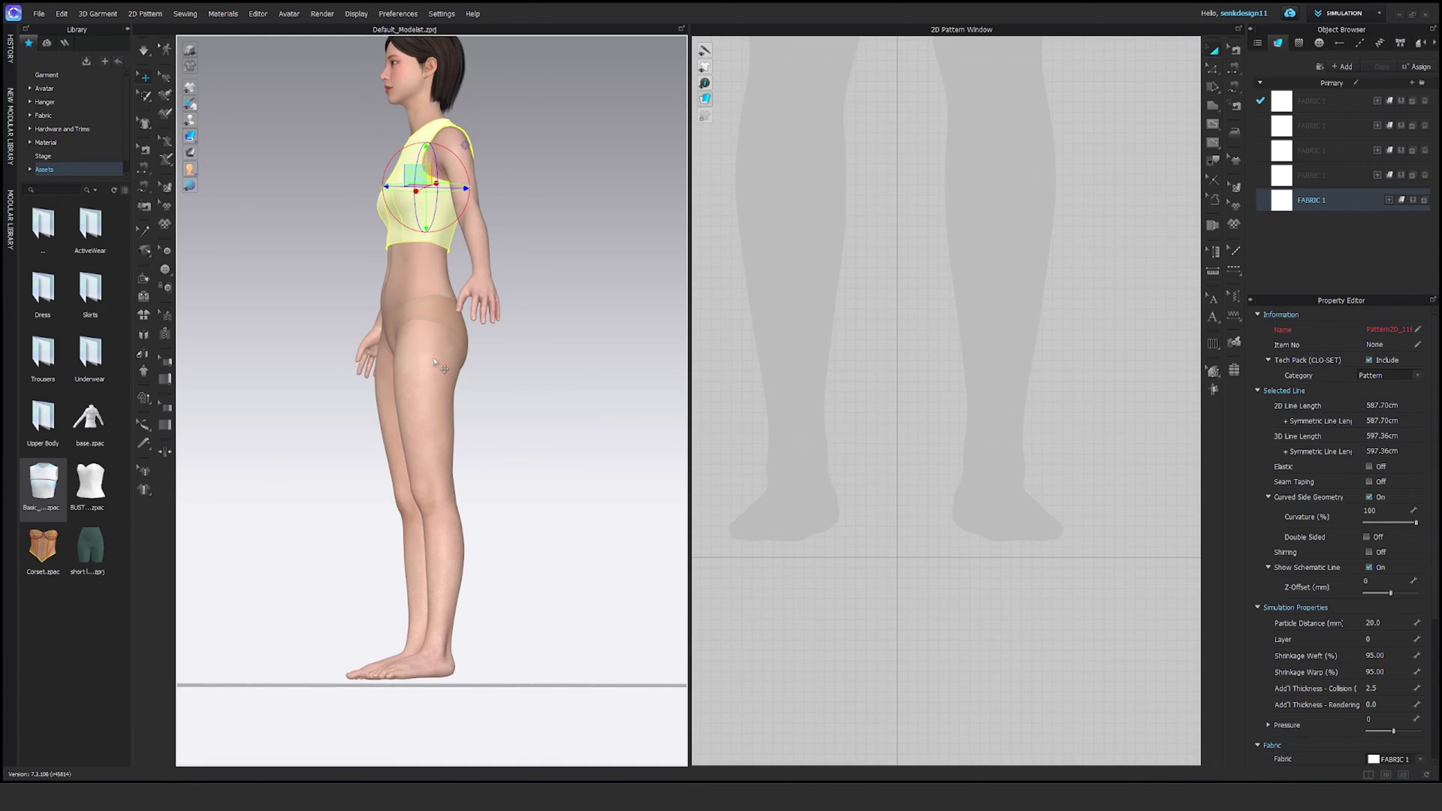
# - Use Move All Avatars & Garments > to Ground to set the dressed avatar on the floor
pyautogui.click(419, 277)
pyautogui.rightClick(419, 277)
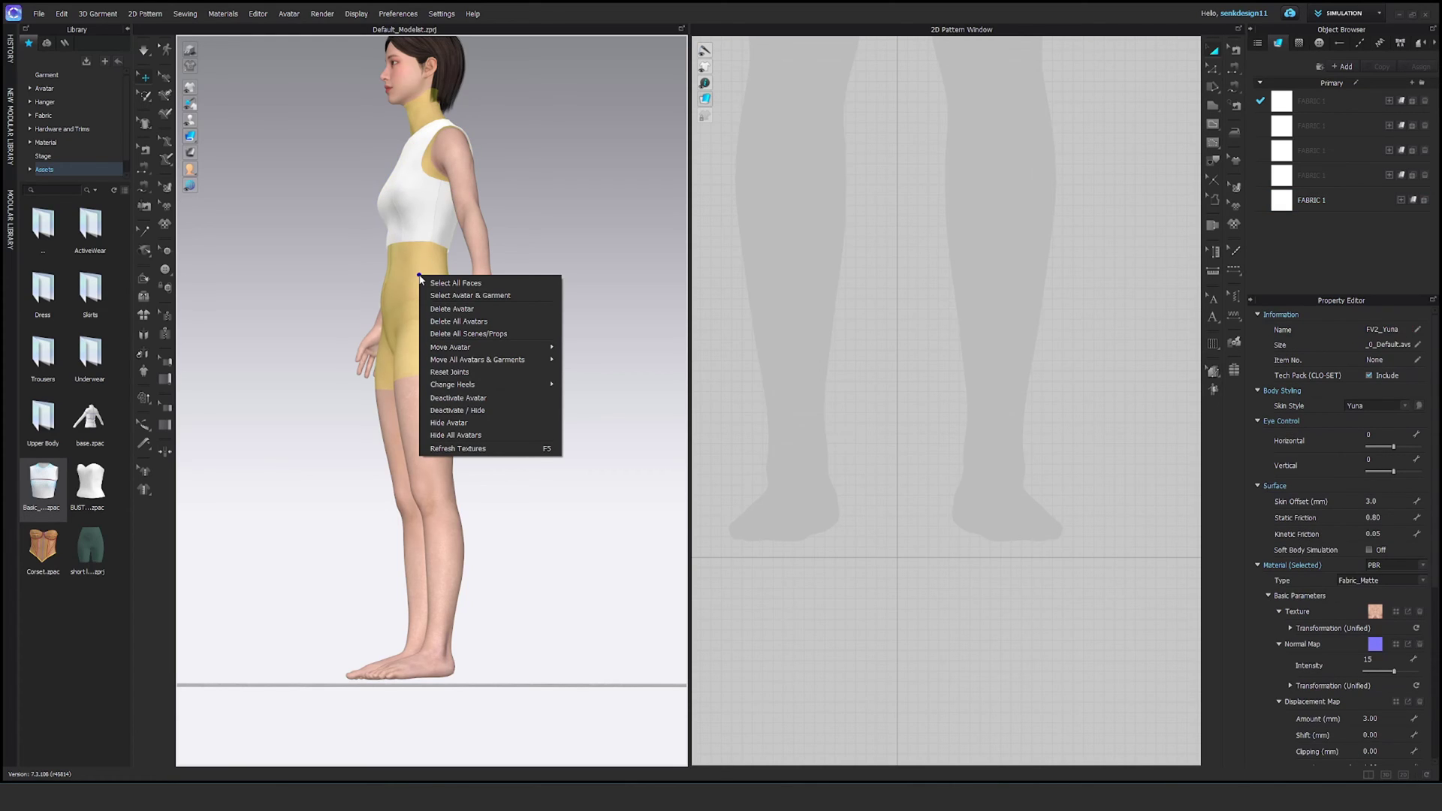
pyautogui.moveTo(467, 360)
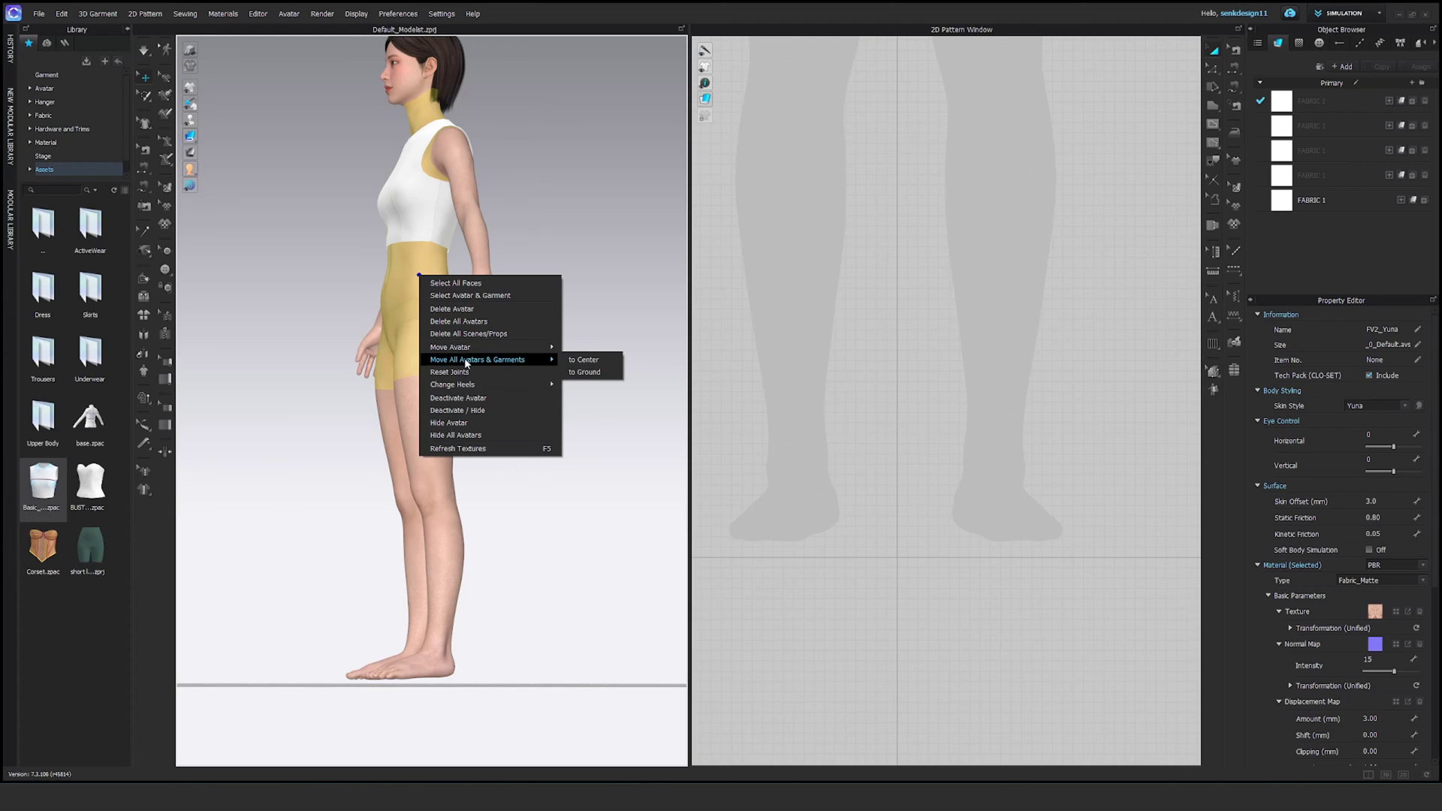
pyautogui.click(584, 372)
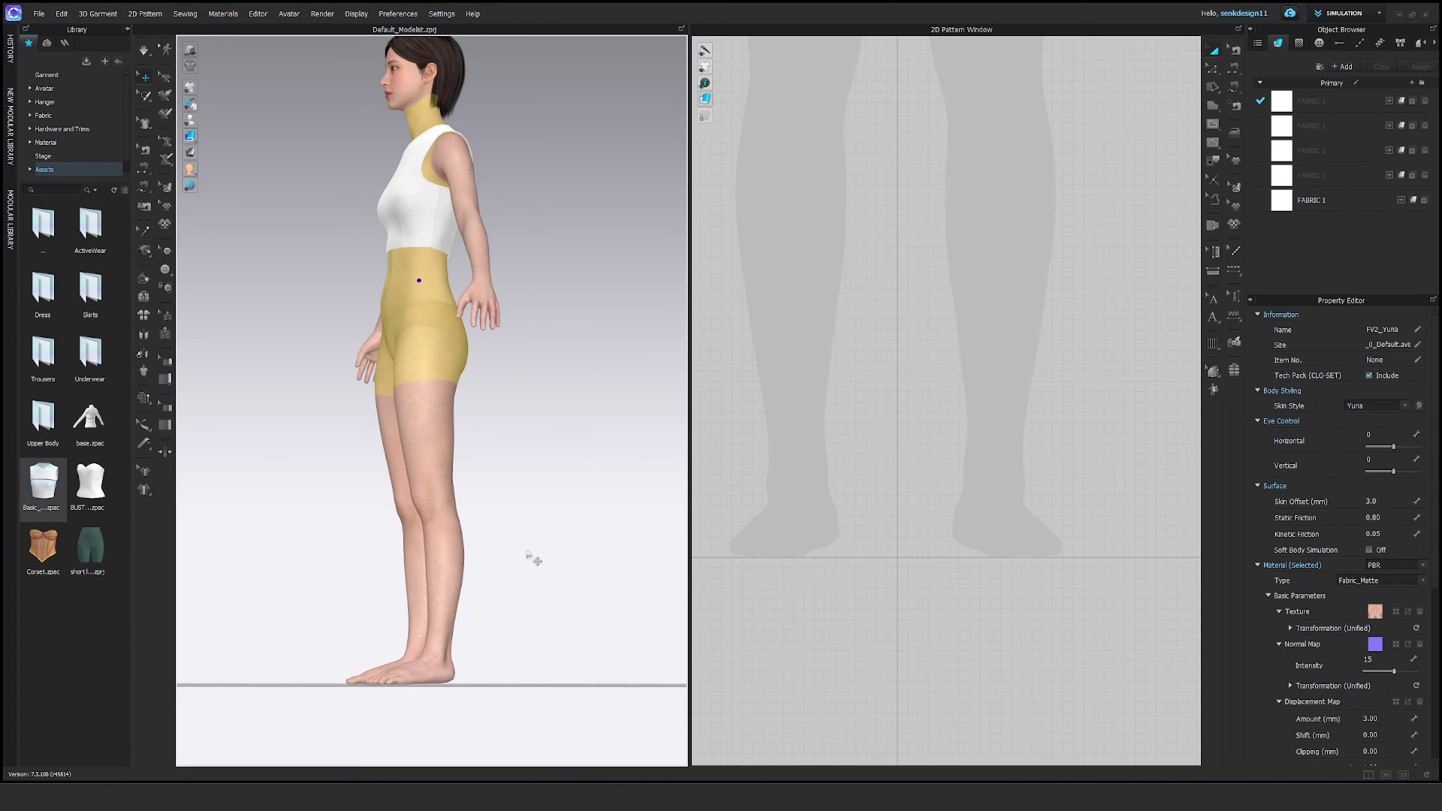
pyautogui.moveTo(461, 655); pyautogui.dragTo(448, 656, button='right')
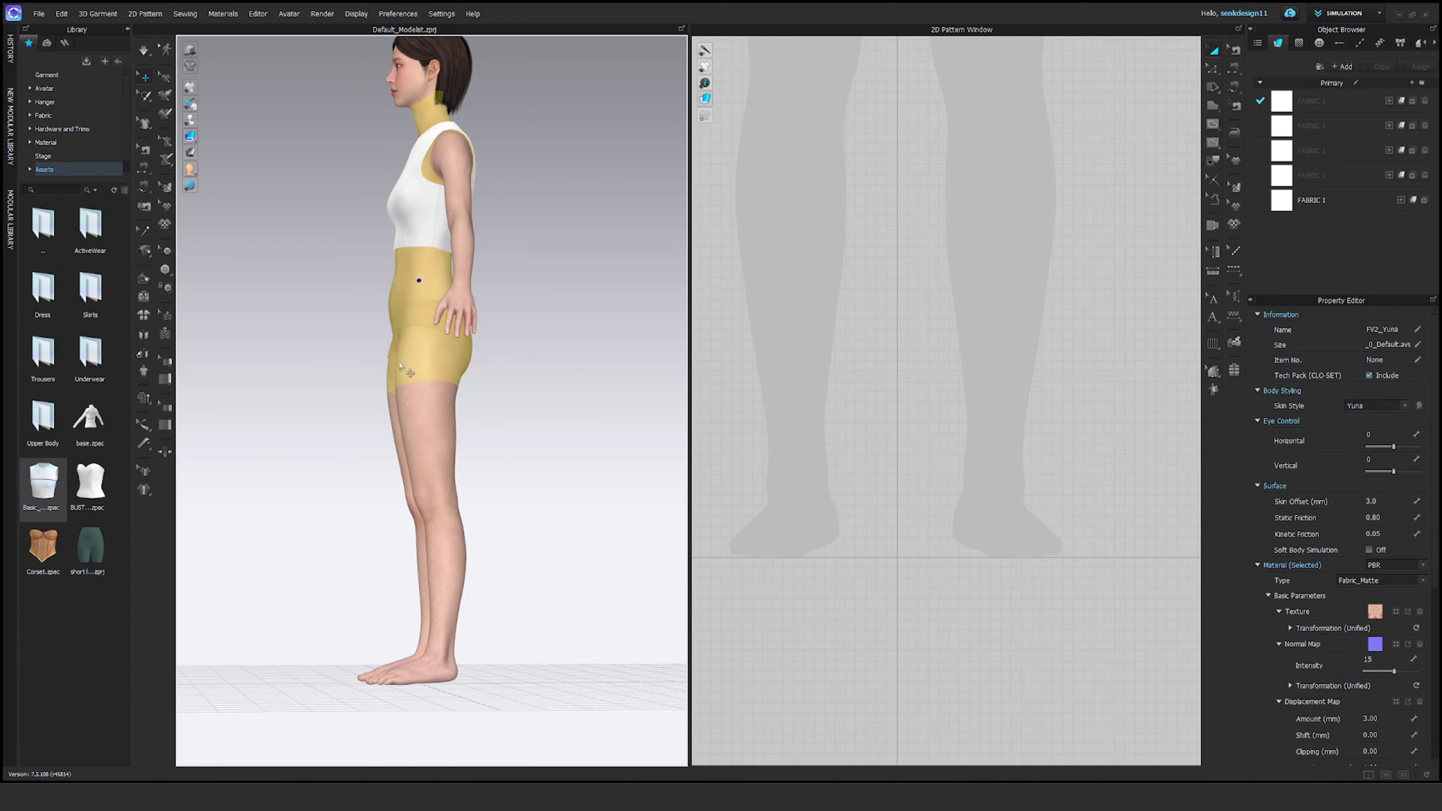
pyautogui.moveTo(406, 370); pyautogui.dragTo(488, 349, button='right')
pyautogui.scroll(-3, 481, 361)
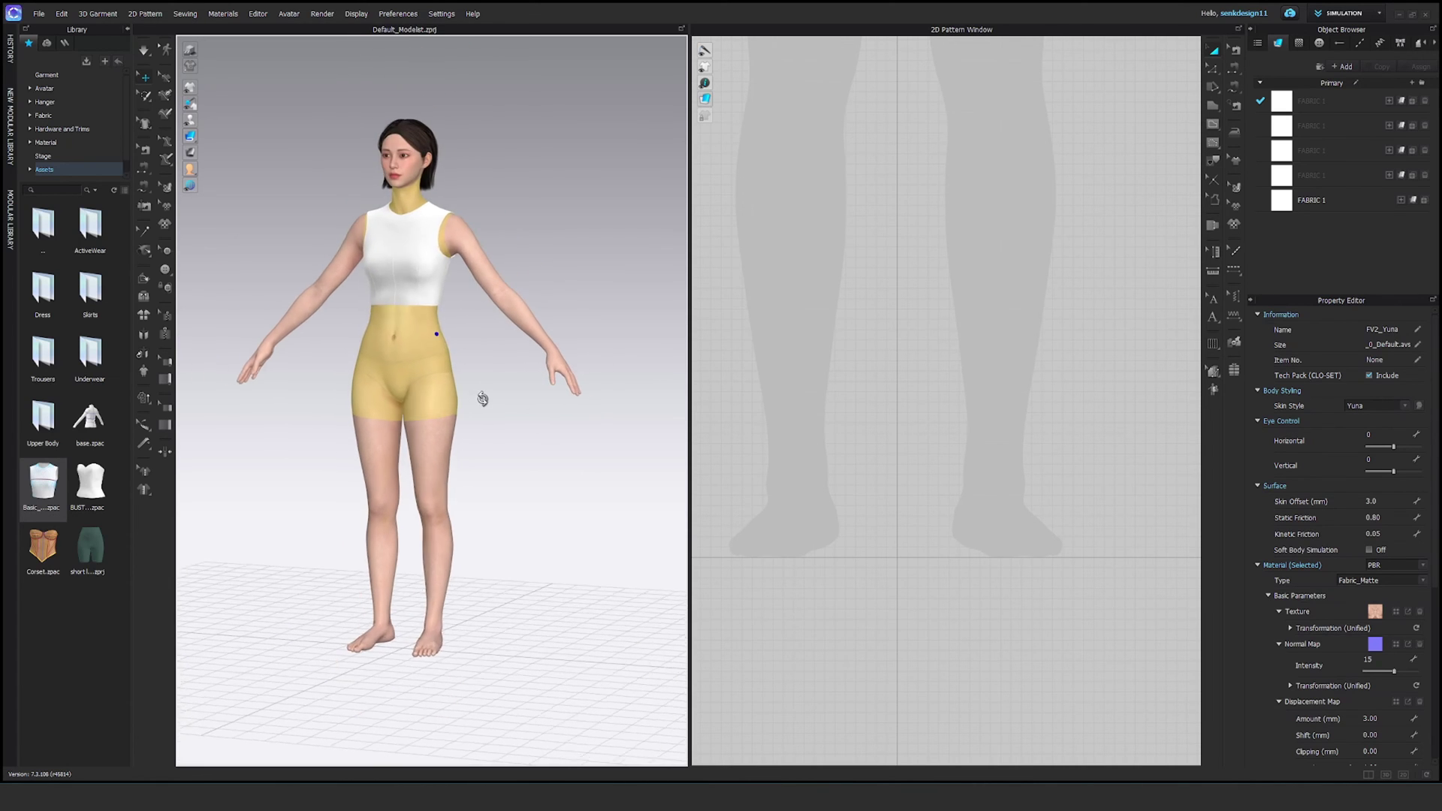
# - Start an OBJ export and create and enter a new folder named 'new test'
pyautogui.click(547, 177)
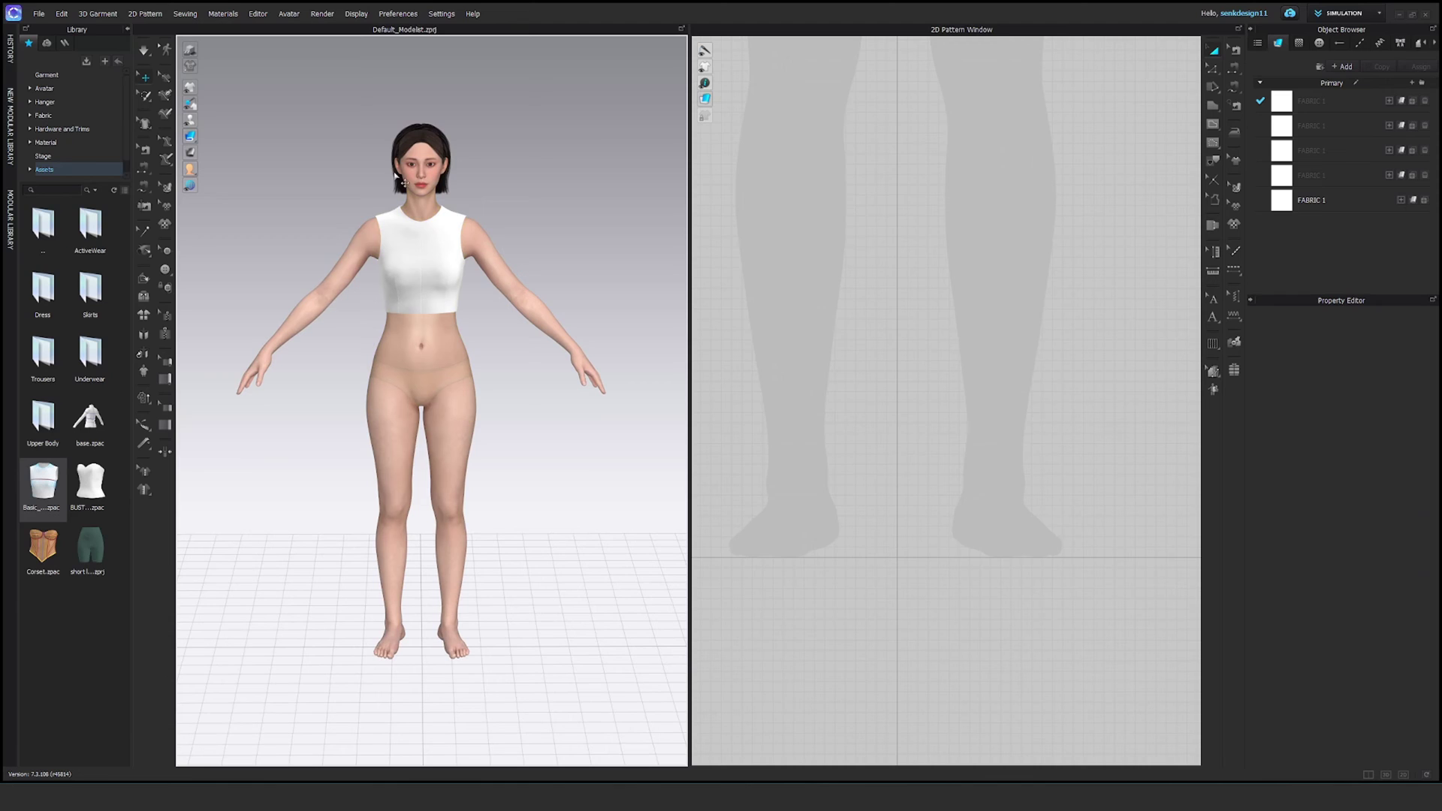
pyautogui.click(39, 15)
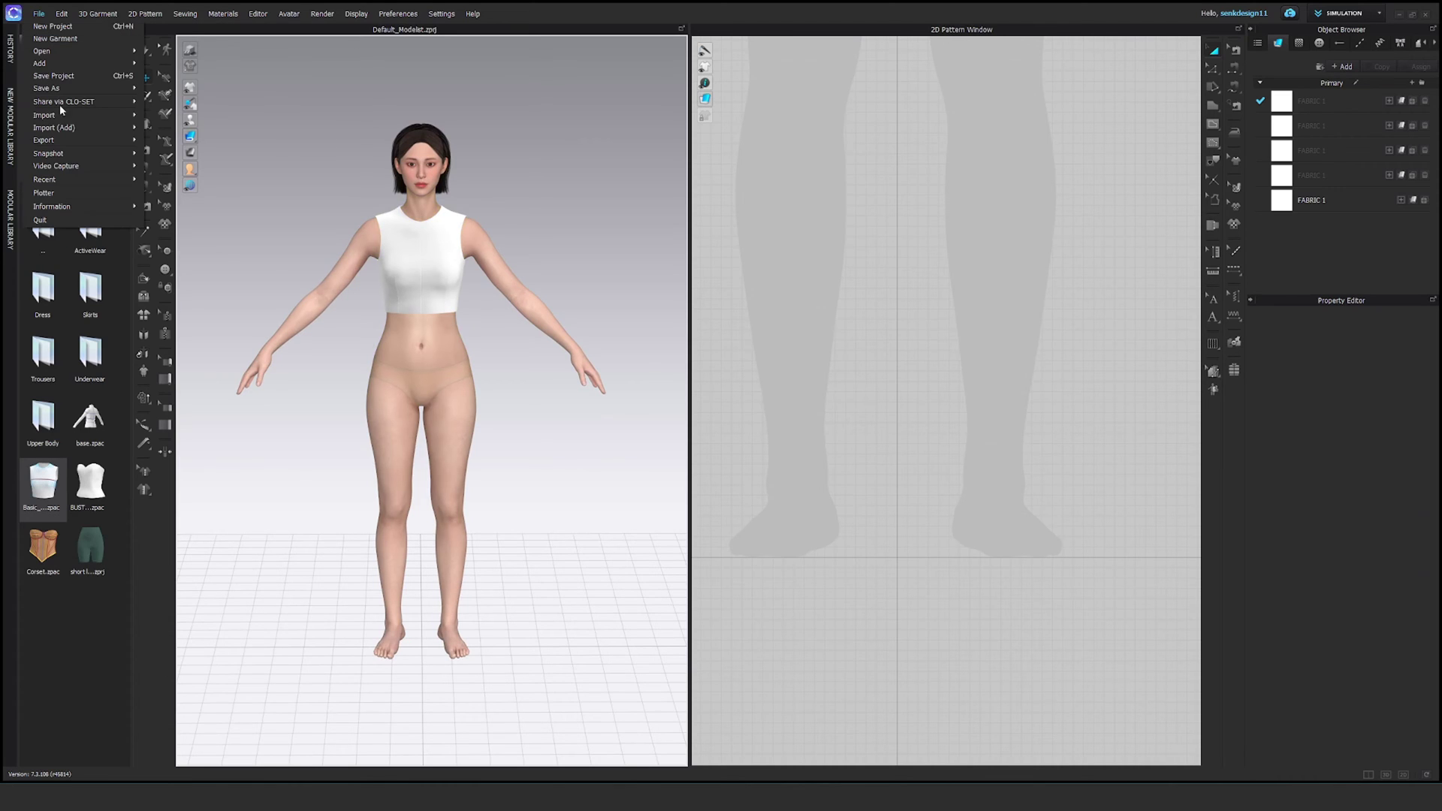
pyautogui.moveTo(65, 141)
pyautogui.click(184, 218)
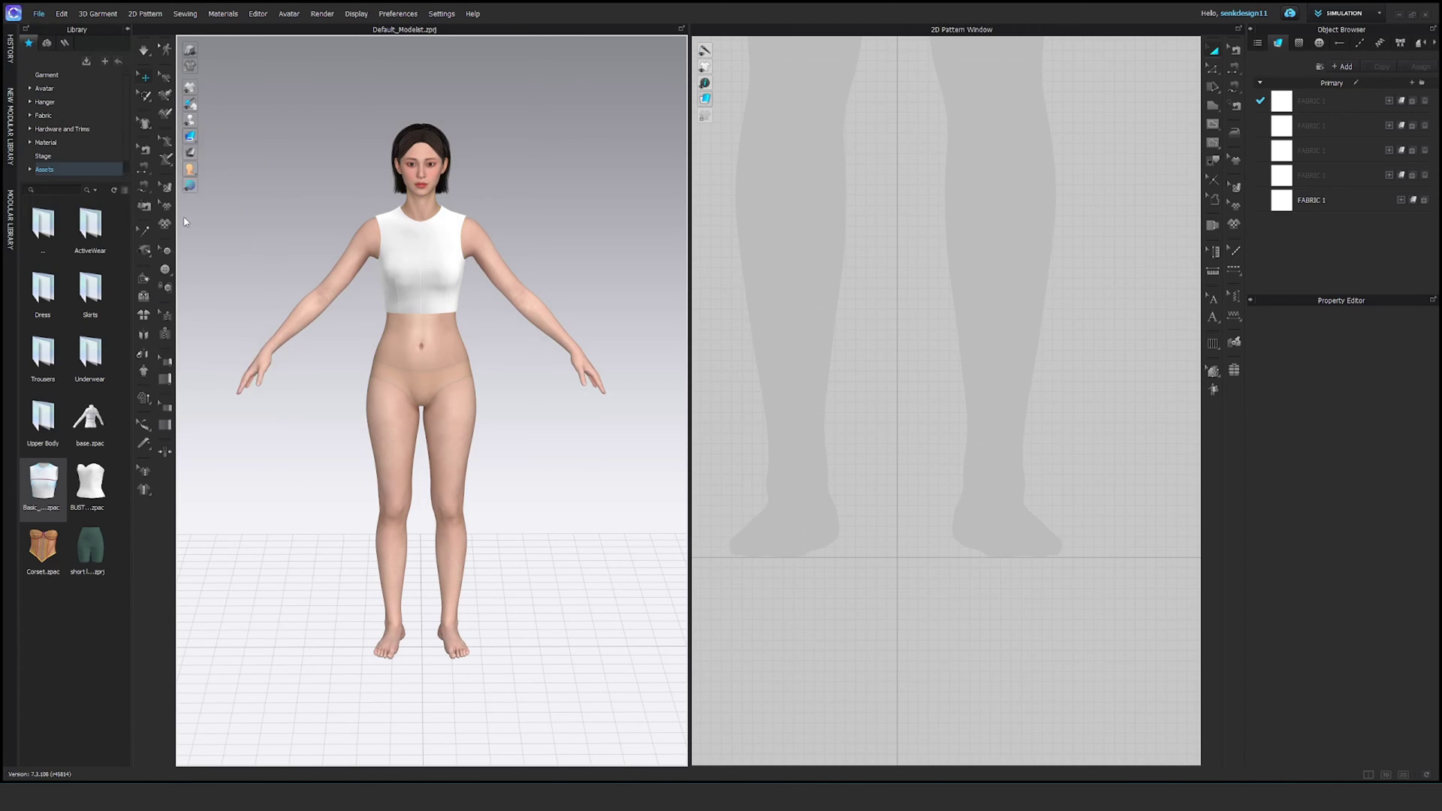
pyautogui.rightClick(386, 247)
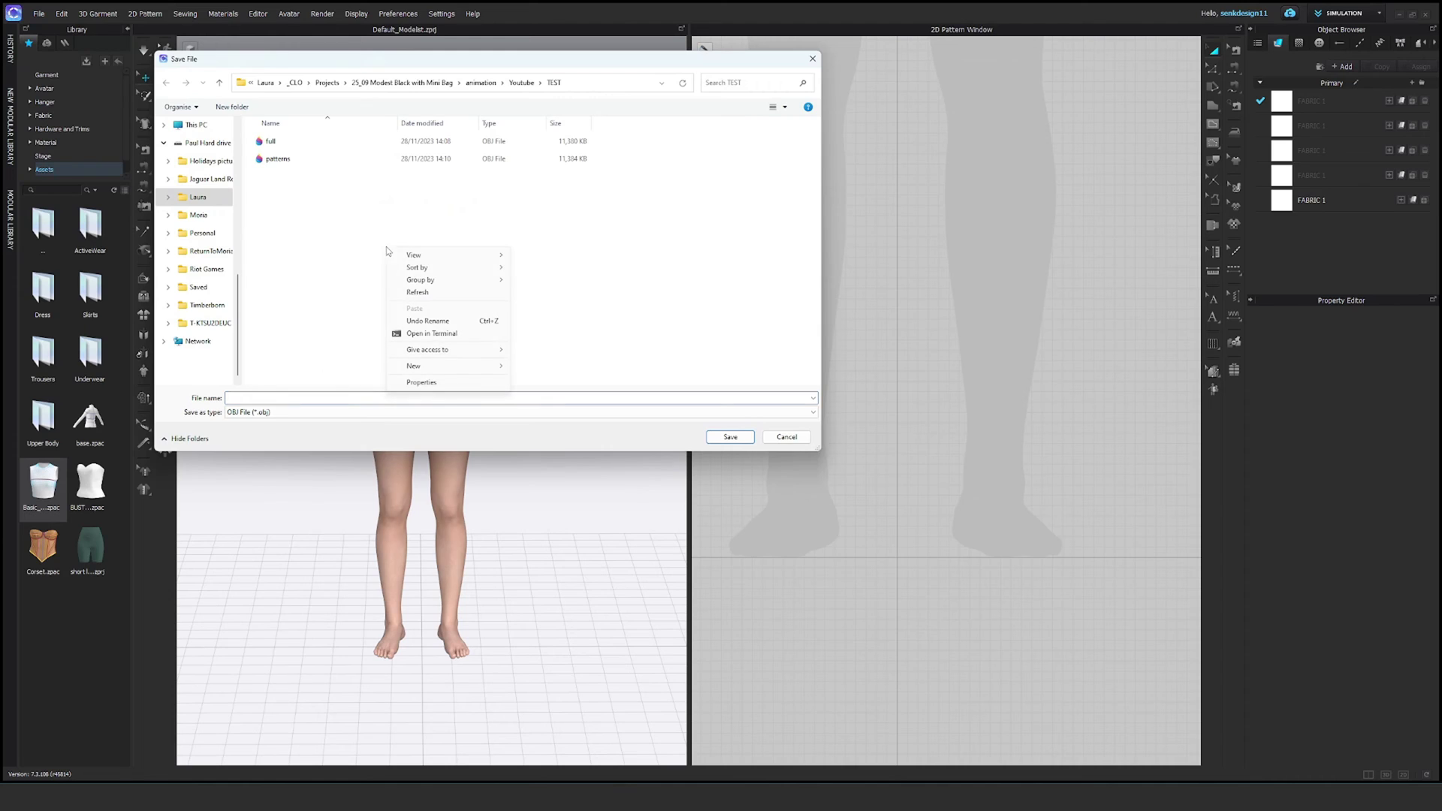
pyautogui.moveTo(419, 366)
pyautogui.click(531, 367)
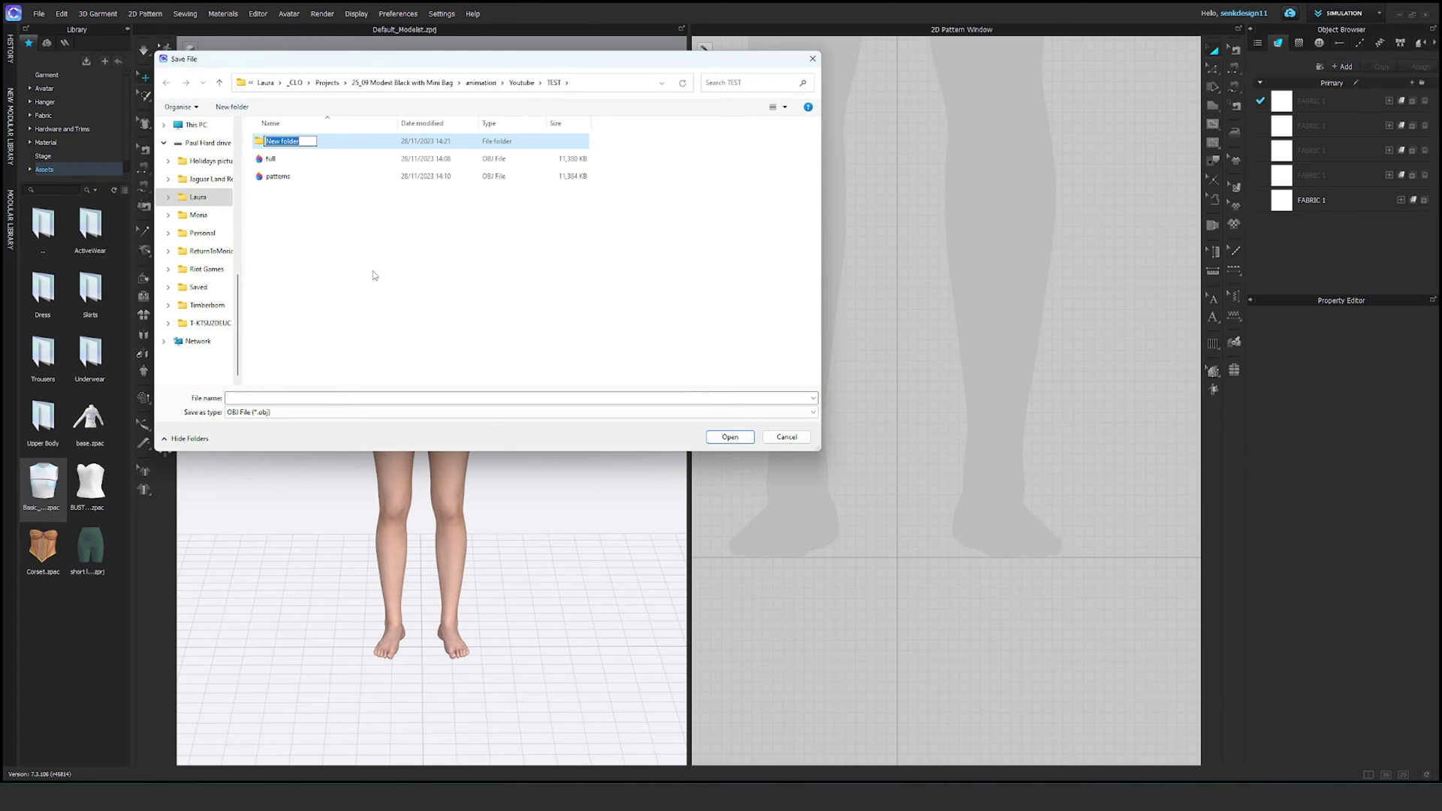
pyautogui.write('new test')
pyautogui.click(371, 276)
pyautogui.doubleClick(314, 143)
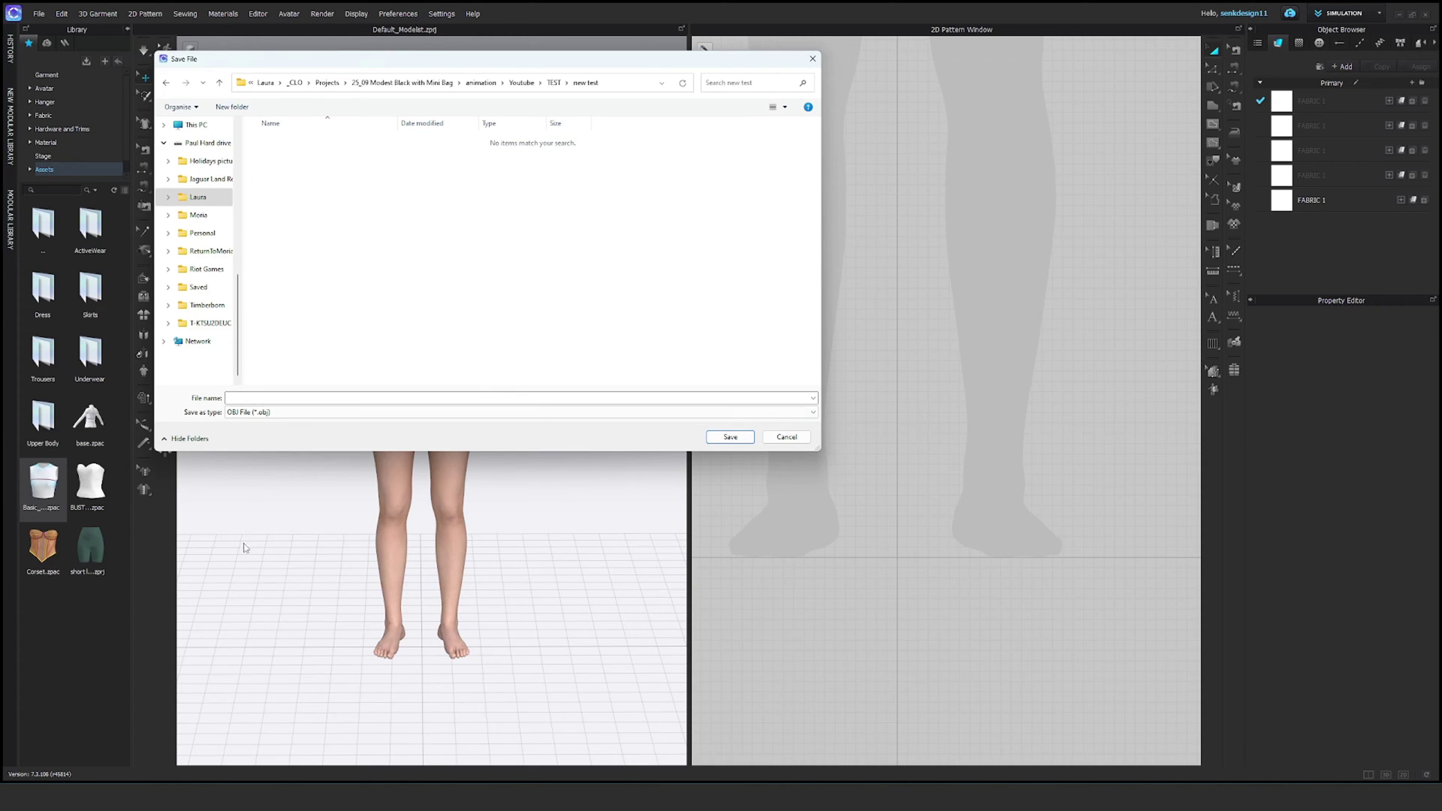
# - Save the export as 'full' and accept the Export OBJ settings
pyautogui.click(294, 397)
pyautogui.write('full')
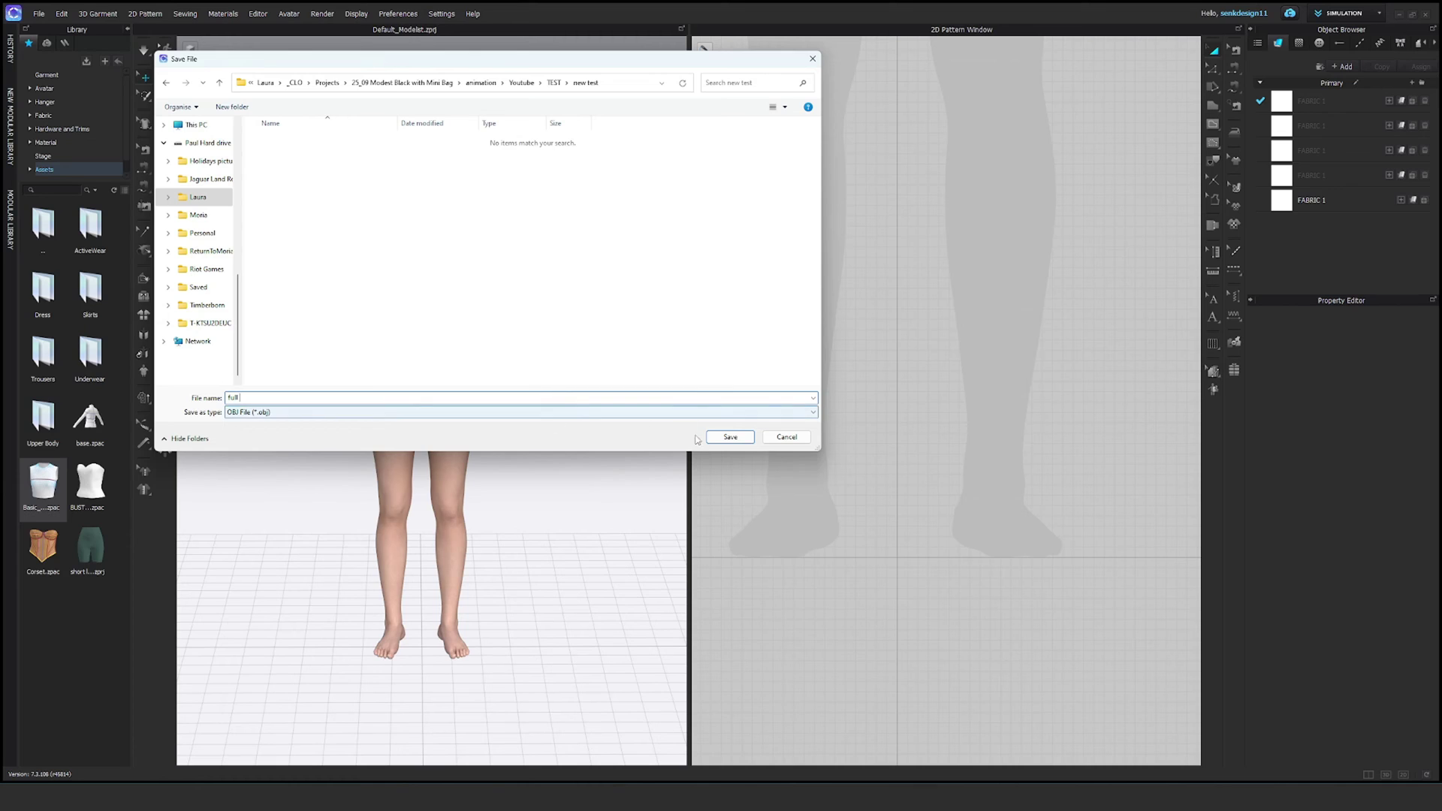
pyautogui.click(717, 438)
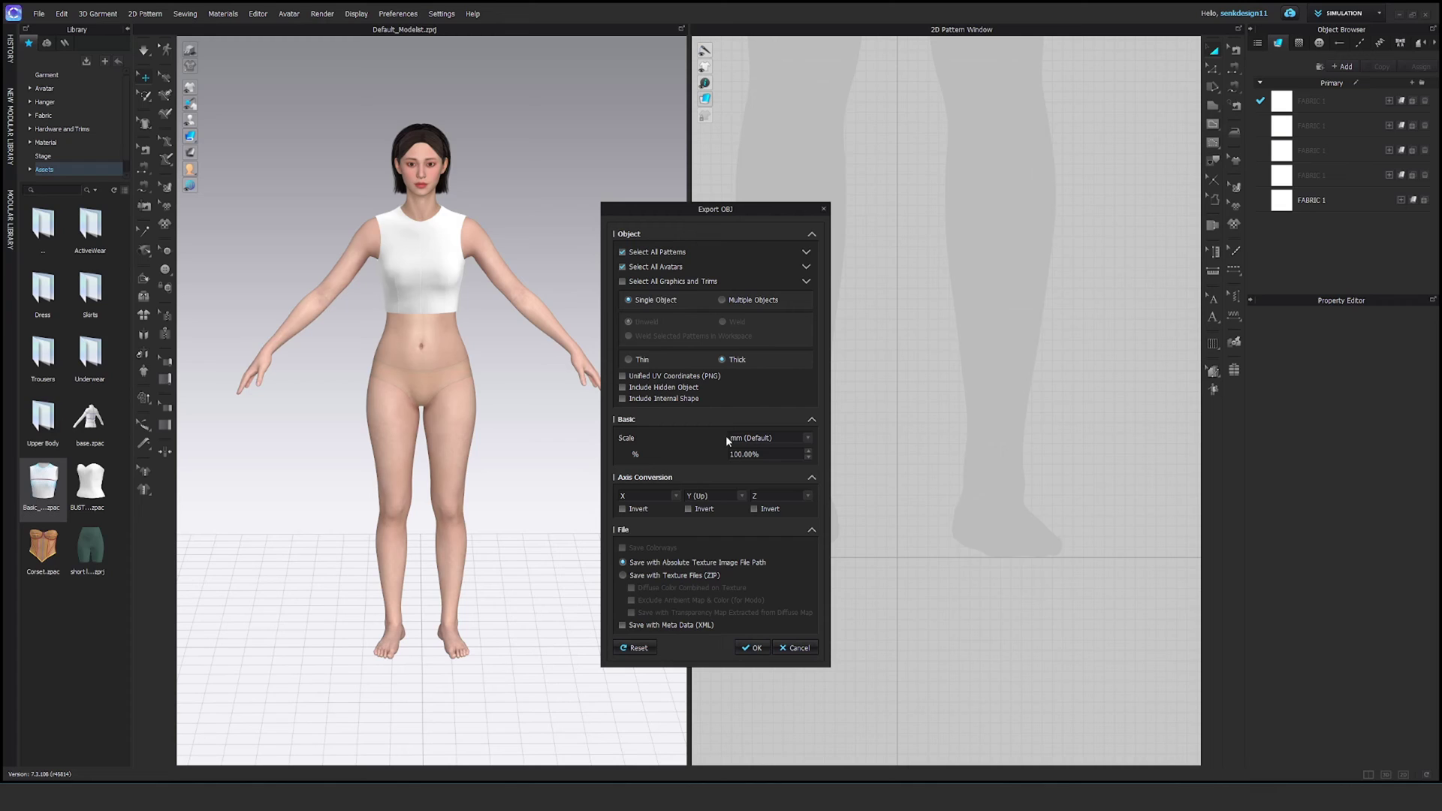
pyautogui.click(752, 648)
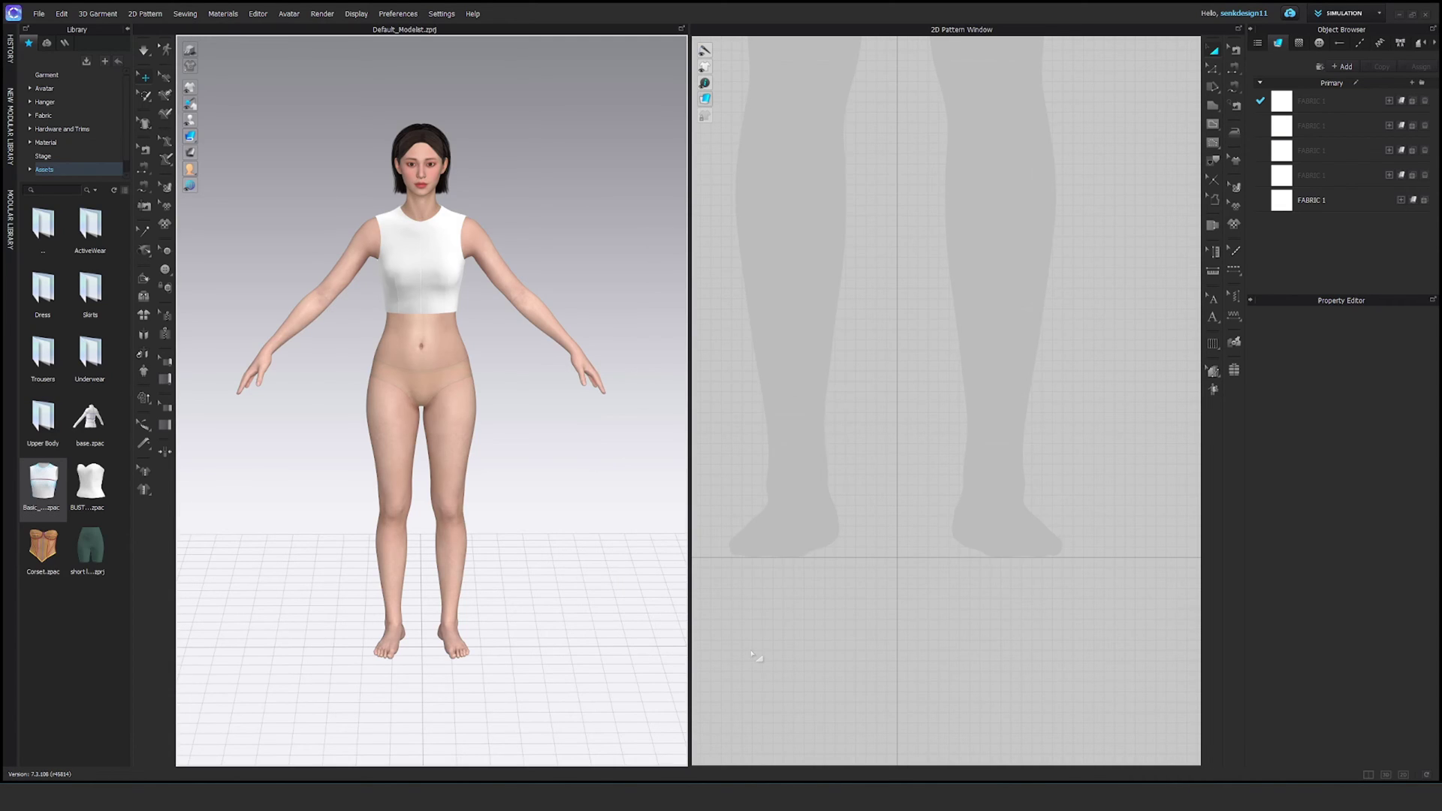
# - Select all four pattern pieces and reset their 3D arrangement around the avatar
pyautogui.scroll(-5, 841, 402)
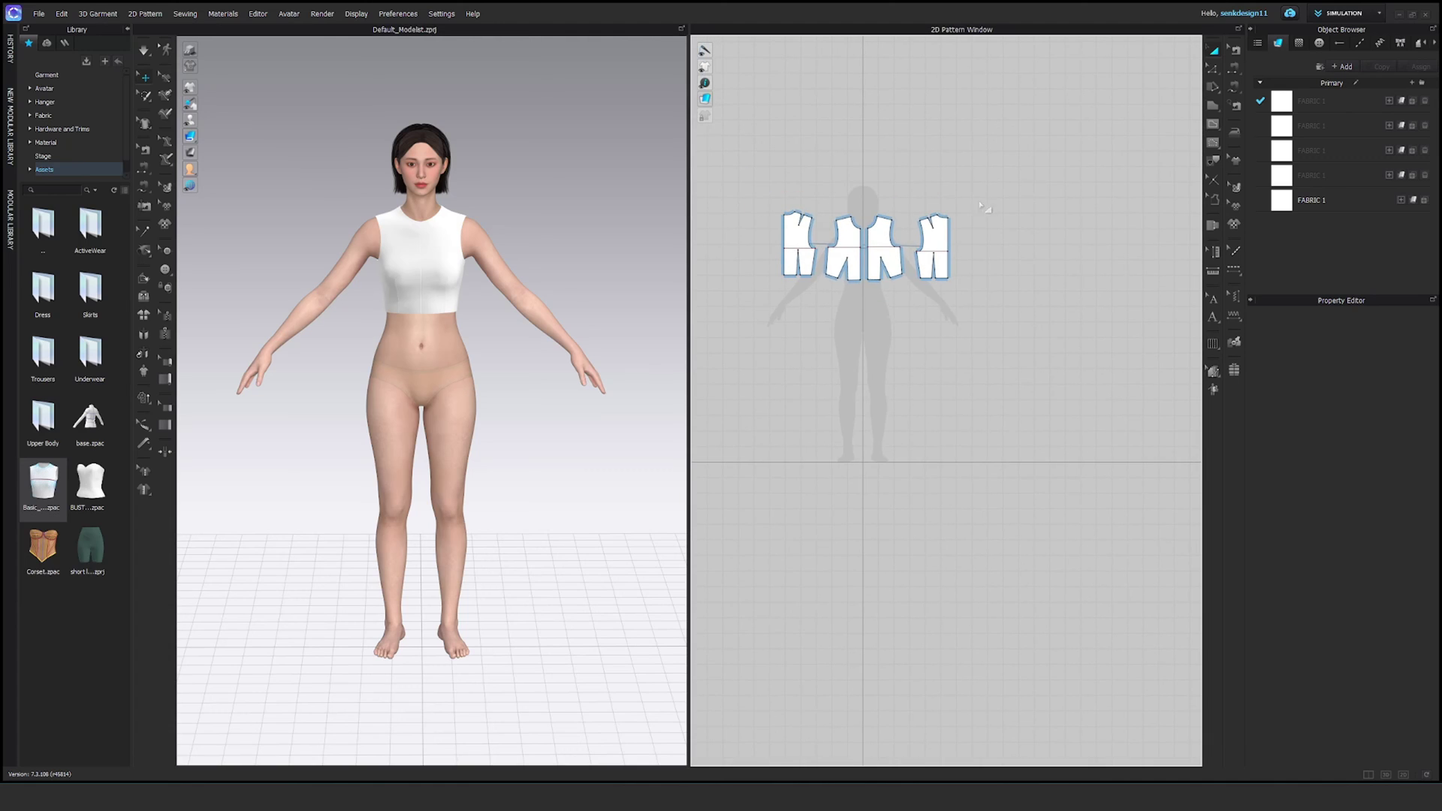
pyautogui.moveTo(793, 305); pyautogui.dragTo(796, 304)
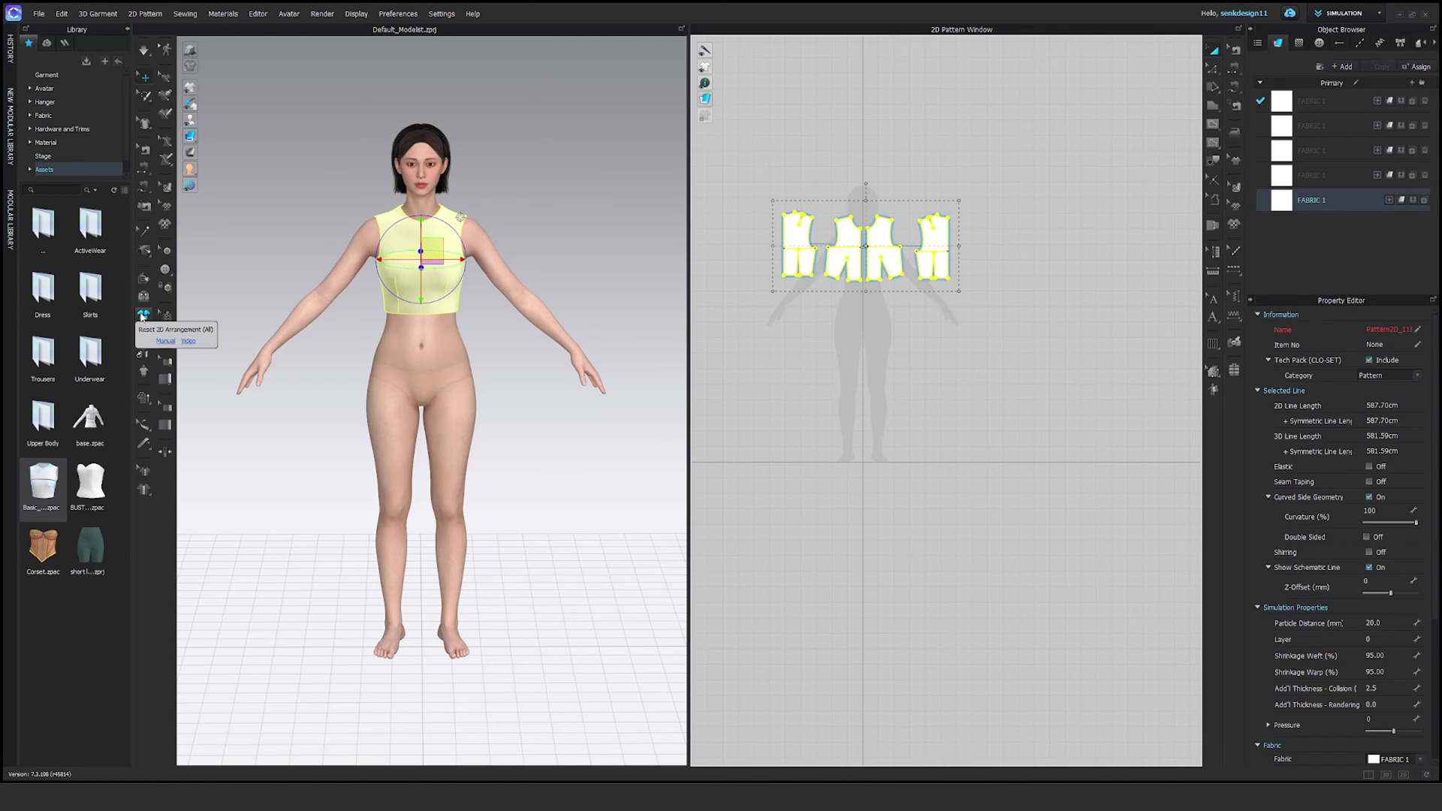
pyautogui.click(143, 314)
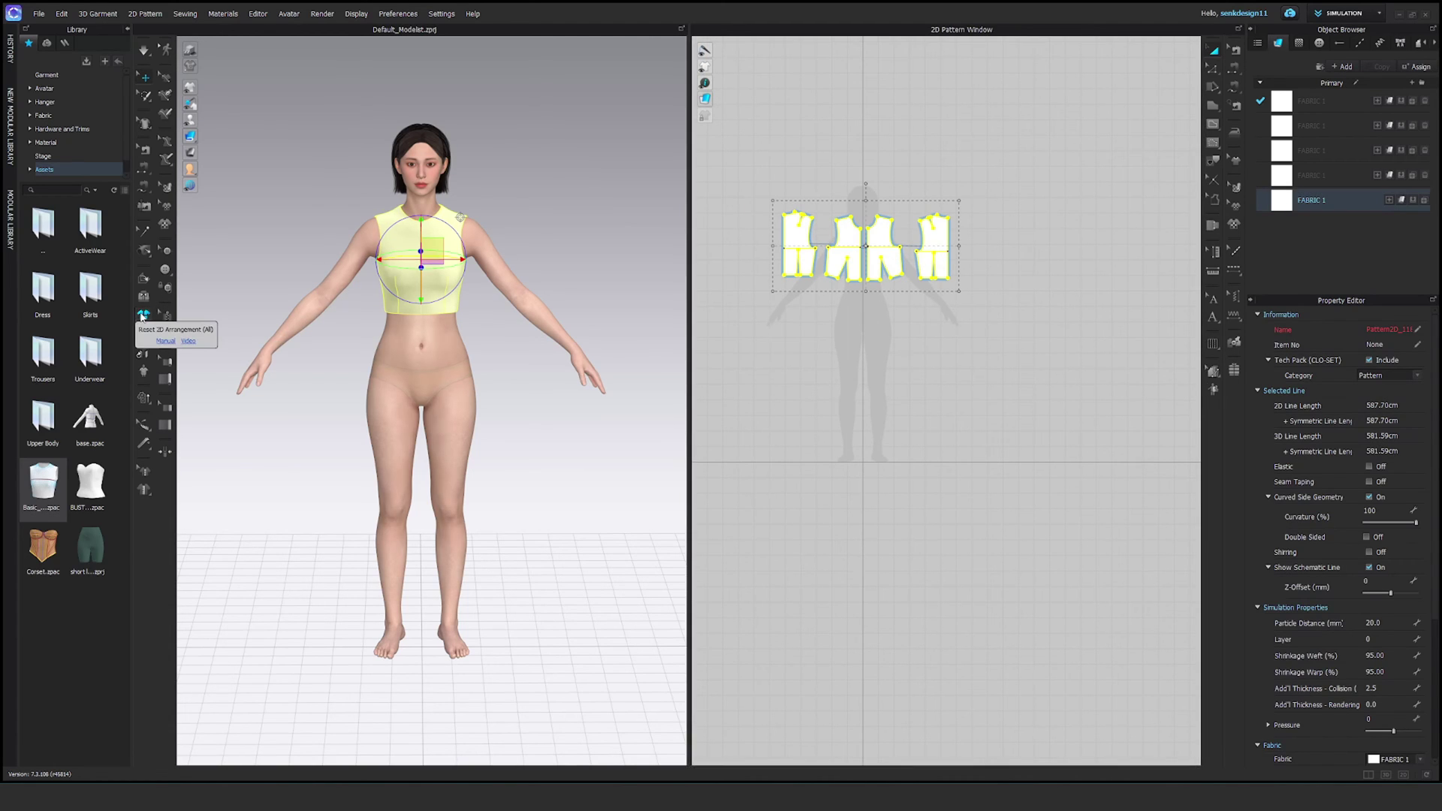
pyautogui.click(1042, 203)
# - Turn the rightmost pattern piece about its vertical axis and shift it left
pyautogui.click(582, 281)
pyautogui.moveTo(585, 280); pyautogui.dragTo(586, 305, button='right')
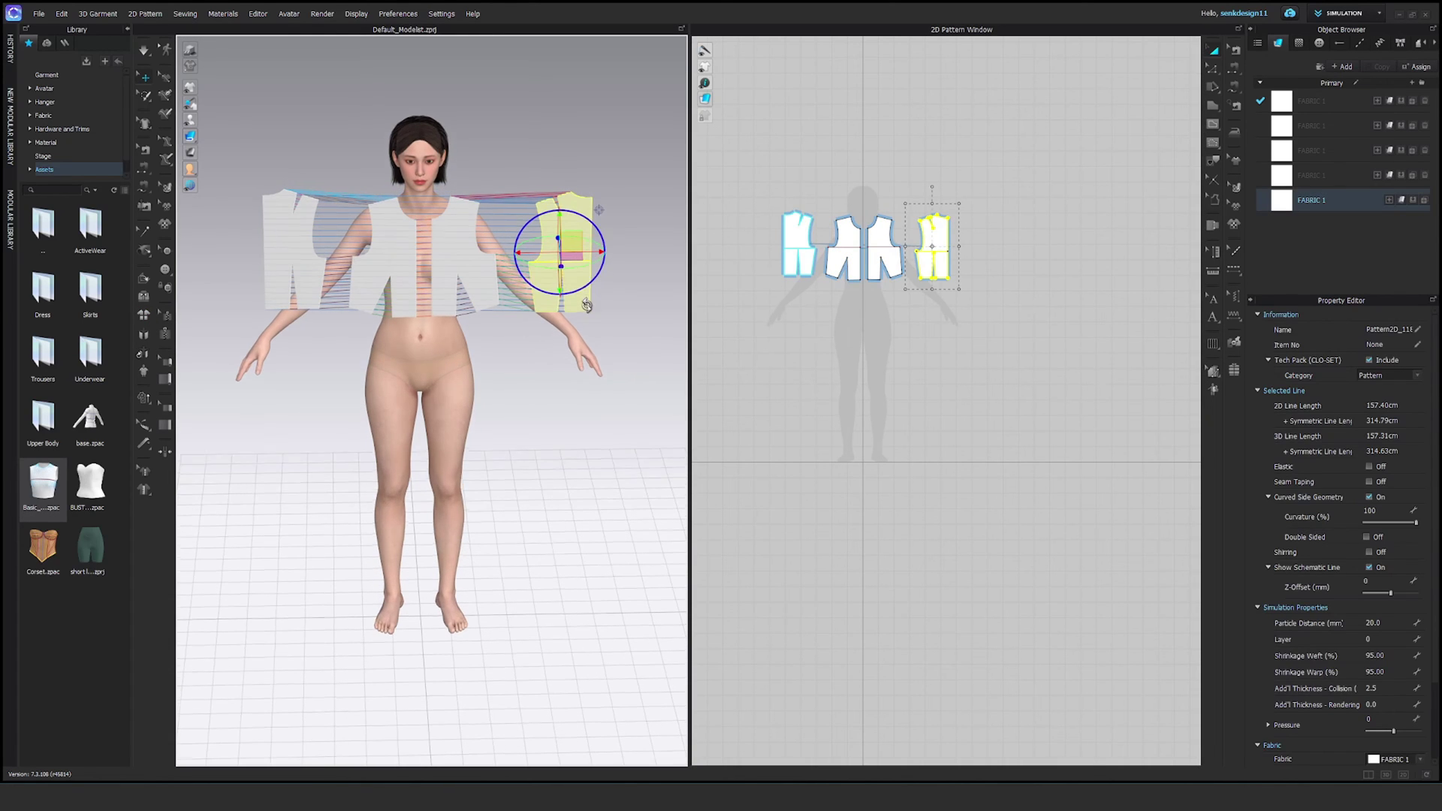
pyautogui.moveTo(565, 240); pyautogui.dragTo(576, 245)
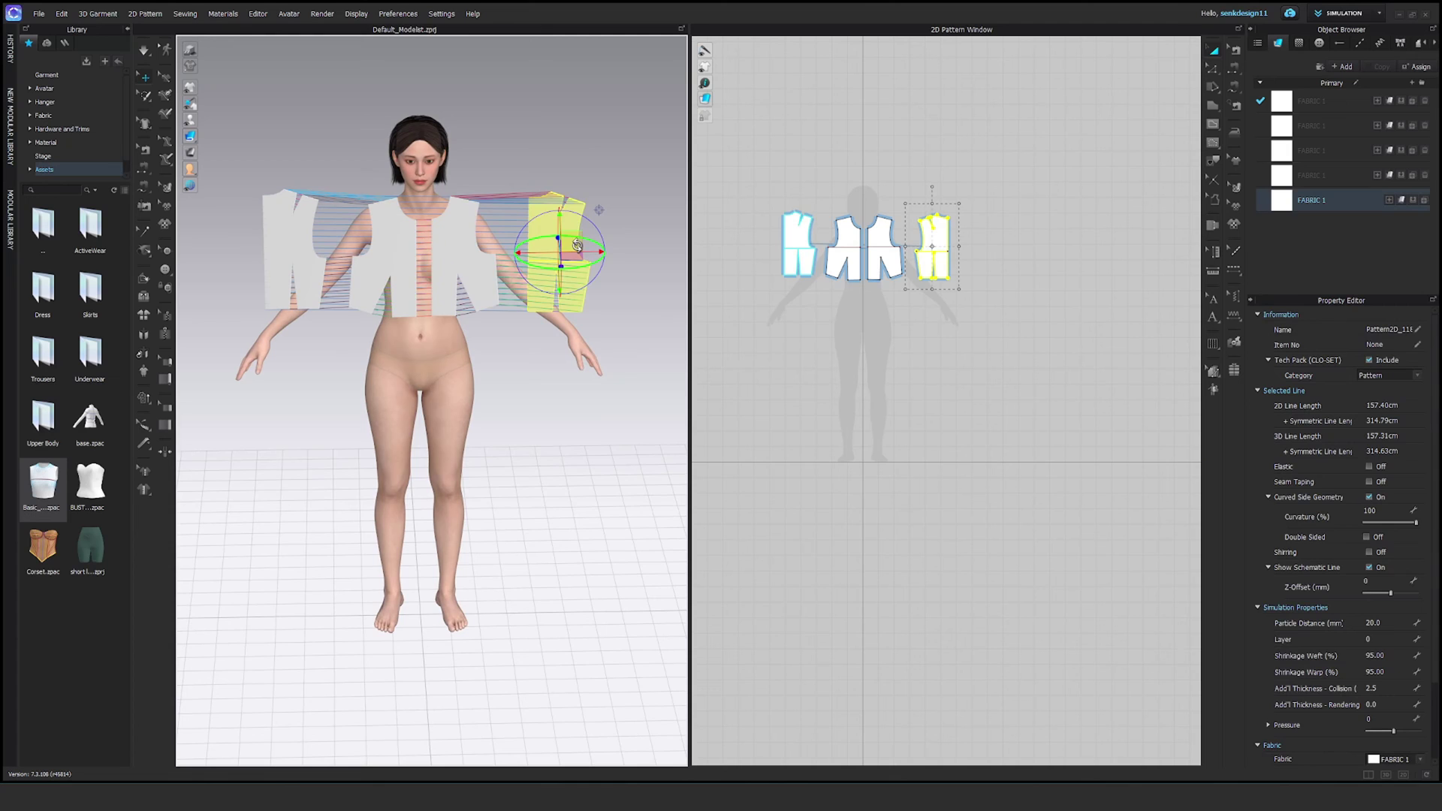
pyautogui.moveTo(576, 246); pyautogui.dragTo(537, 263, button='right')
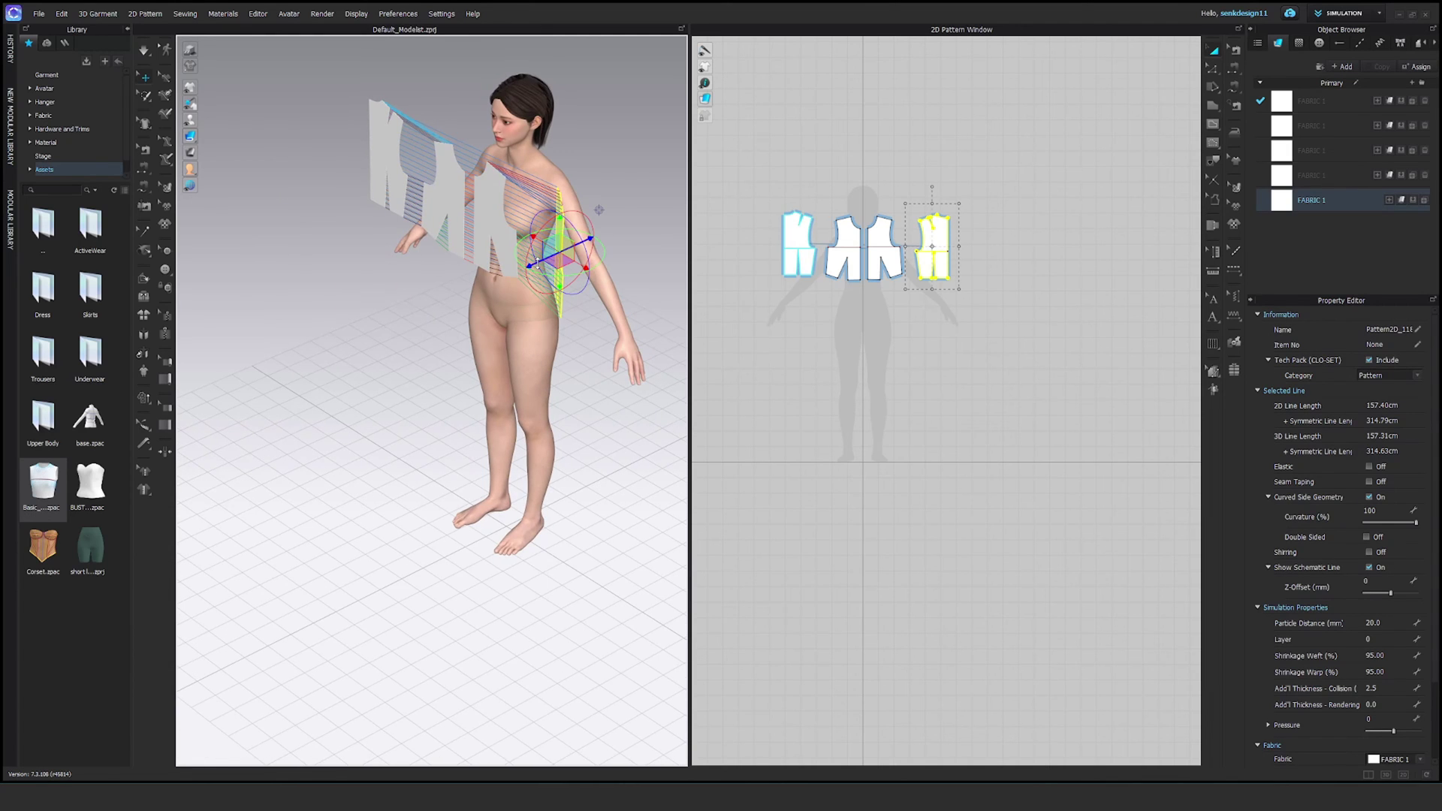
pyautogui.moveTo(604, 225); pyautogui.dragTo(621, 326, button='right')
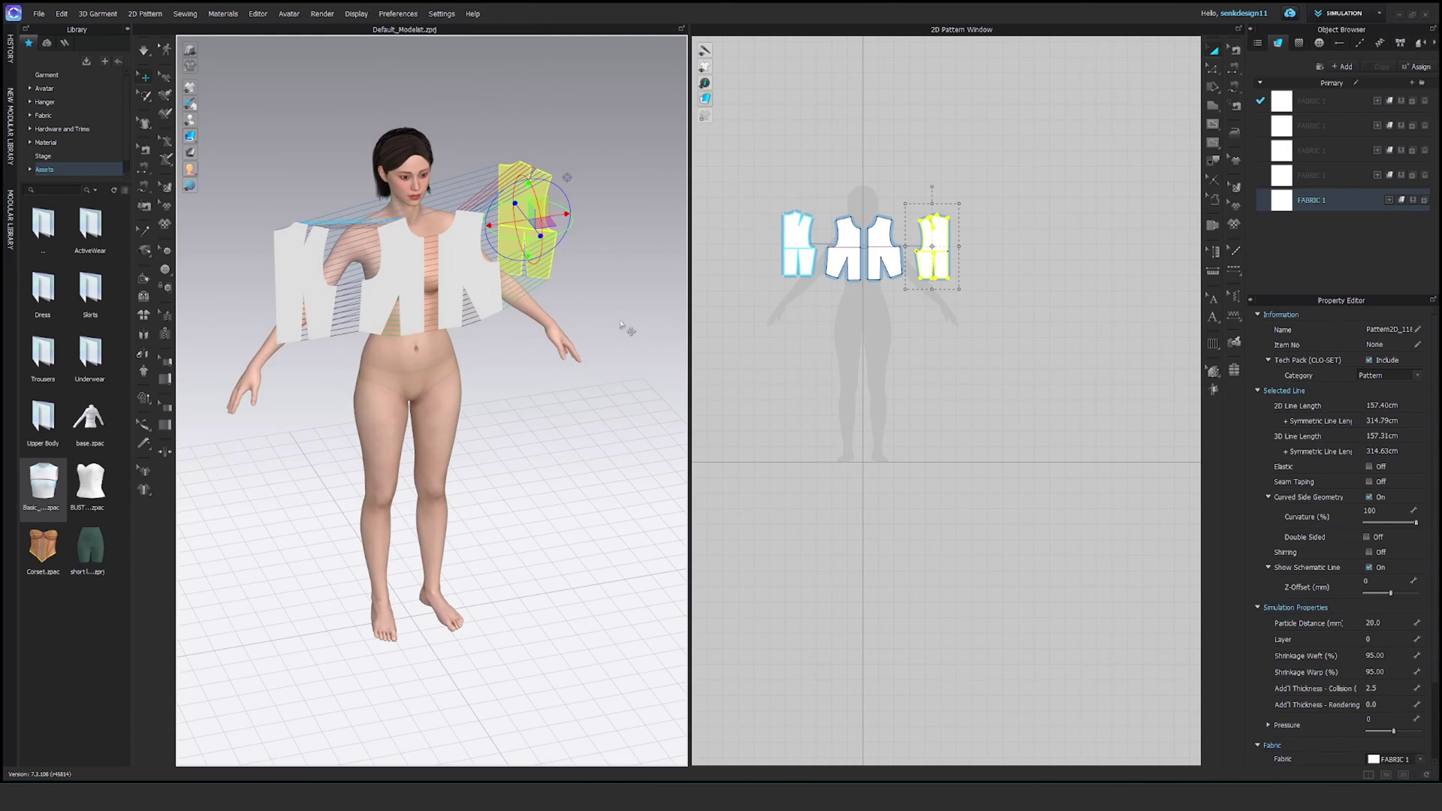
pyautogui.moveTo(562, 214); pyautogui.dragTo(533, 218)
pyautogui.moveTo(359, 301); pyautogui.dragTo(388, 344, button='middle')
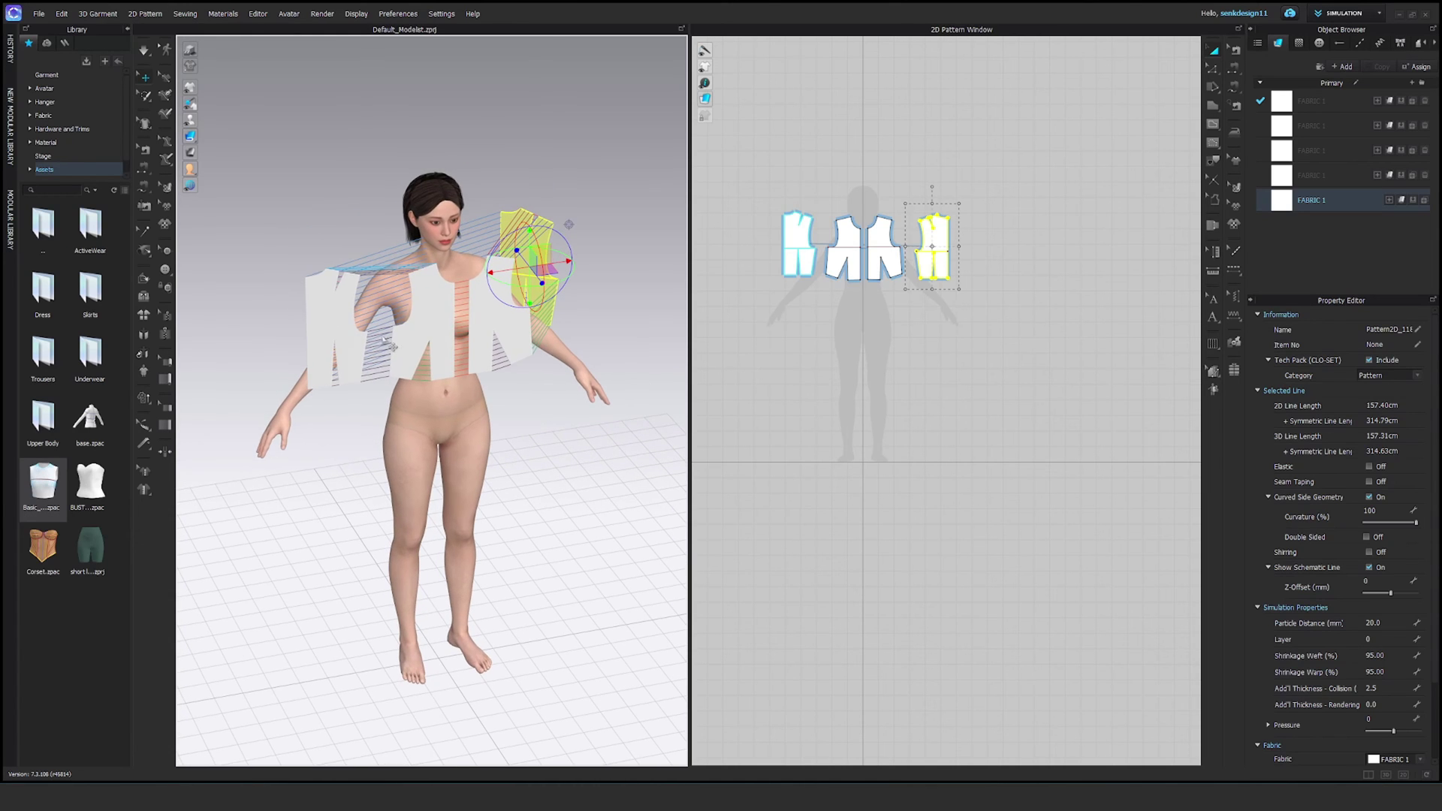
# - Turn the left front piece edge-on, move it beside the avatar and lower it
pyautogui.click(324, 308)
pyautogui.moveTo(324, 308); pyautogui.dragTo(330, 324, button='right')
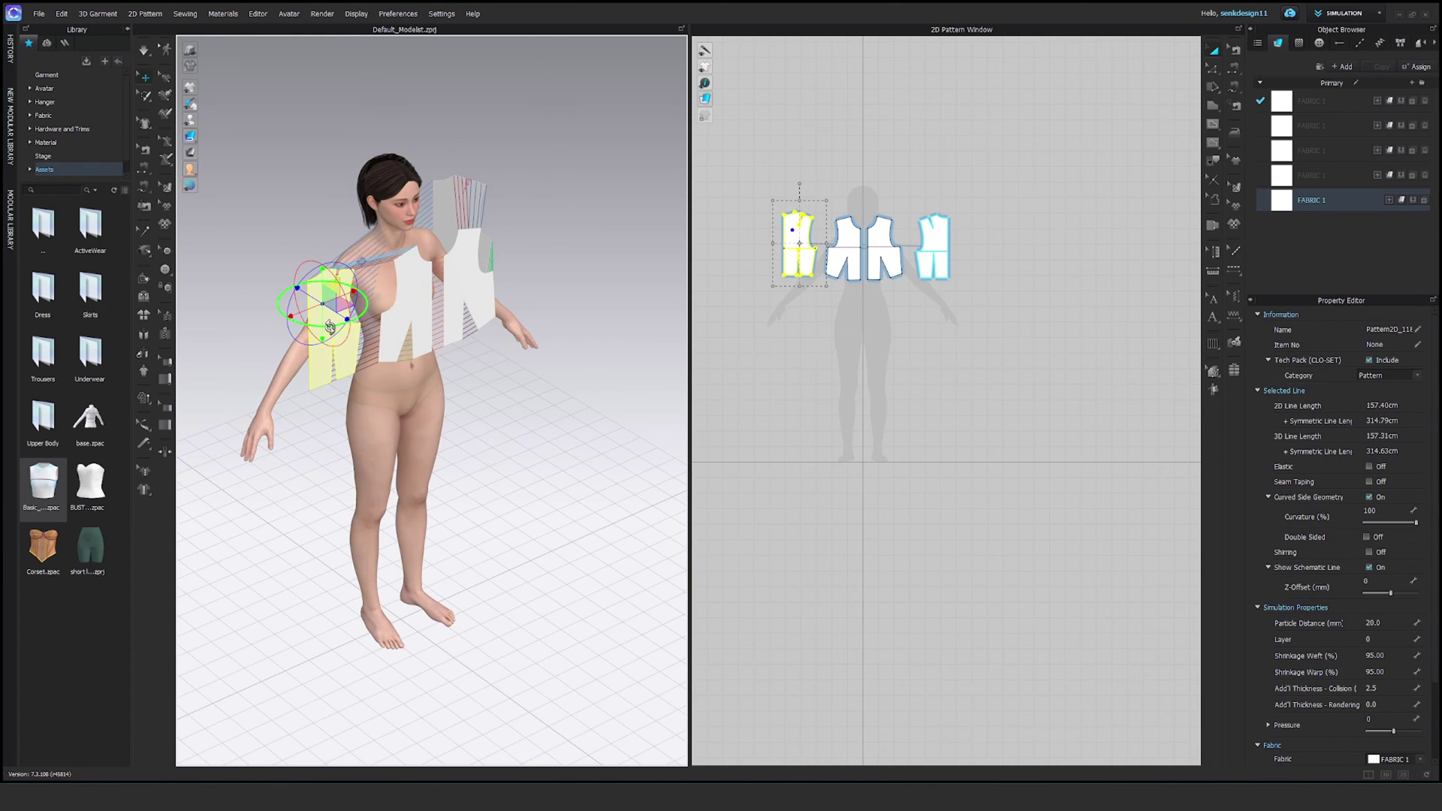
pyautogui.moveTo(330, 326); pyautogui.dragTo(225, 280)
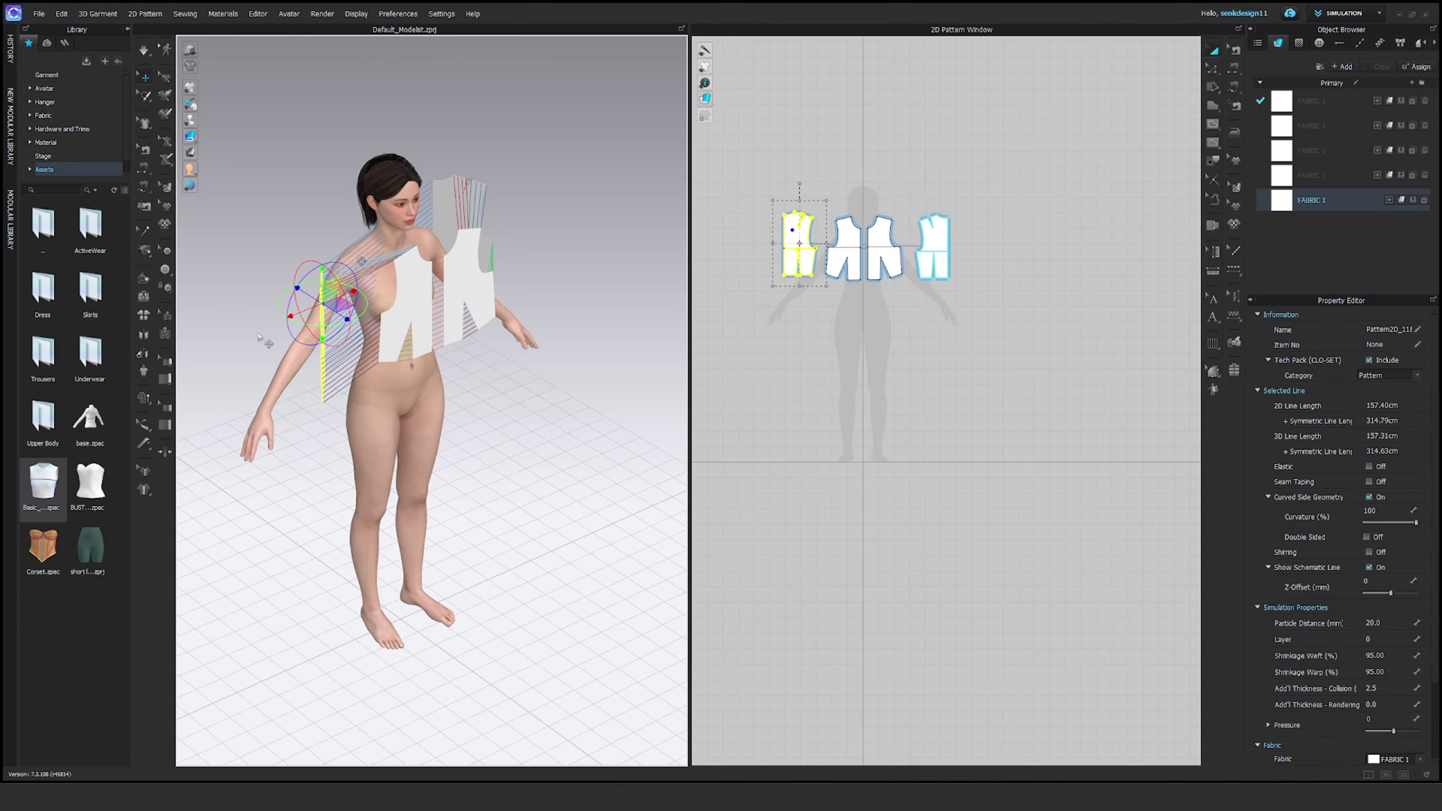
pyautogui.moveTo(263, 341); pyautogui.dragTo(425, 380, button='right')
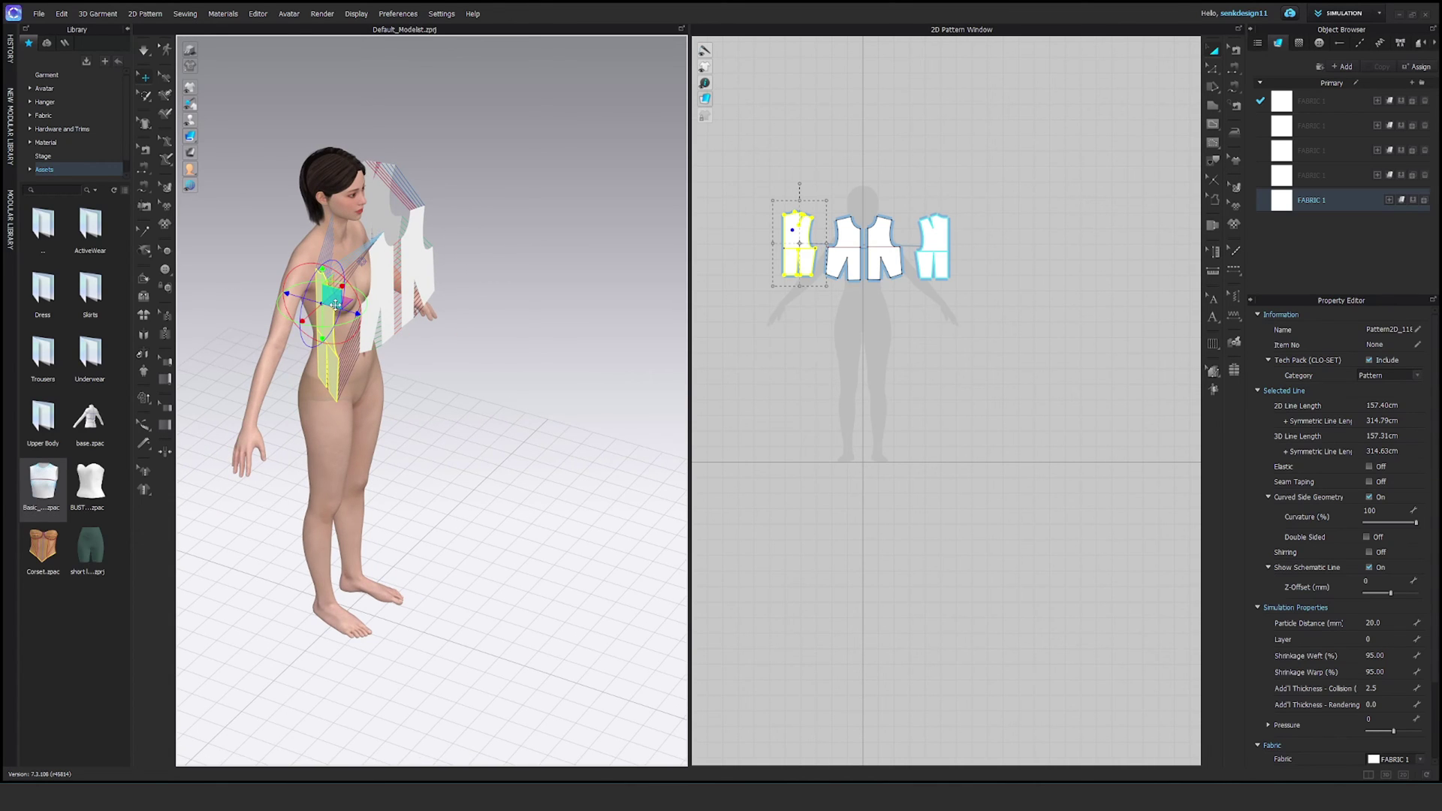
pyautogui.moveTo(321, 298); pyautogui.dragTo(227, 277)
pyautogui.moveTo(488, 430); pyautogui.dragTo(399, 408, button='right')
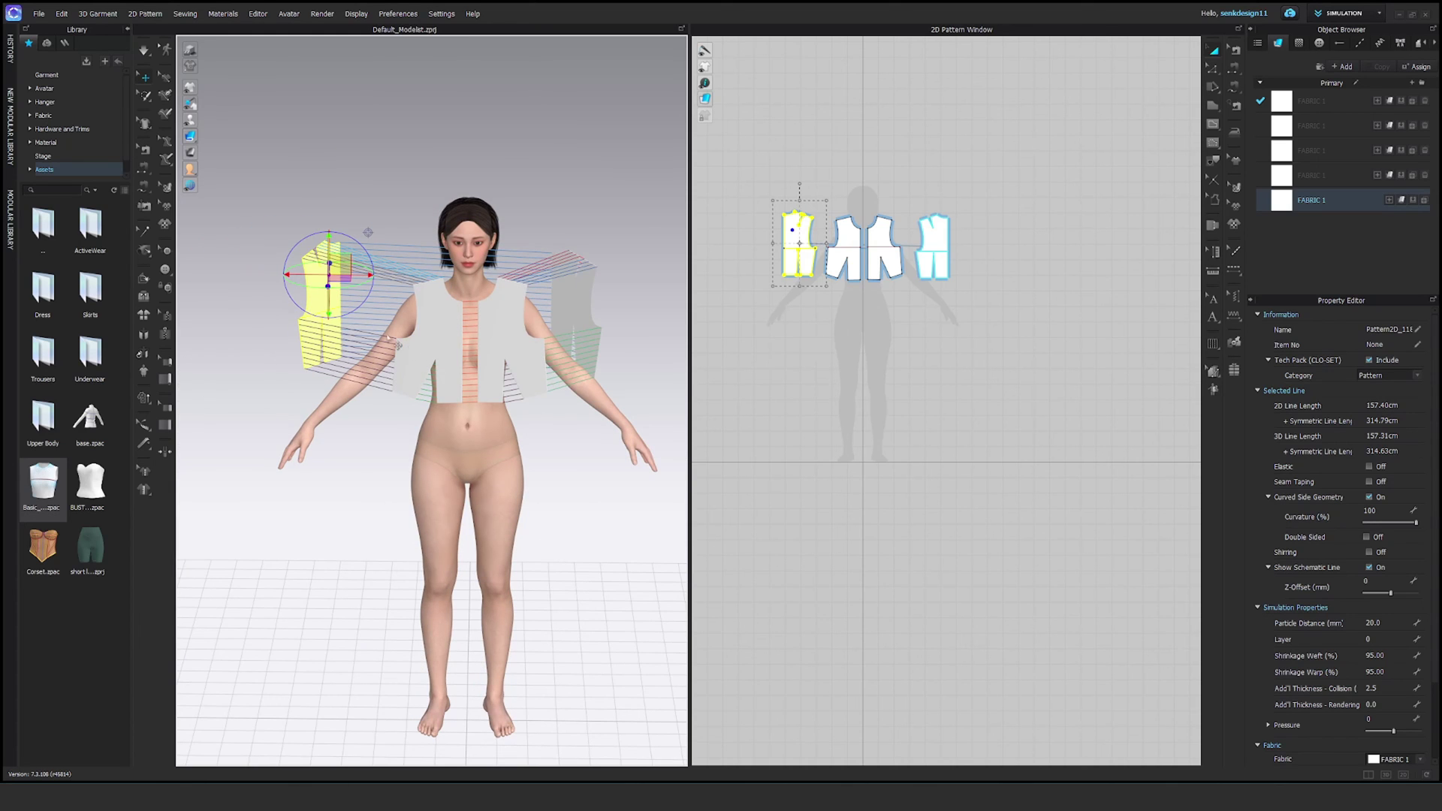
pyautogui.moveTo(361, 304)
pyautogui.mouseDown(button='right')
pyautogui.moveTo(383, 308)
pyautogui.moveTo(353, 309)
pyautogui.mouseUp(button='right')
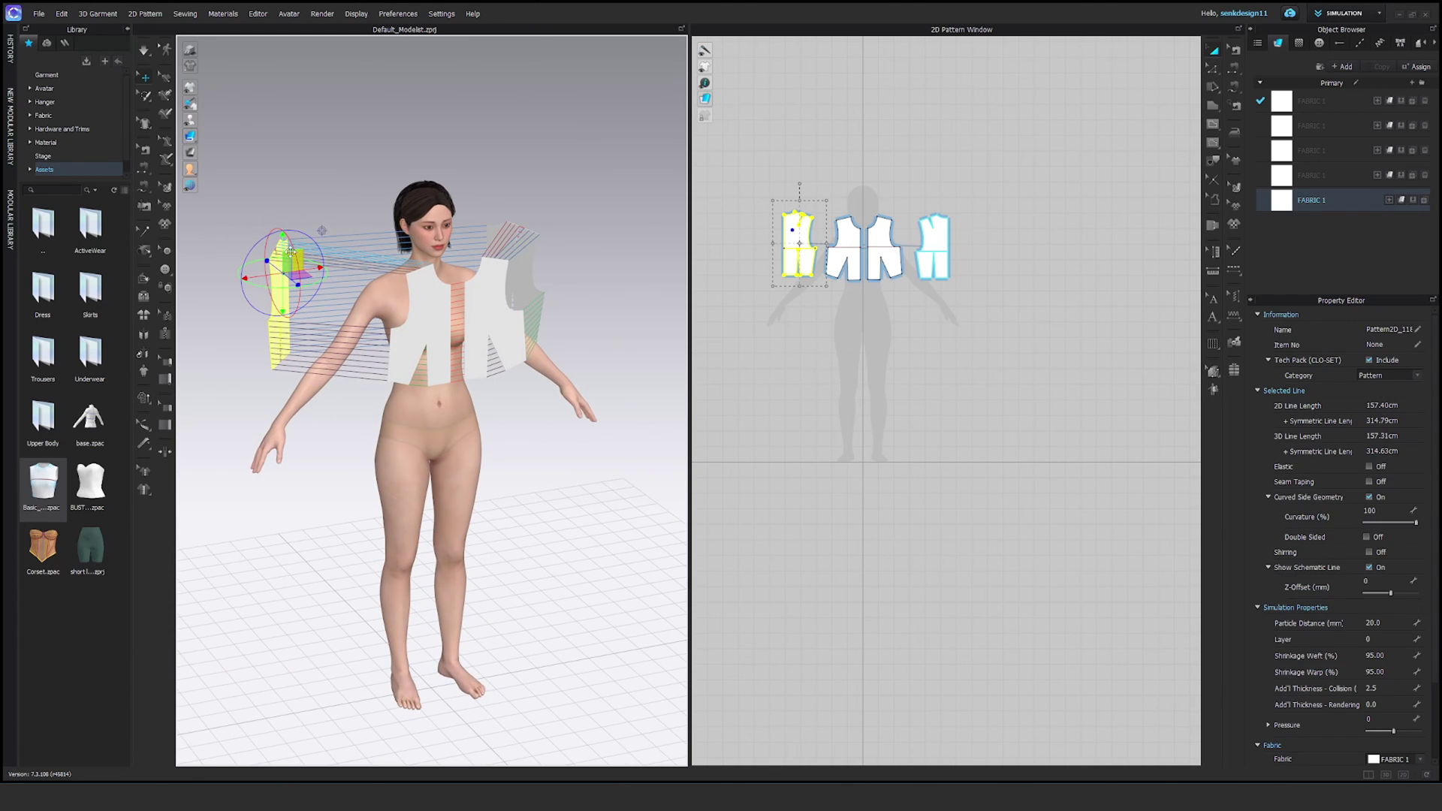
pyautogui.moveTo(281, 240); pyautogui.dragTo(282, 278)
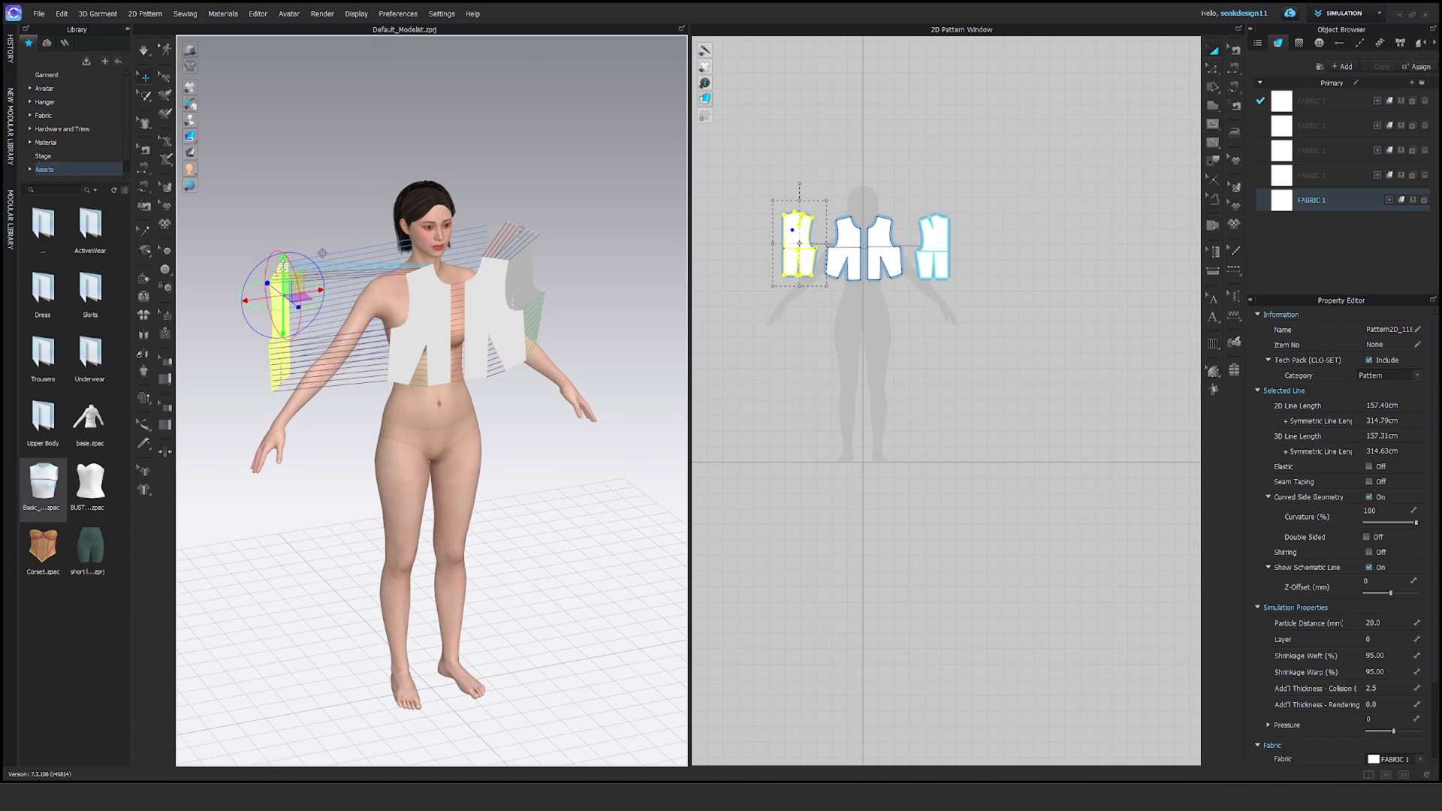
pyautogui.moveTo(363, 350); pyautogui.dragTo(327, 346, button='right')
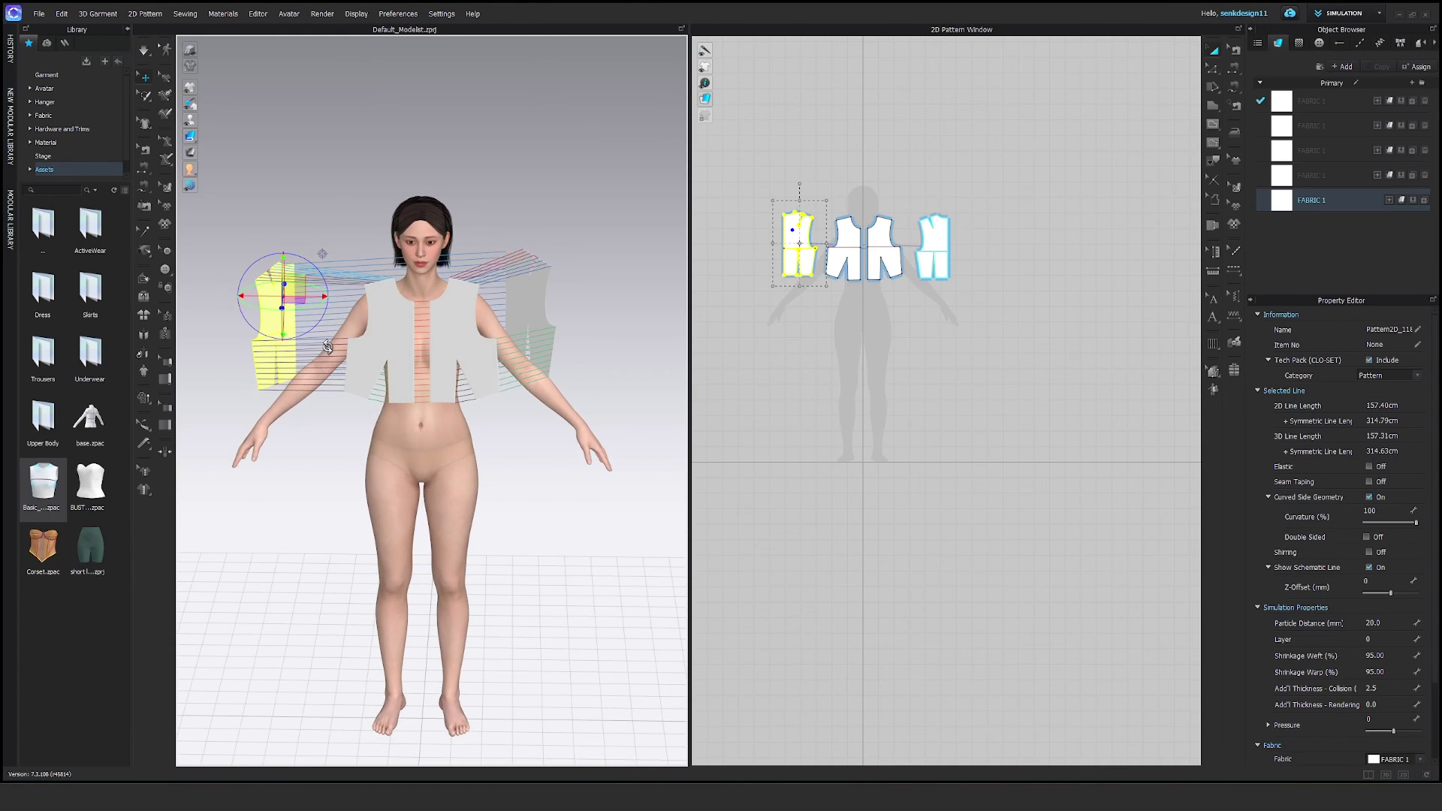
pyautogui.moveTo(385, 397); pyautogui.dragTo(425, 373, button='middle')
# - Export the scene as an OBJ named 'patterns' into new test and accept the export settings
pyautogui.press('Escape')
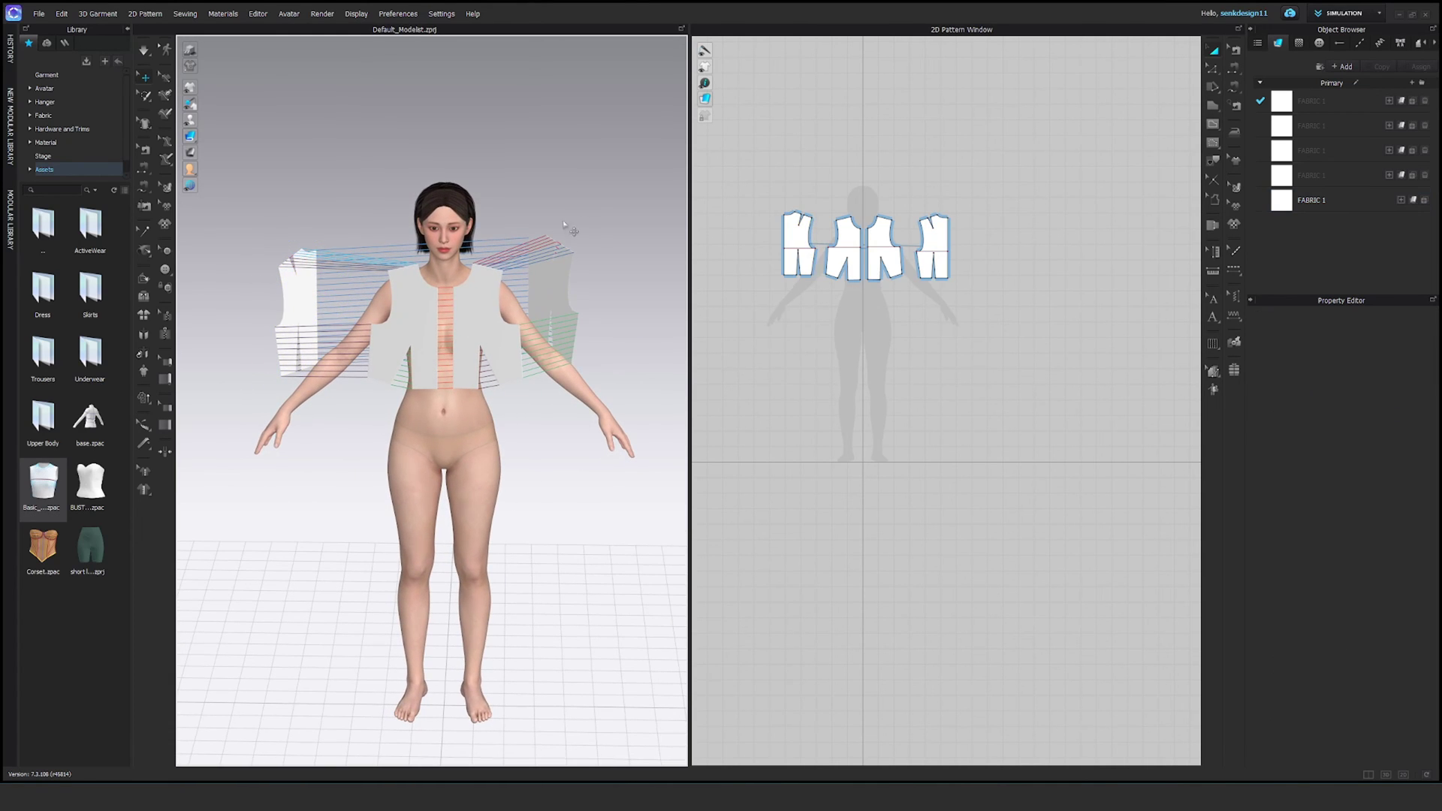
pyautogui.scroll(5, 869, 492)
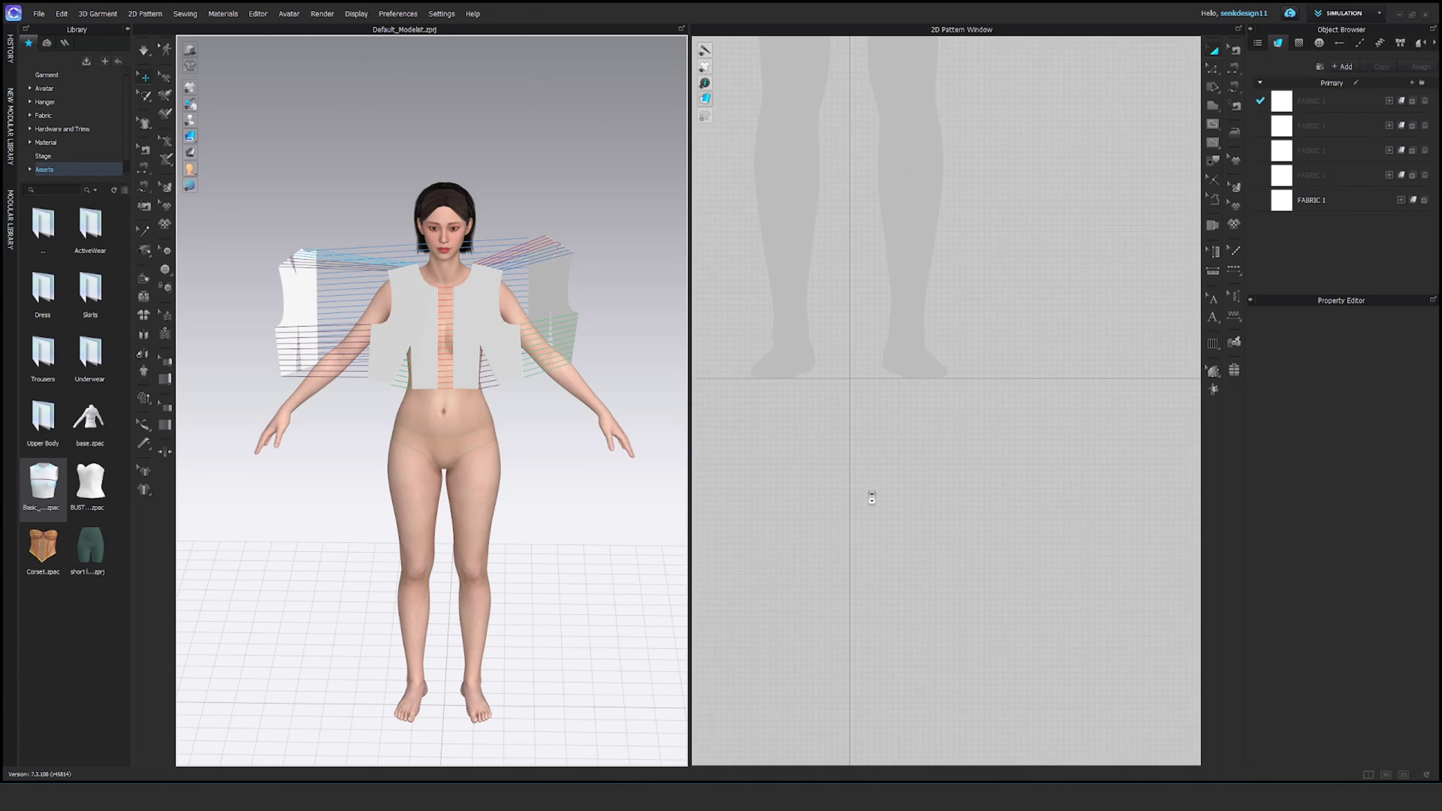
pyautogui.moveTo(814, 373); pyautogui.dragTo(856, 449, button='middle')
pyautogui.scroll(2, 857, 449)
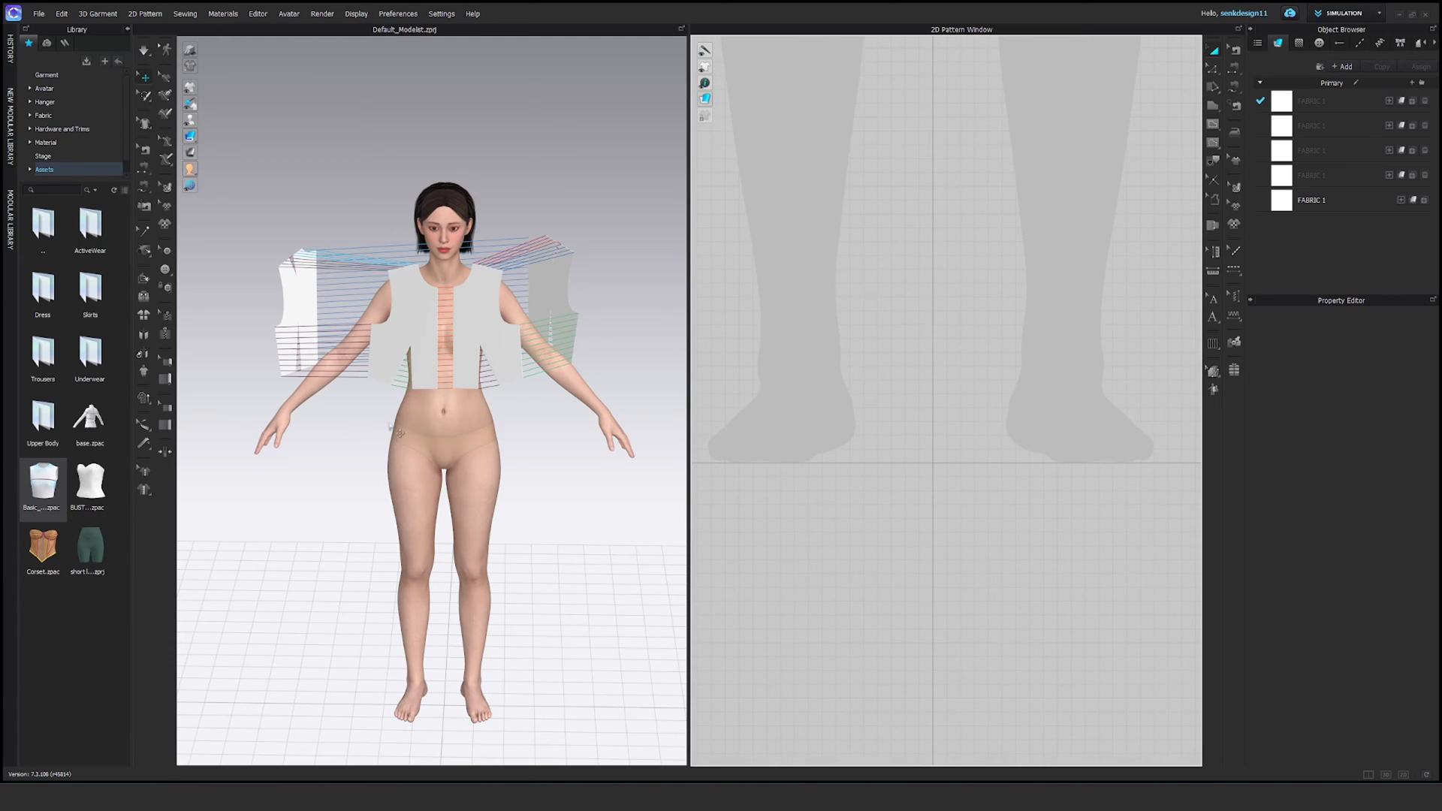
pyautogui.moveTo(389, 426); pyautogui.dragTo(360, 377, button='middle')
pyautogui.click(39, 13)
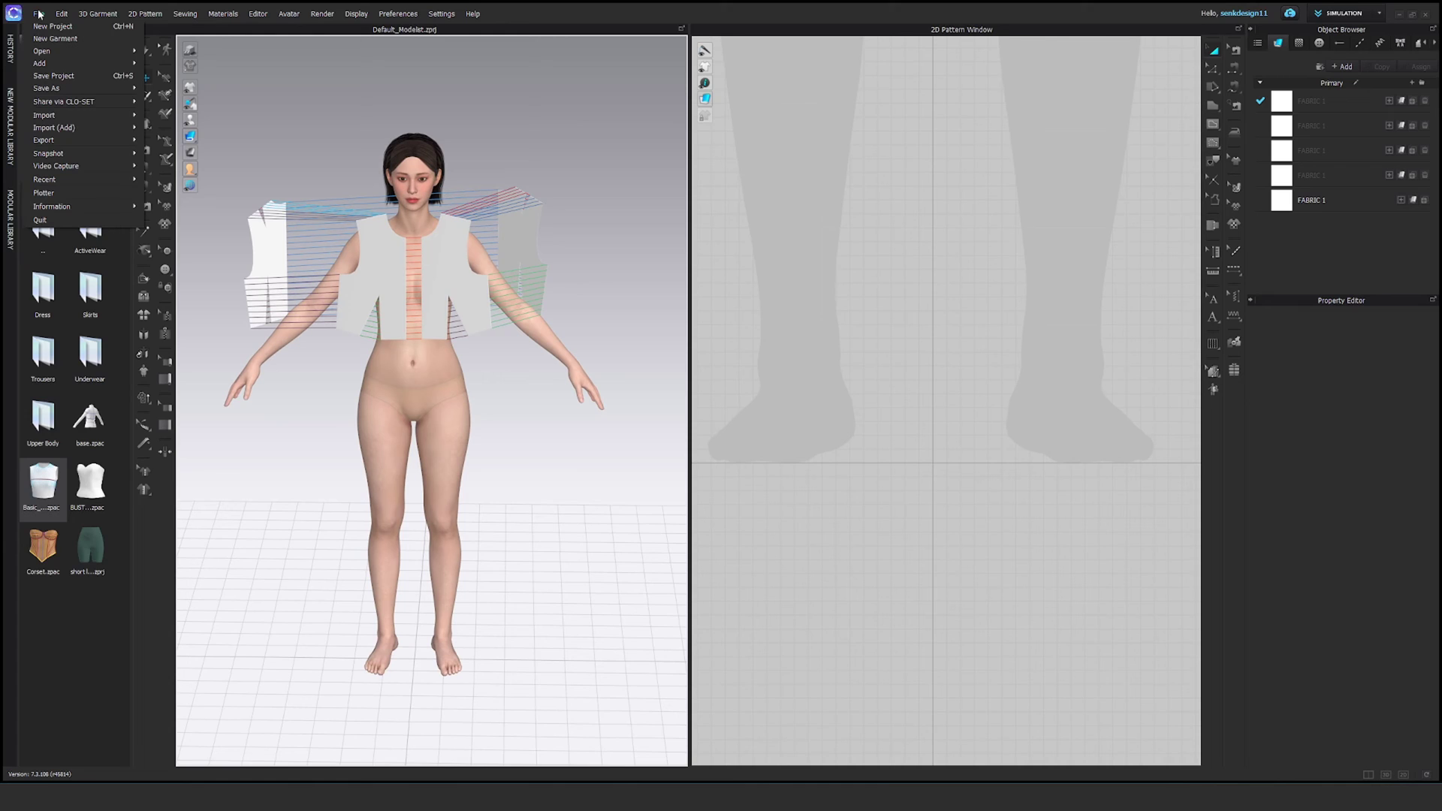
pyautogui.moveTo(61, 143)
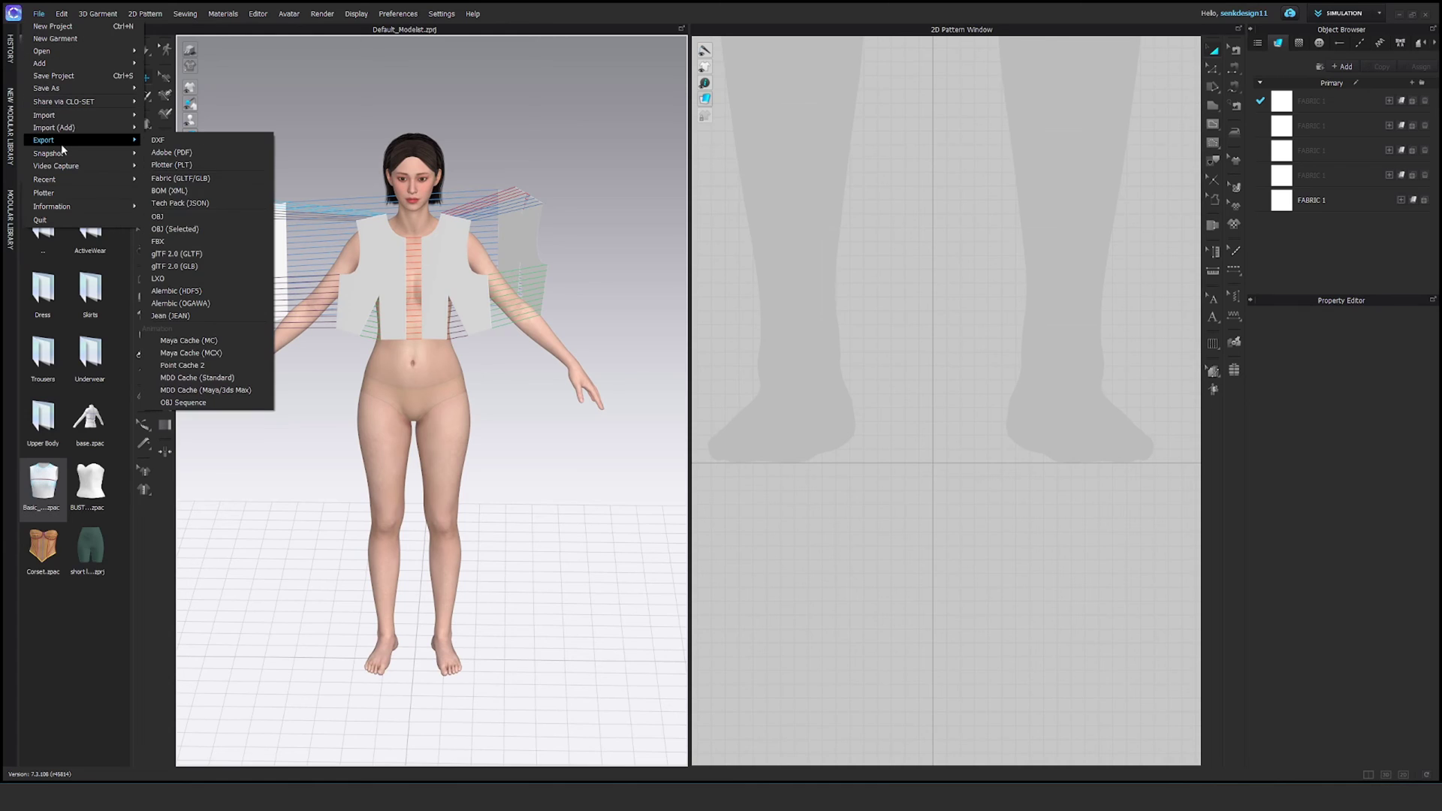
pyautogui.click(195, 218)
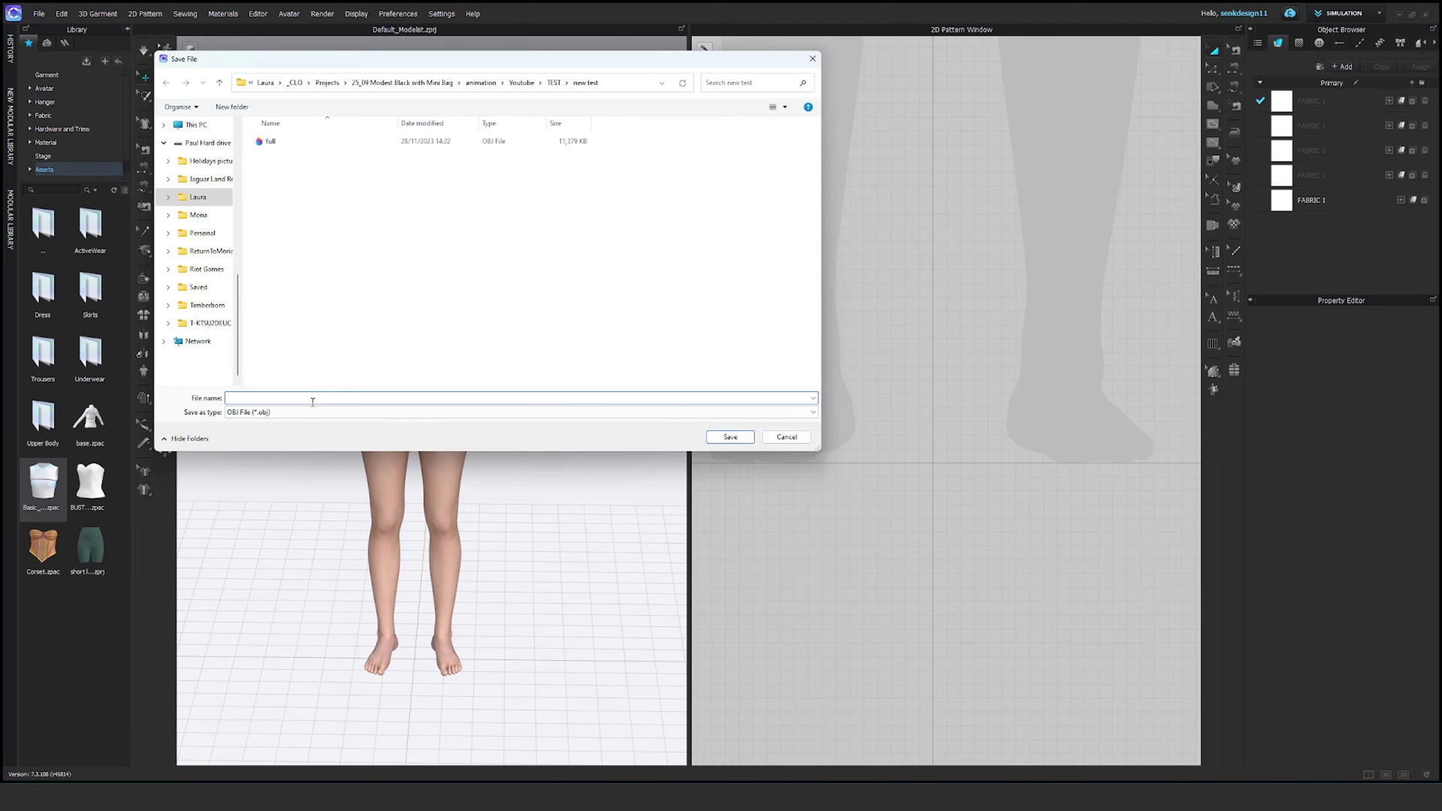
pyautogui.write('patterns')
pyautogui.click(722, 437)
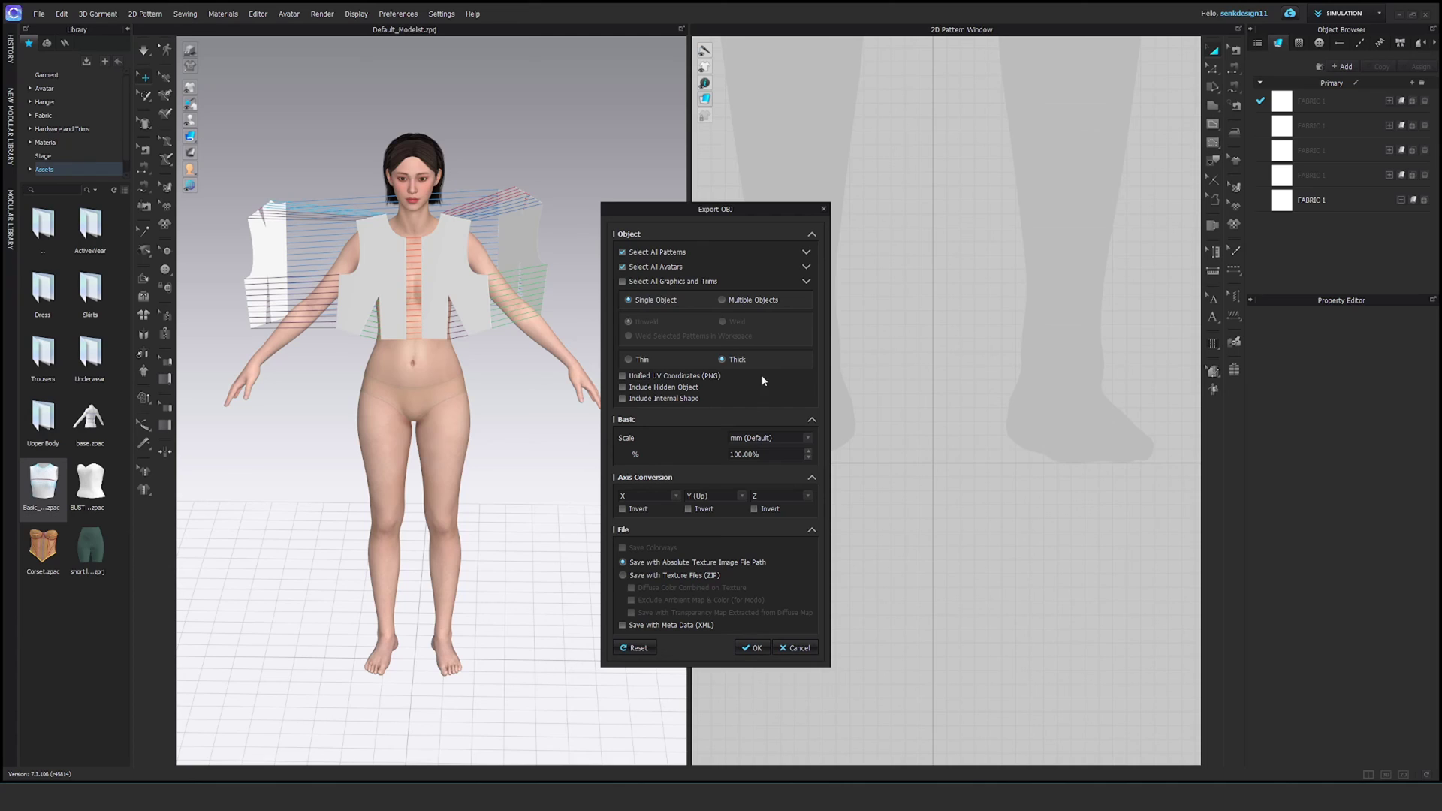
pyautogui.click(755, 647)
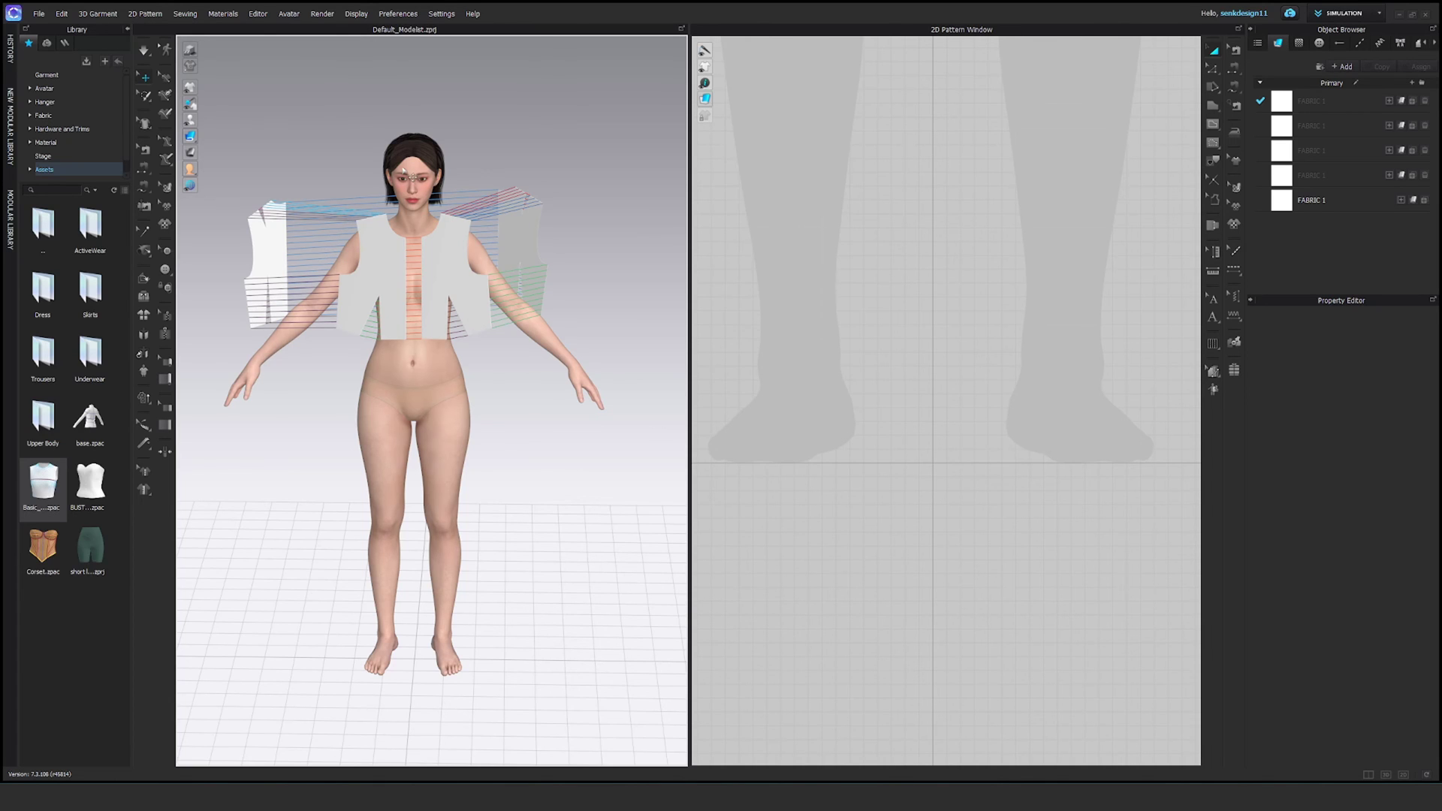
# - Delete the avatar and all the pattern pieces from the scene
pyautogui.click(409, 166)
pyautogui.press('Delete')
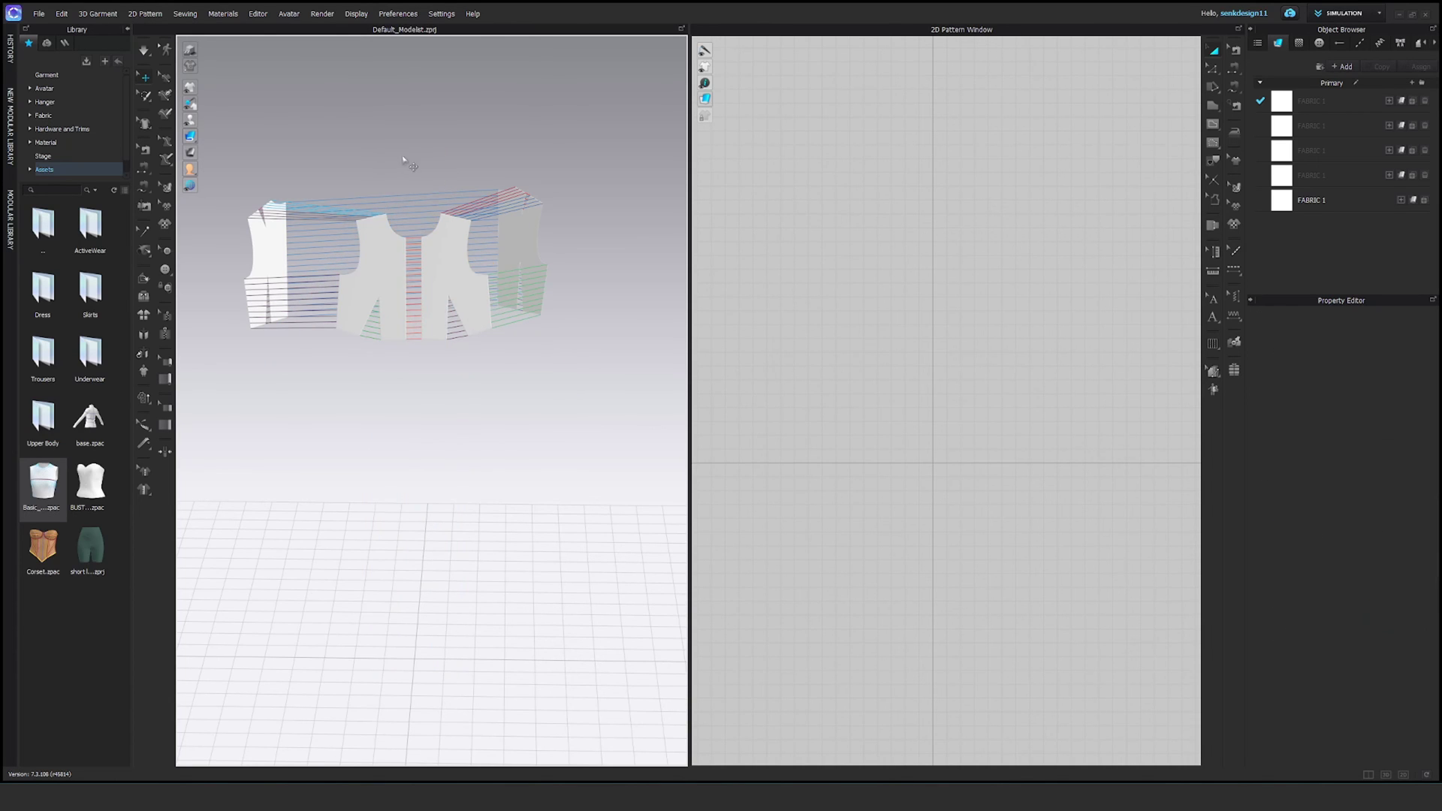
pyautogui.scroll(-3, 962, 432)
pyautogui.moveTo(1102, 208); pyautogui.dragTo(805, 410)
pyautogui.press('Delete')
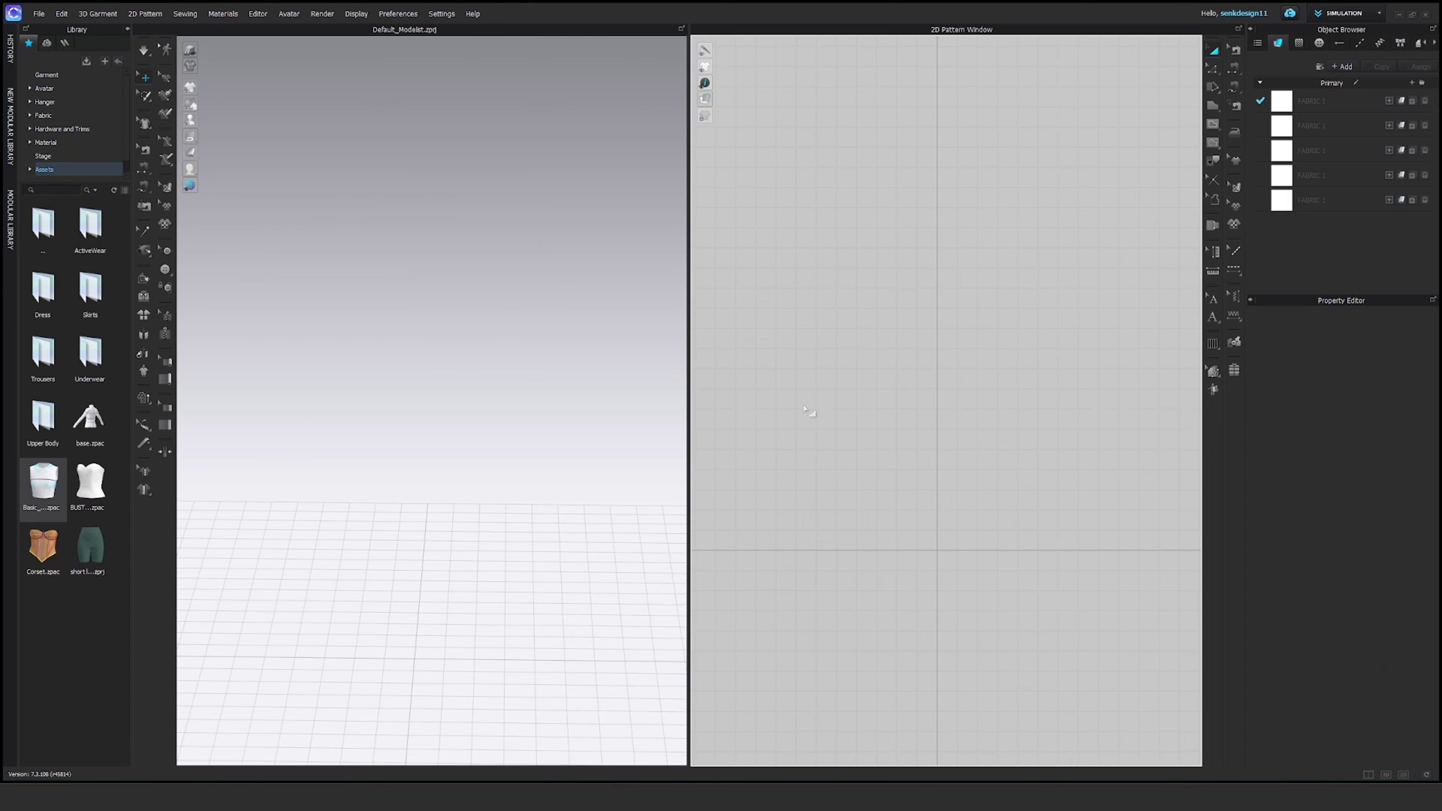
# - Choose the 'full' OBJ file for import through File > Import > OBJ
pyautogui.click(39, 14)
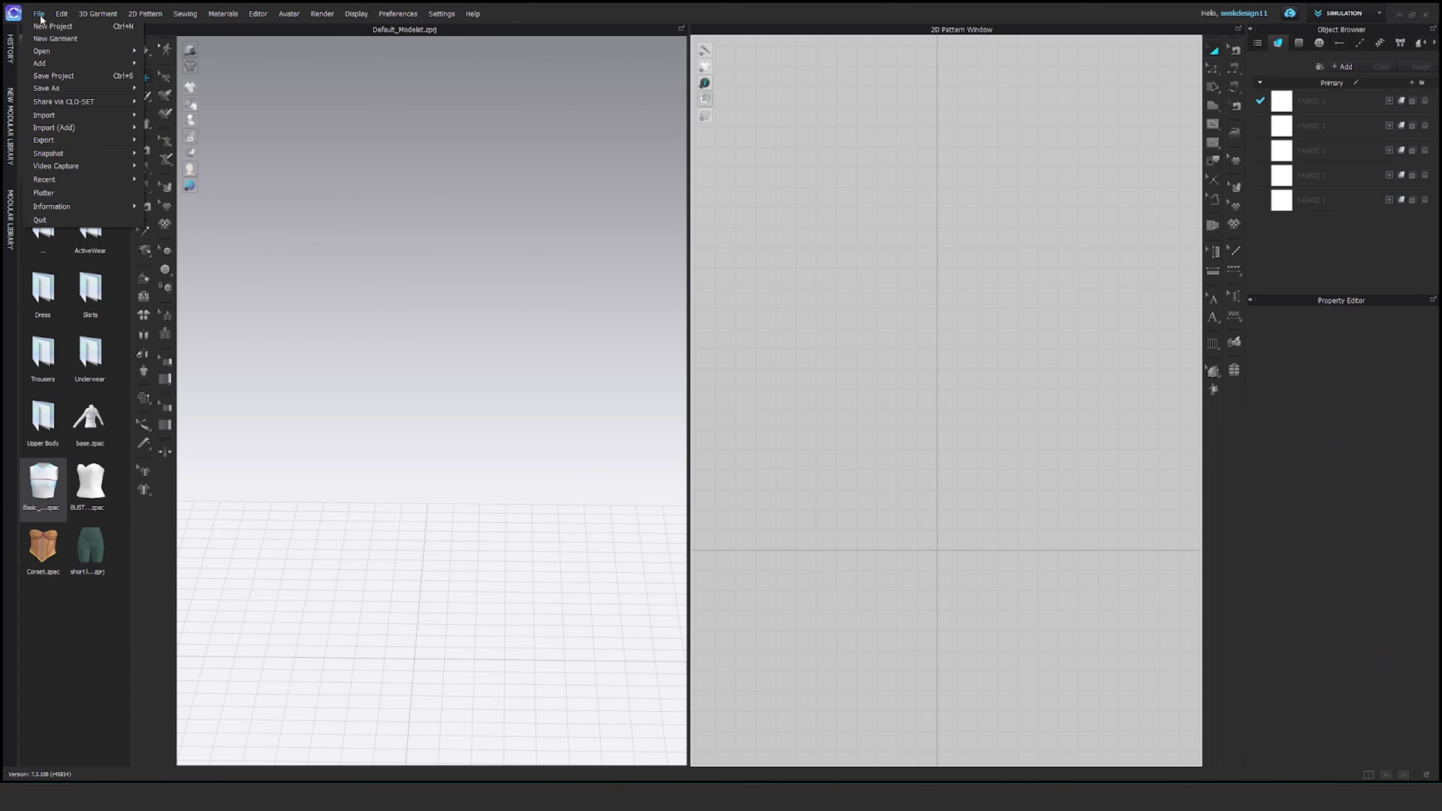
pyautogui.moveTo(50, 119)
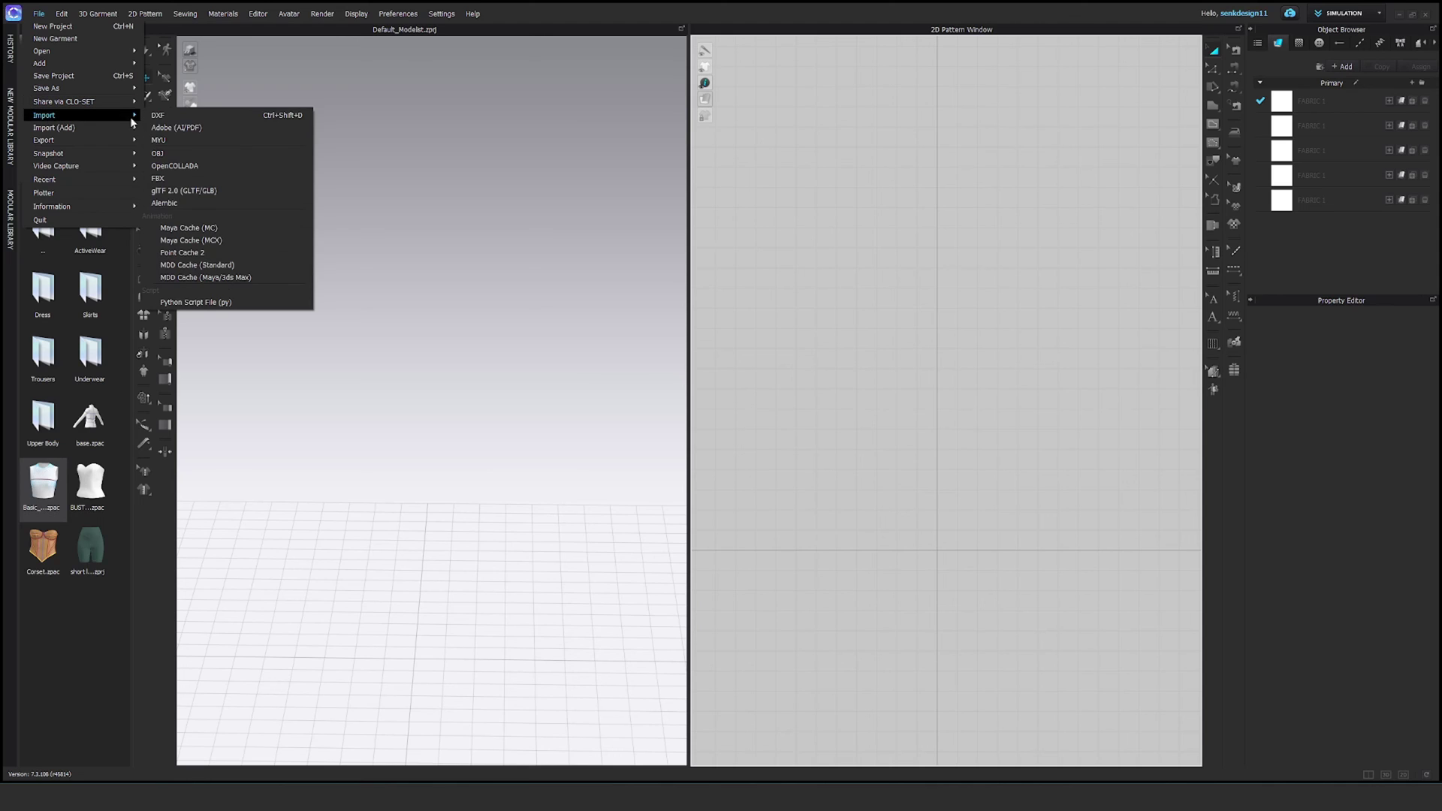
pyautogui.click(169, 153)
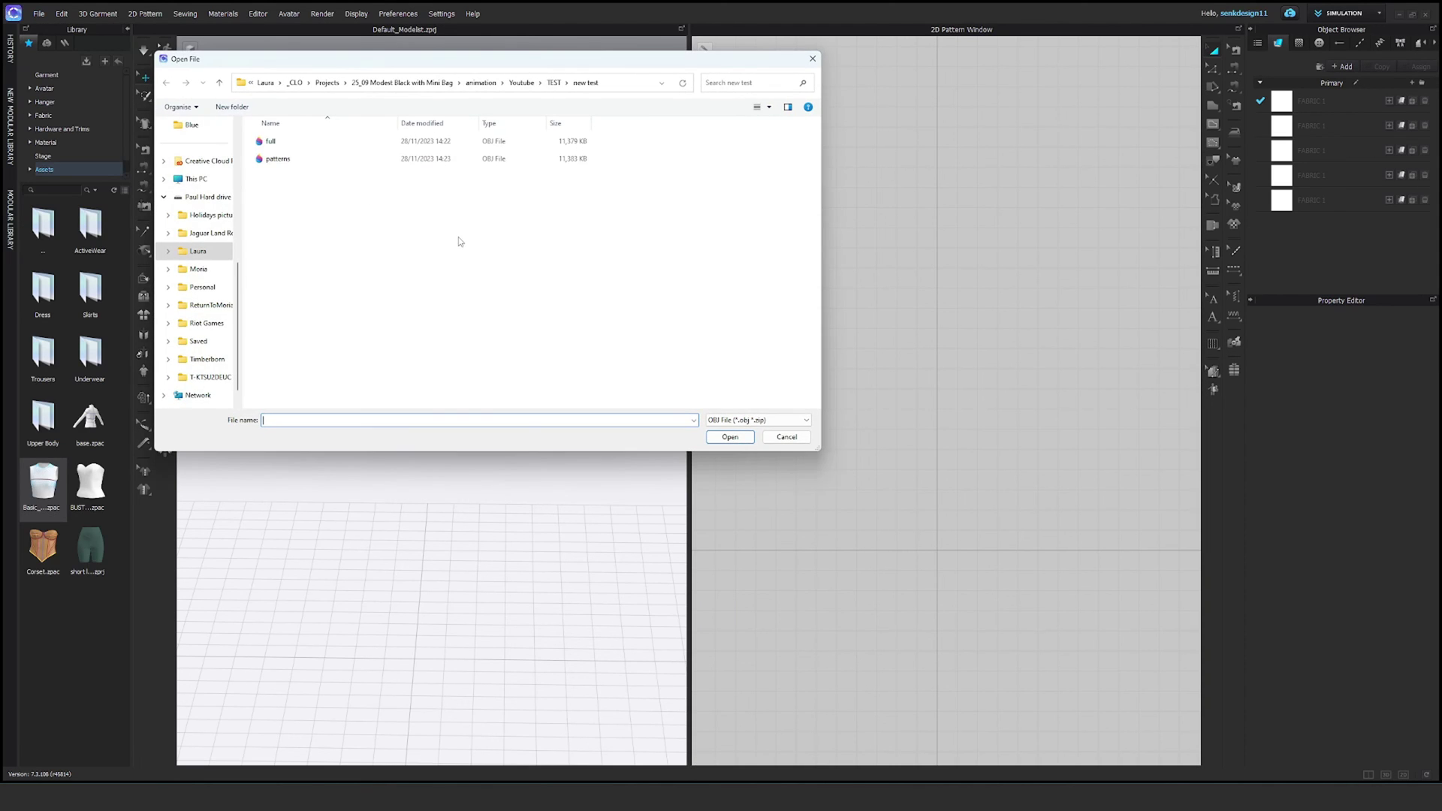
pyautogui.click(349, 143)
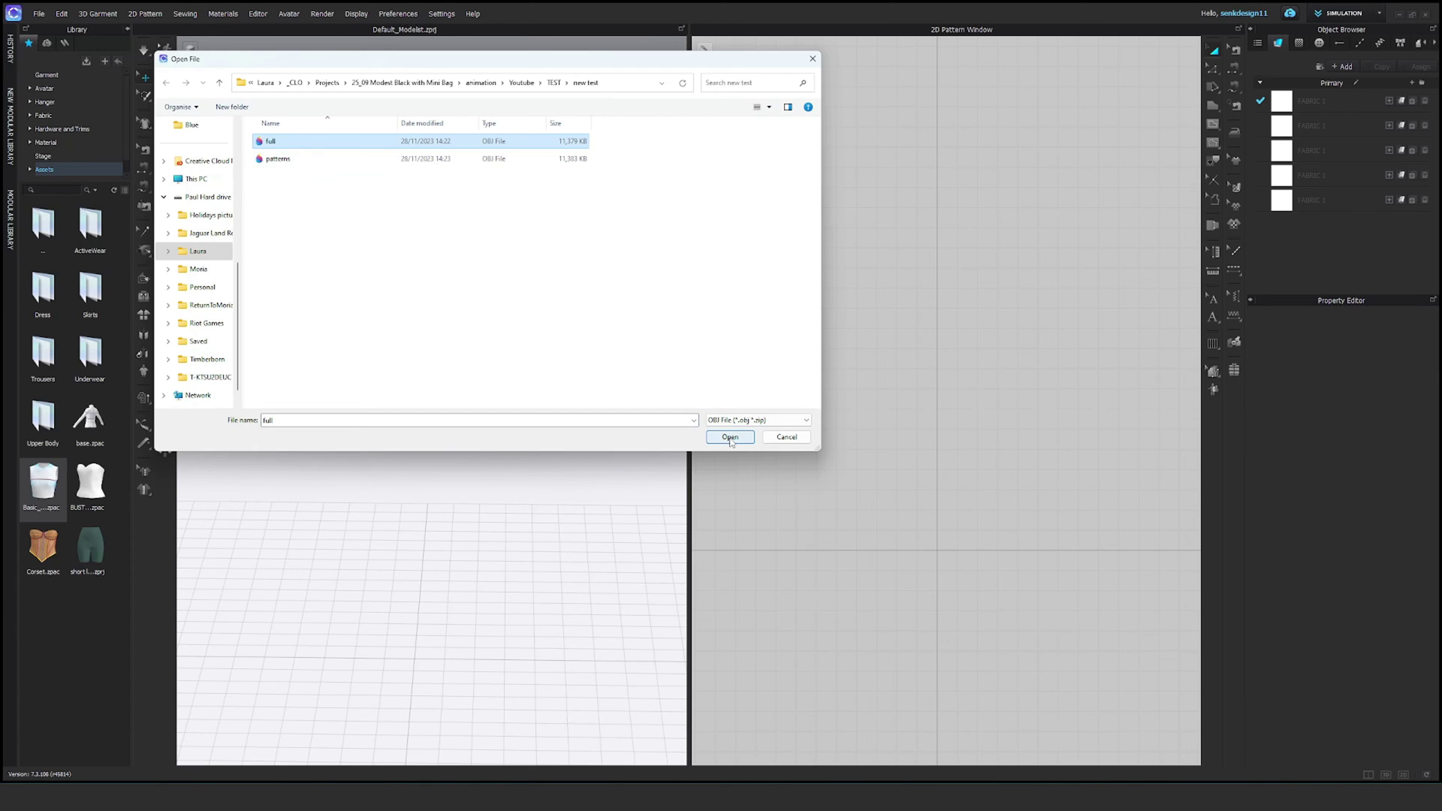
pyautogui.click(730, 438)
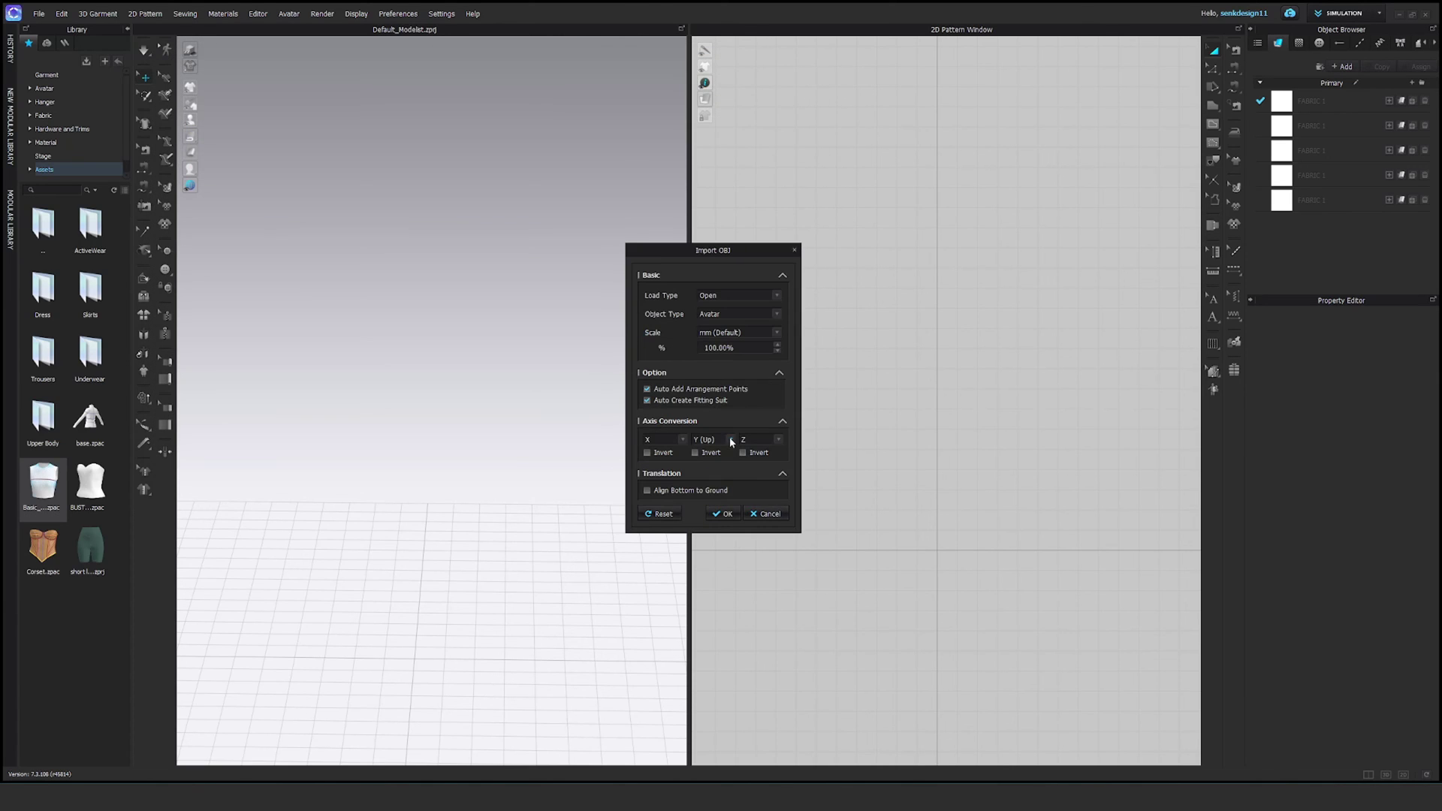
# - Accept the Import OBJ settings to bring back the barefoot avatar in the white crop top
pyautogui.click(727, 513)
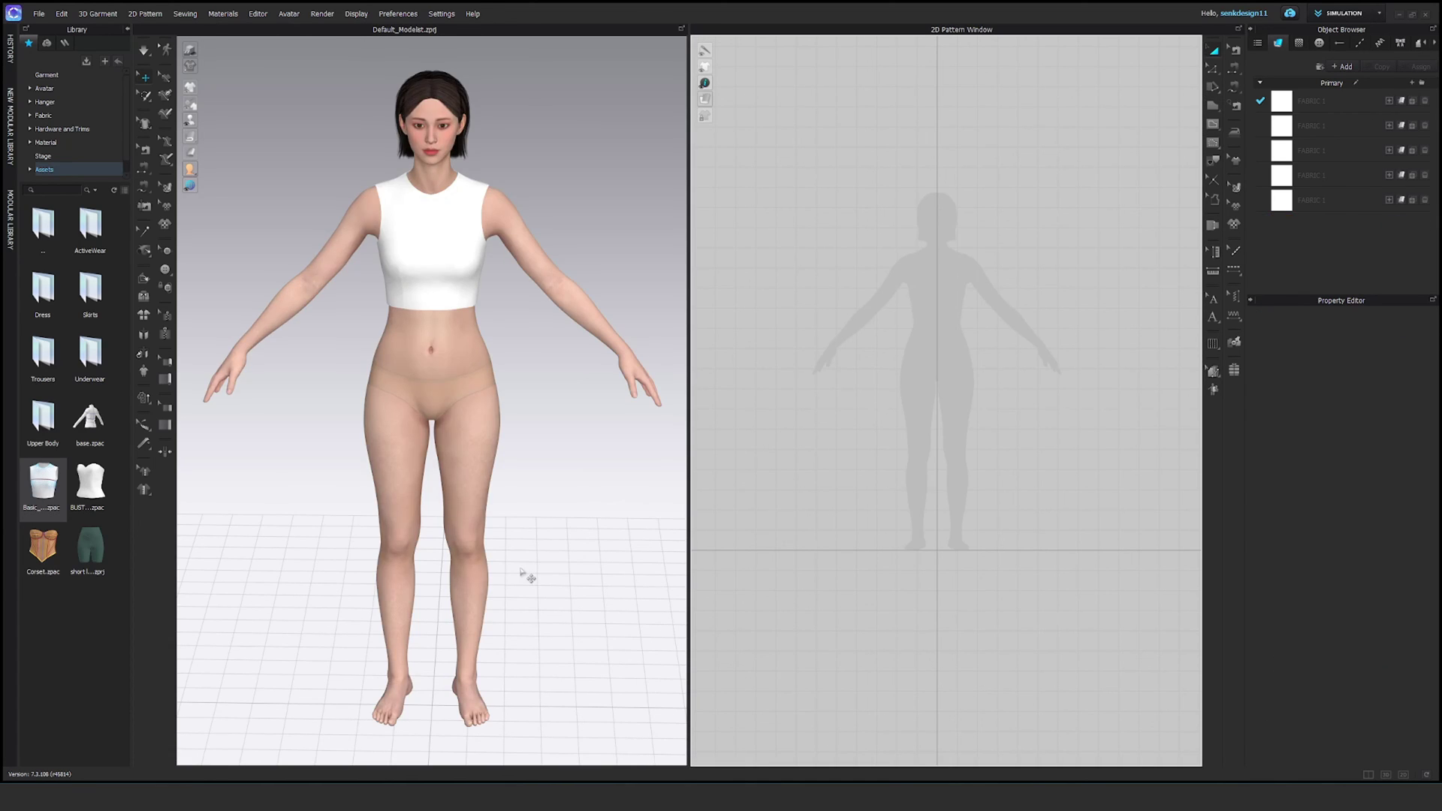
pyautogui.scroll(5, 946, 538)
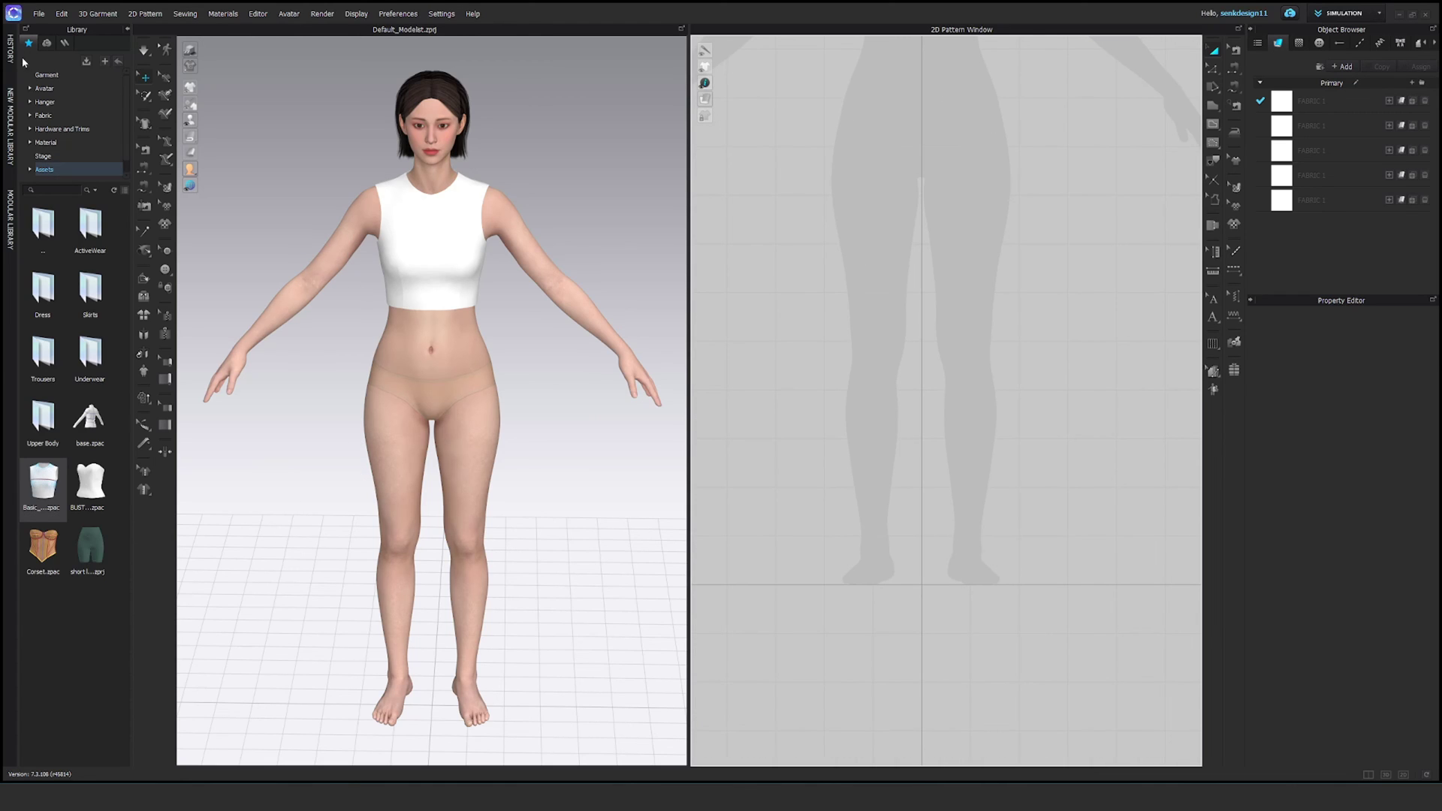
# - Add the patterns OBJ to the avatar scene as a Morph Target with 90 morphing frames
pyautogui.click(39, 13)
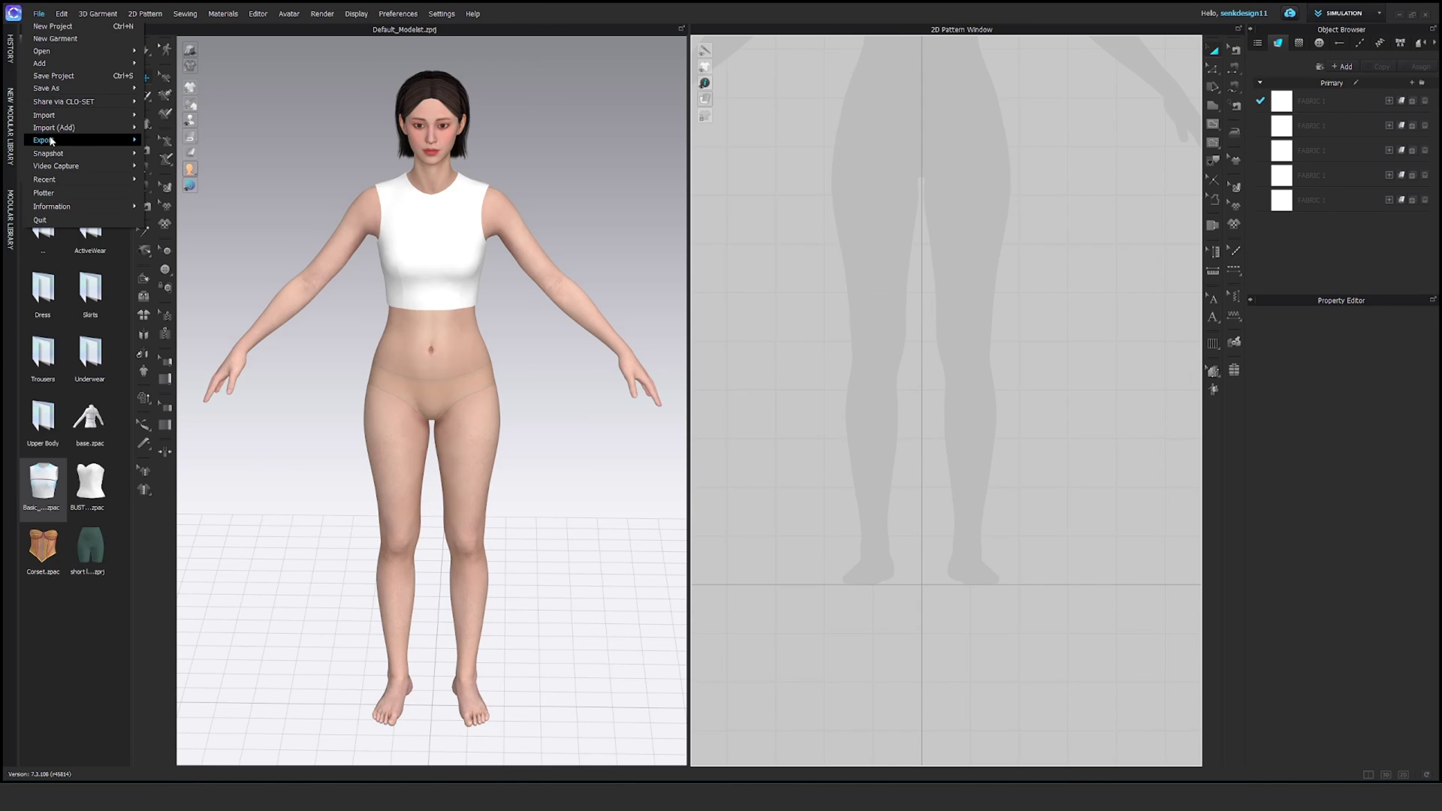
pyautogui.moveTo(51, 142)
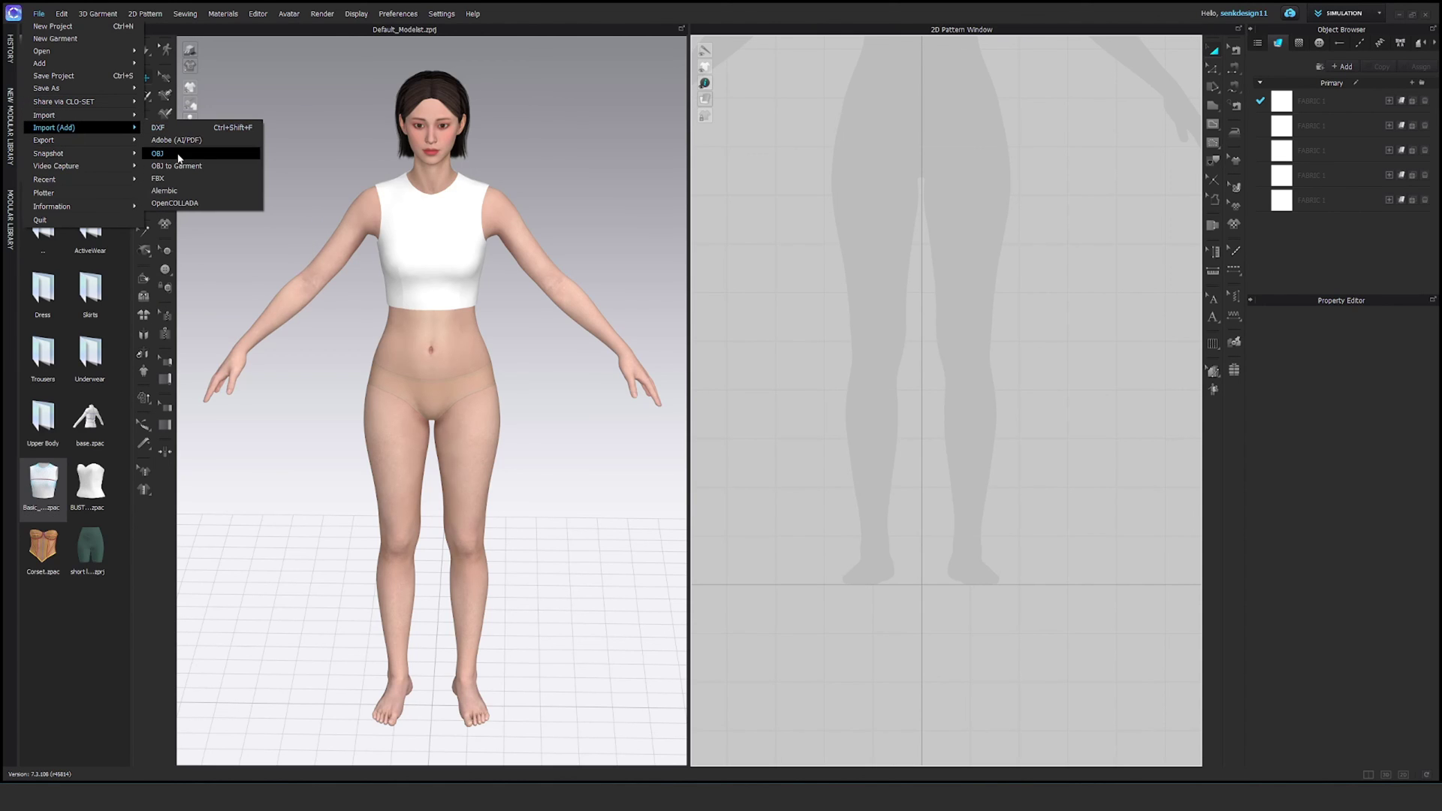
pyautogui.click(159, 153)
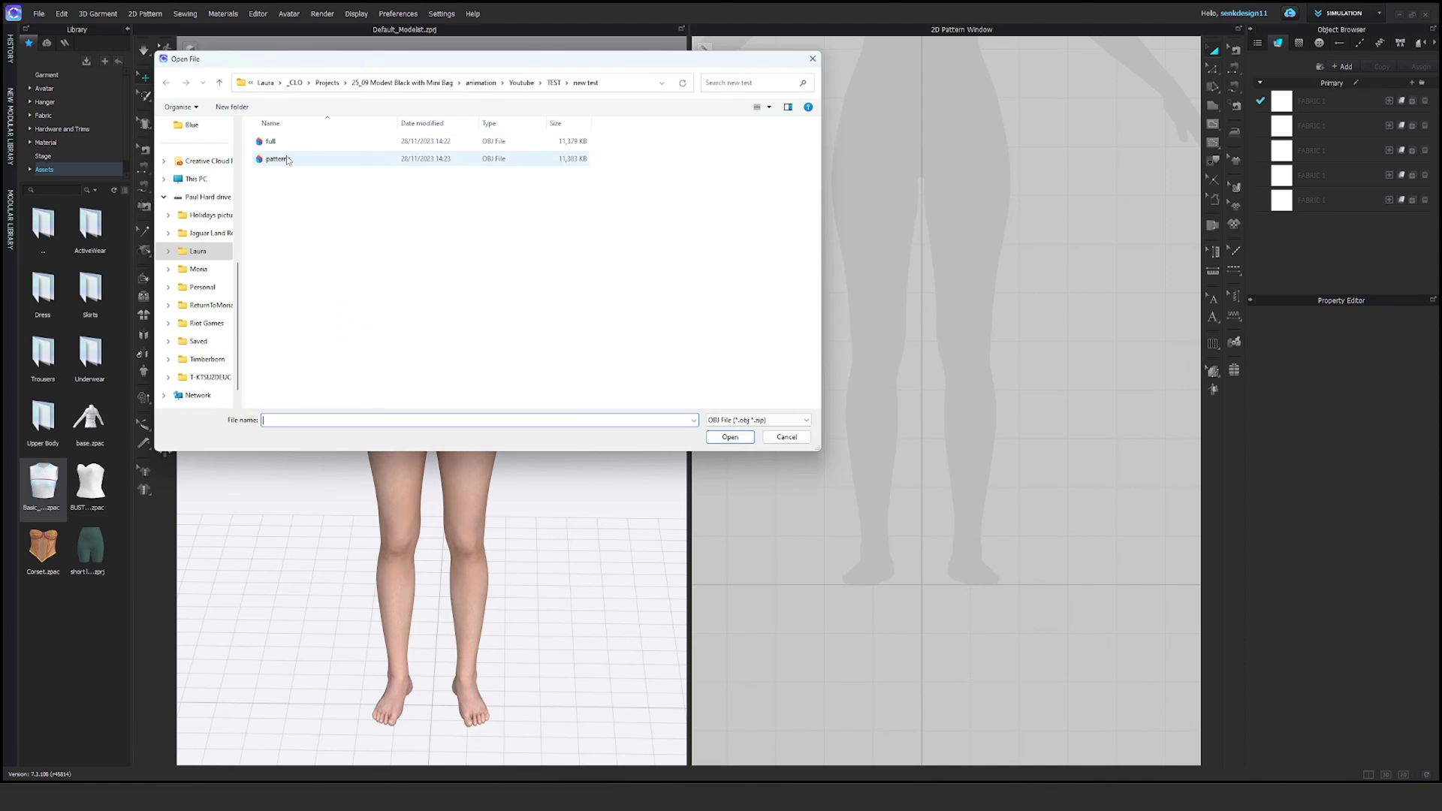
pyautogui.click(288, 159)
pyautogui.click(732, 437)
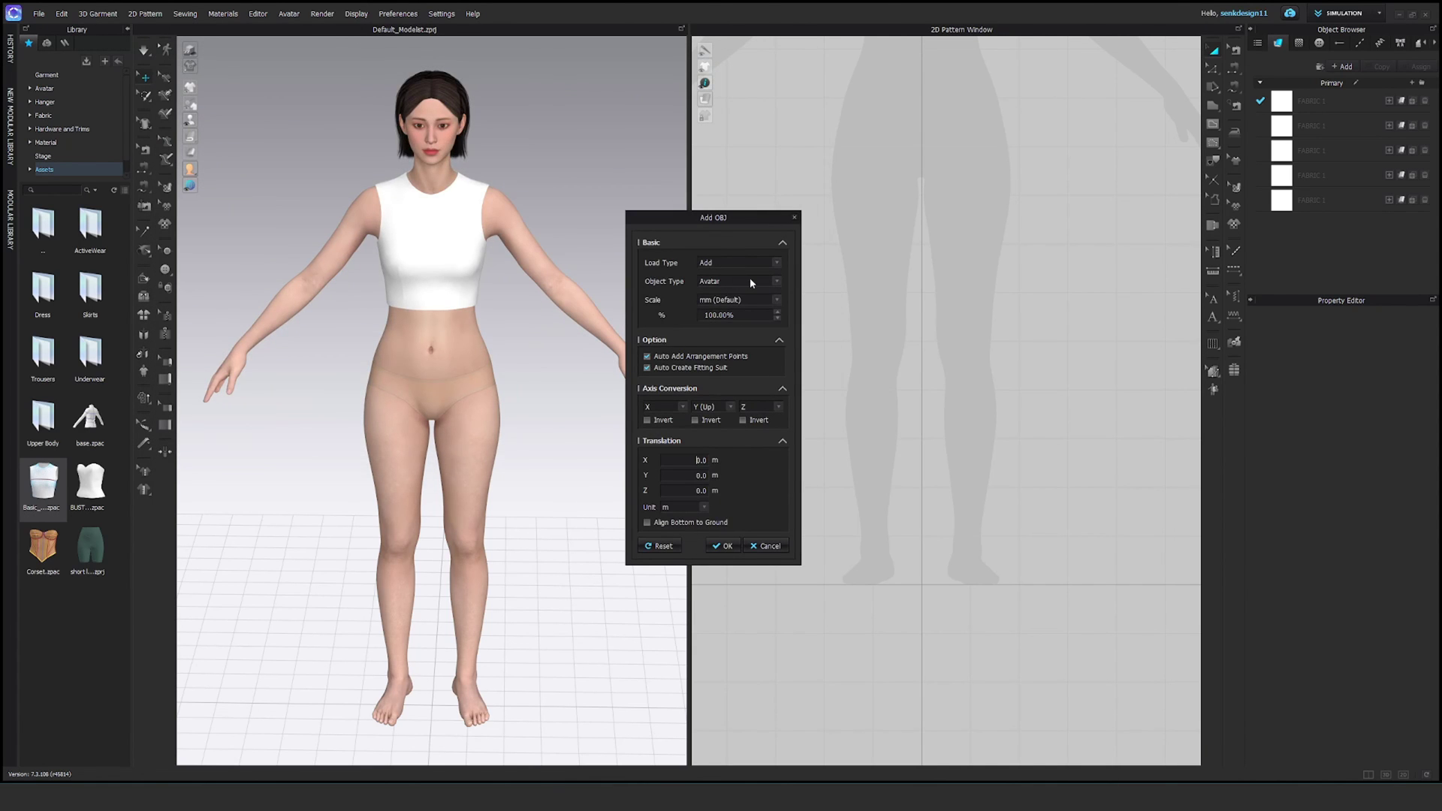
pyautogui.click(776, 282)
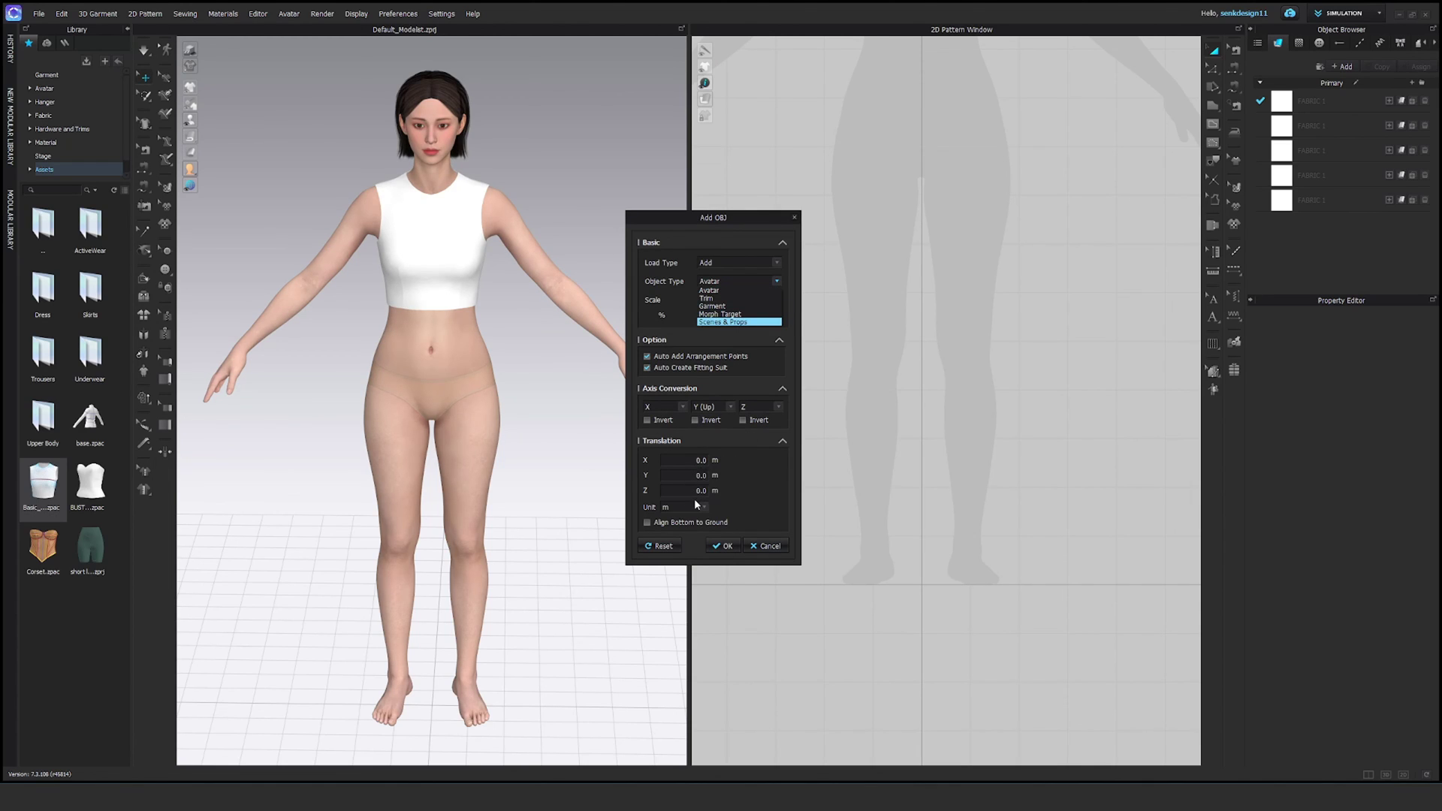
pyautogui.click(715, 315)
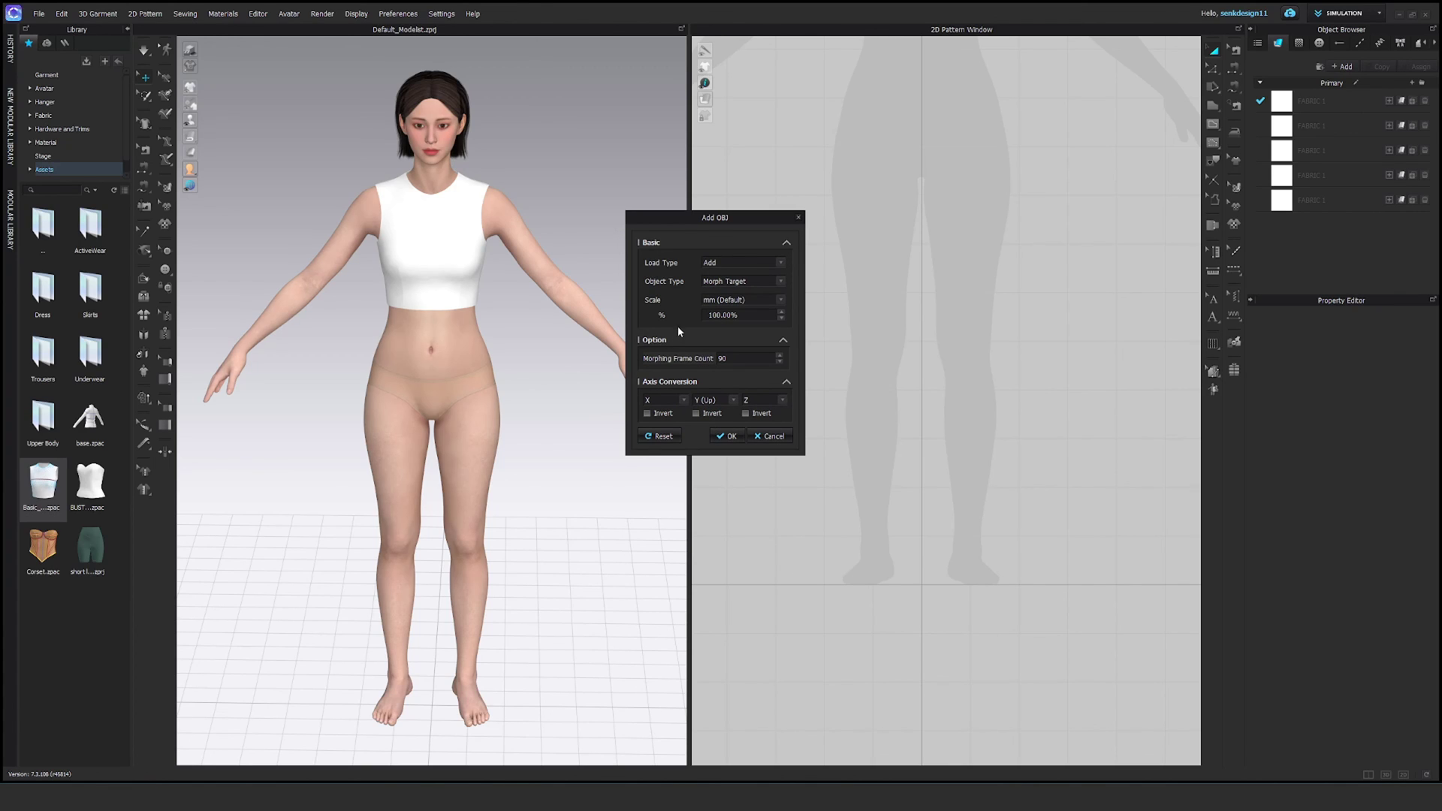
pyautogui.click(729, 436)
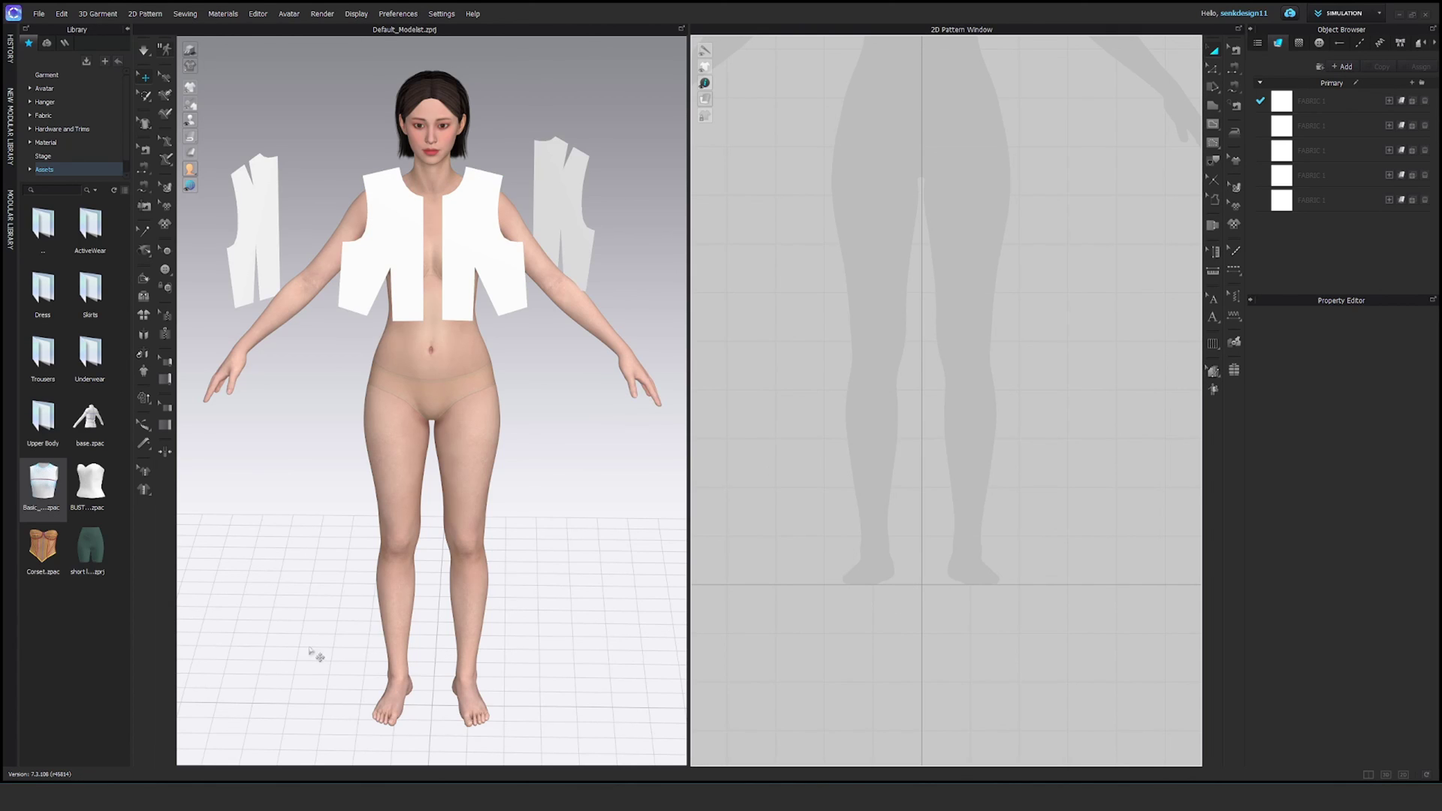
# - In Animation mode, play the morph on loop from frame 0, viewing the avatar from the side
pyautogui.click(1360, 17)
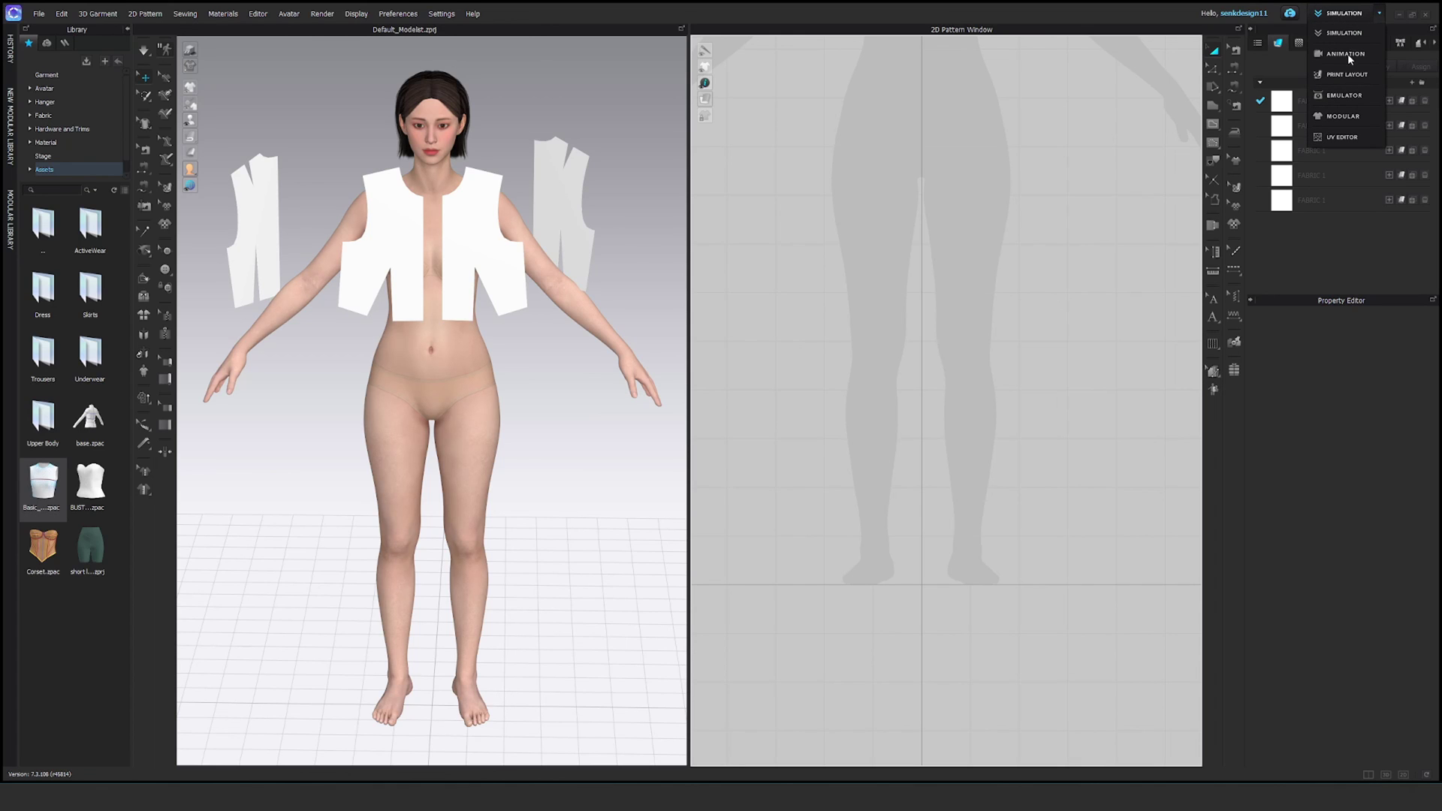
pyautogui.click(1344, 54)
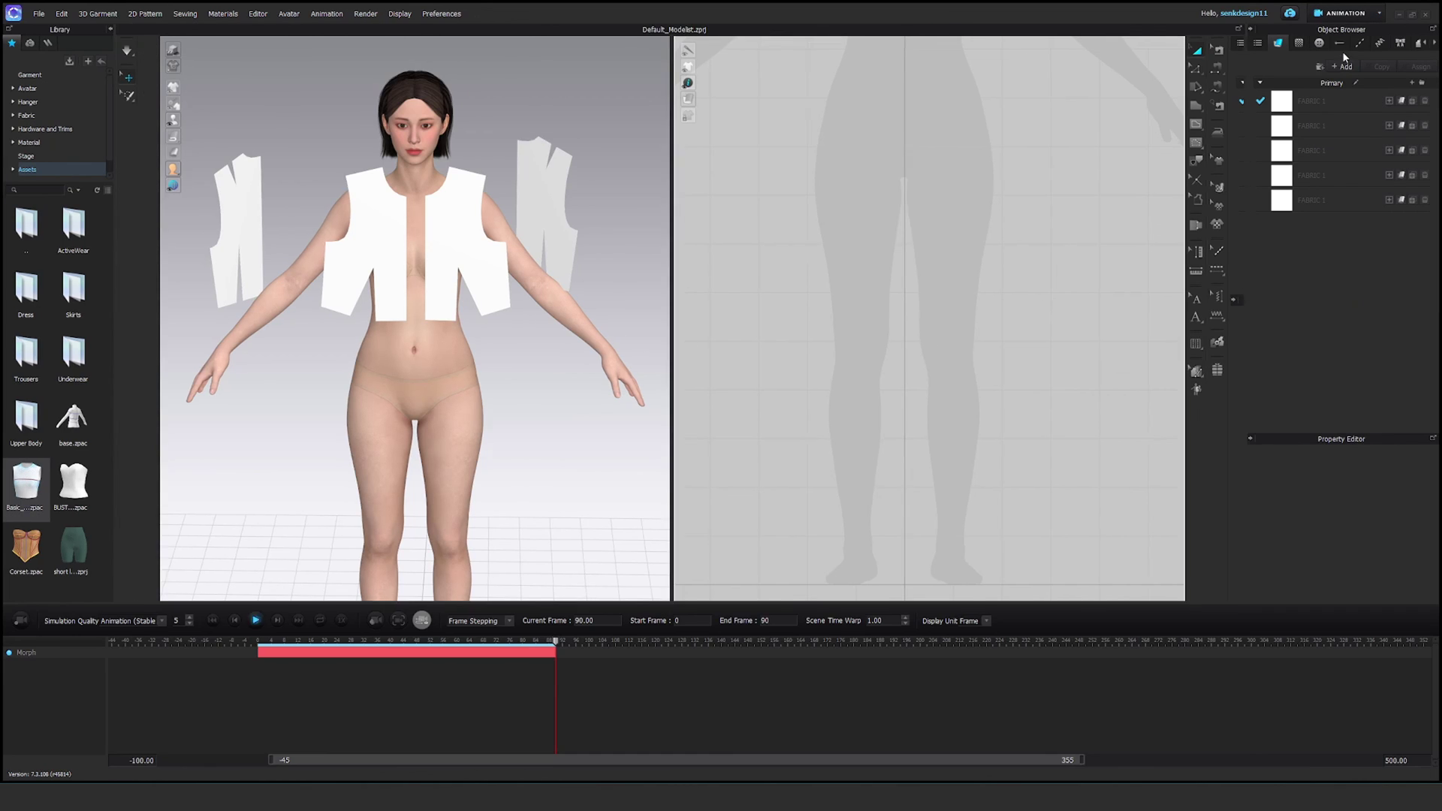
pyautogui.click(212, 619)
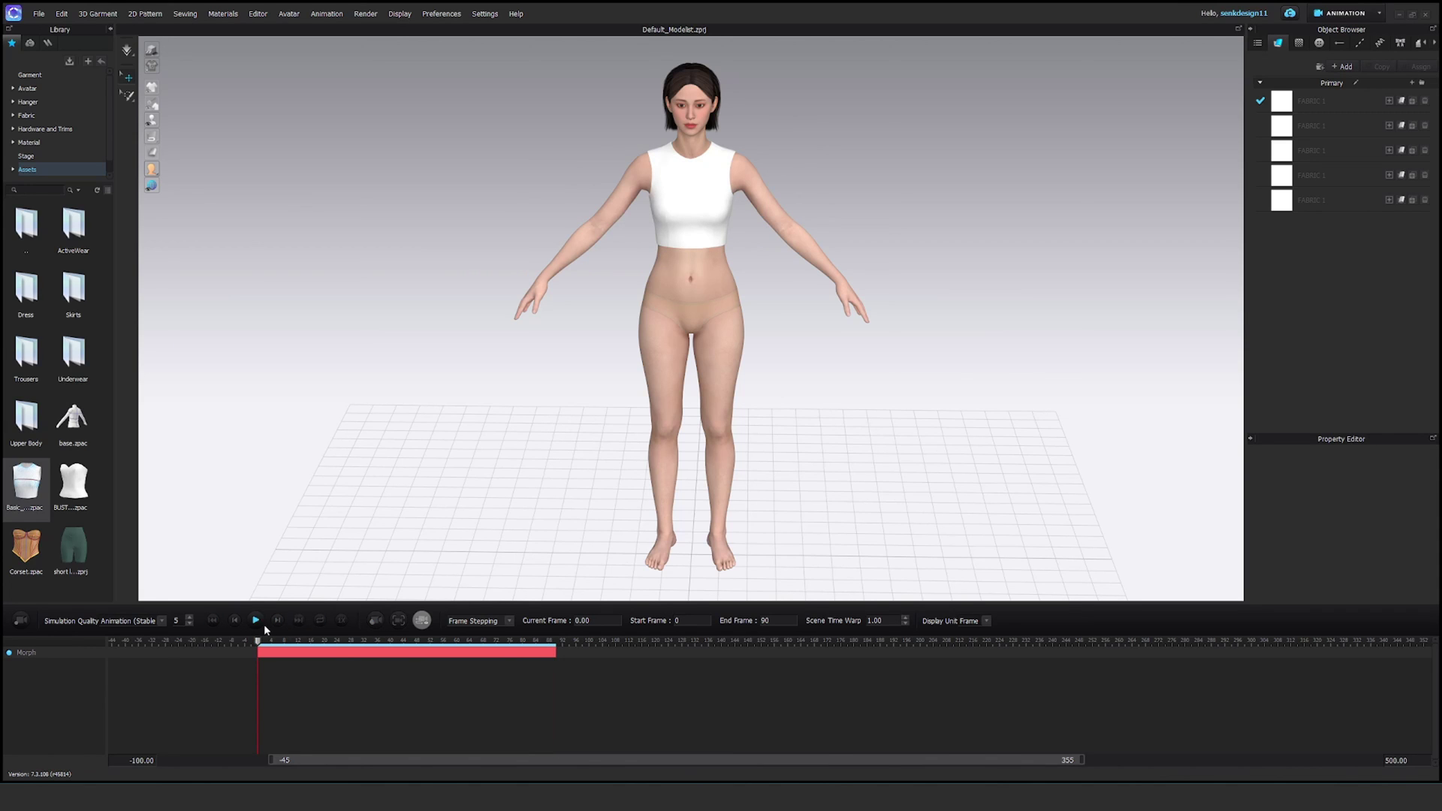
pyautogui.click(317, 624)
pyautogui.click(254, 622)
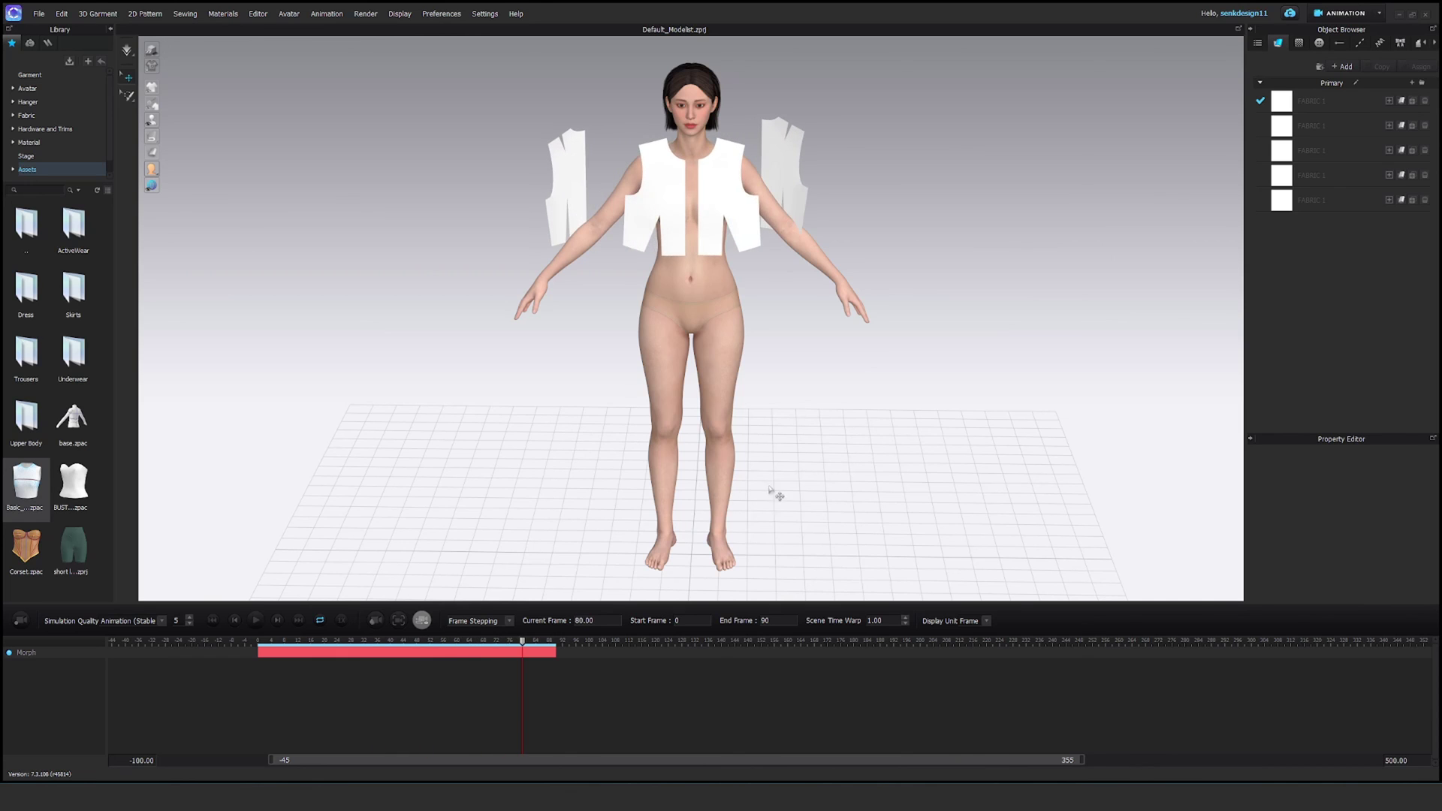
pyautogui.moveTo(776, 494); pyautogui.dragTo(651, 489, button='right')
pyautogui.scroll(10, 649, 473)
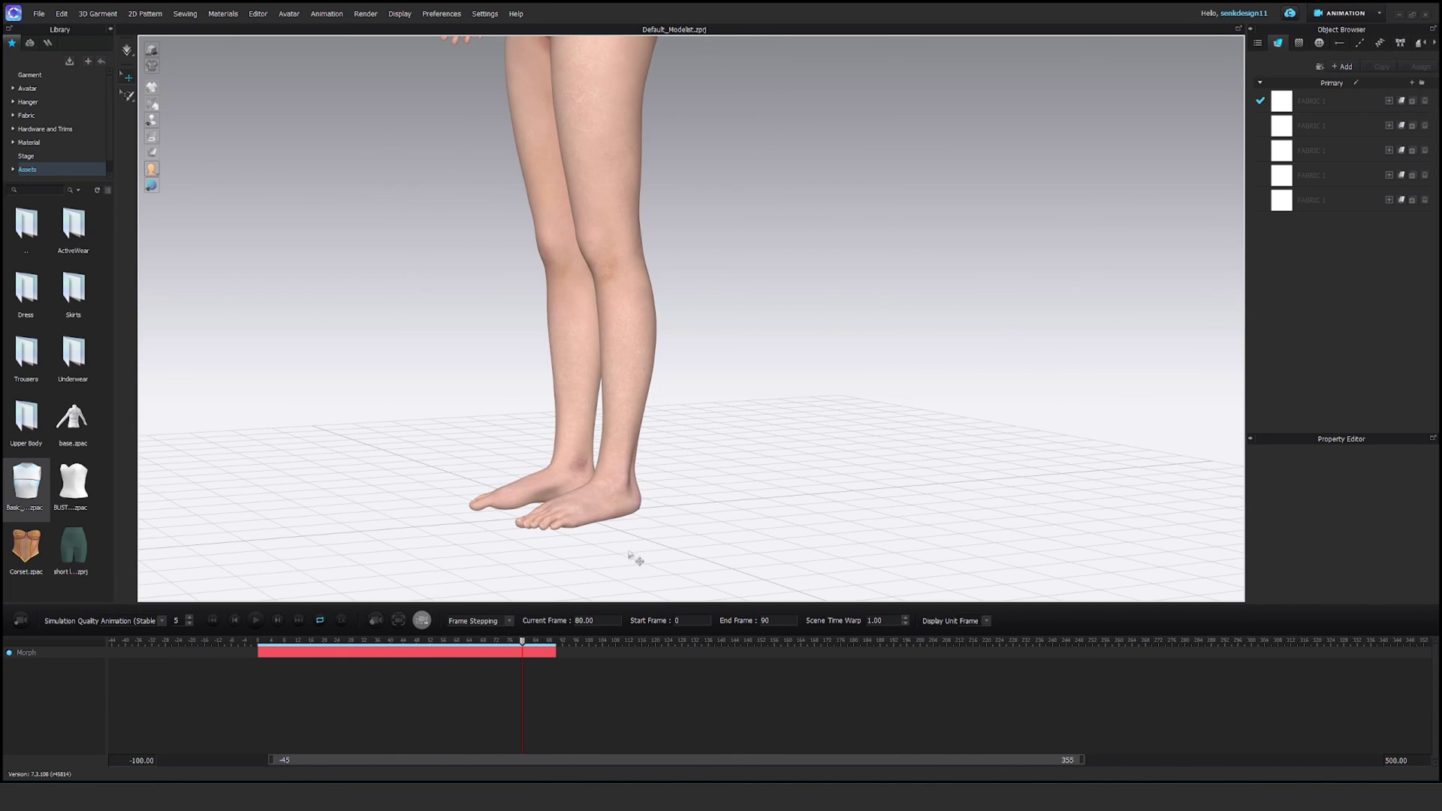
# - Return to the Simulation workspace and reframe the whole avatar with its pattern pieces
pyautogui.click(1366, 18)
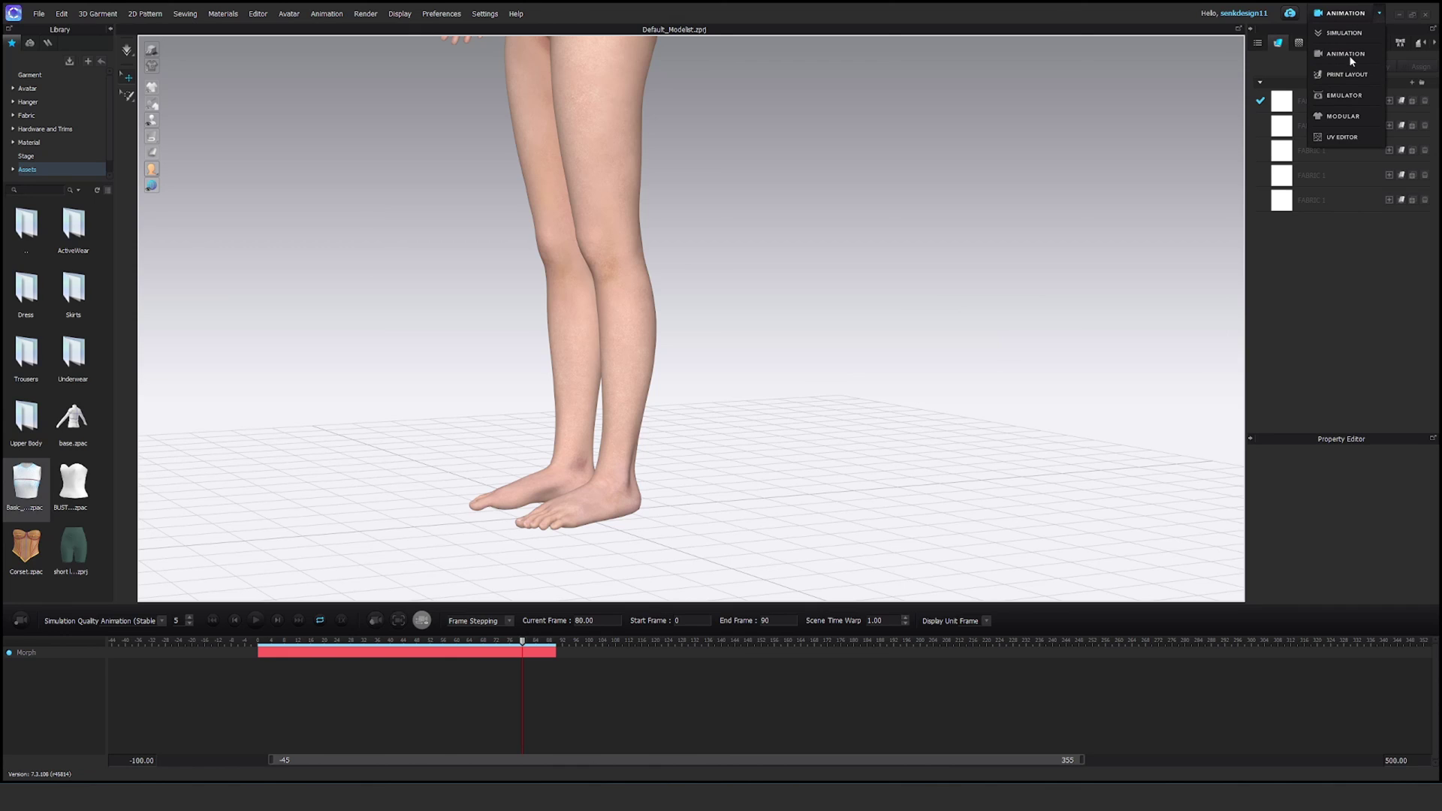
pyautogui.click(1355, 54)
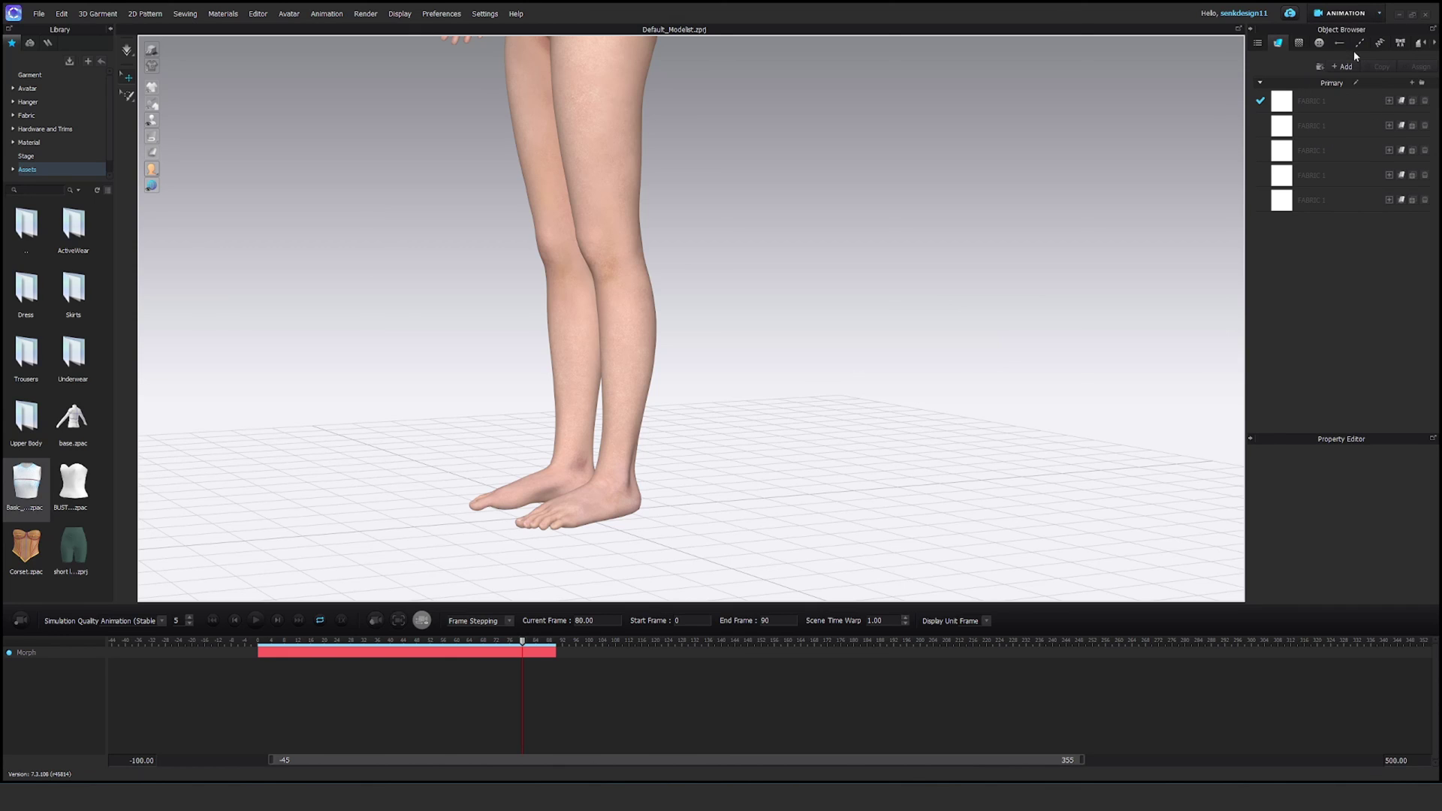
pyautogui.click(1368, 11)
pyautogui.click(1359, 36)
pyautogui.scroll(-5, 419, 536)
pyautogui.moveTo(386, 418); pyautogui.dragTo(507, 516, button='right')
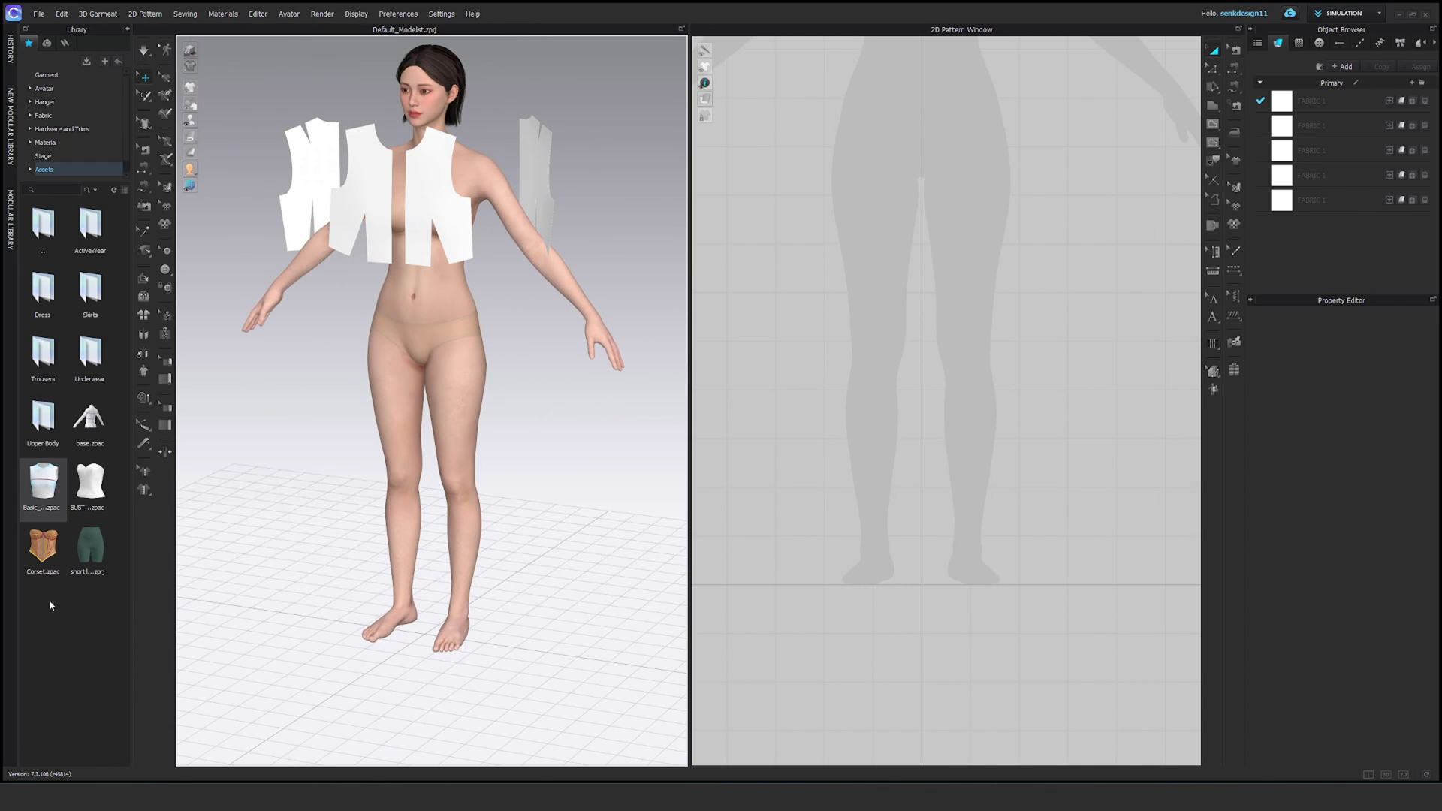